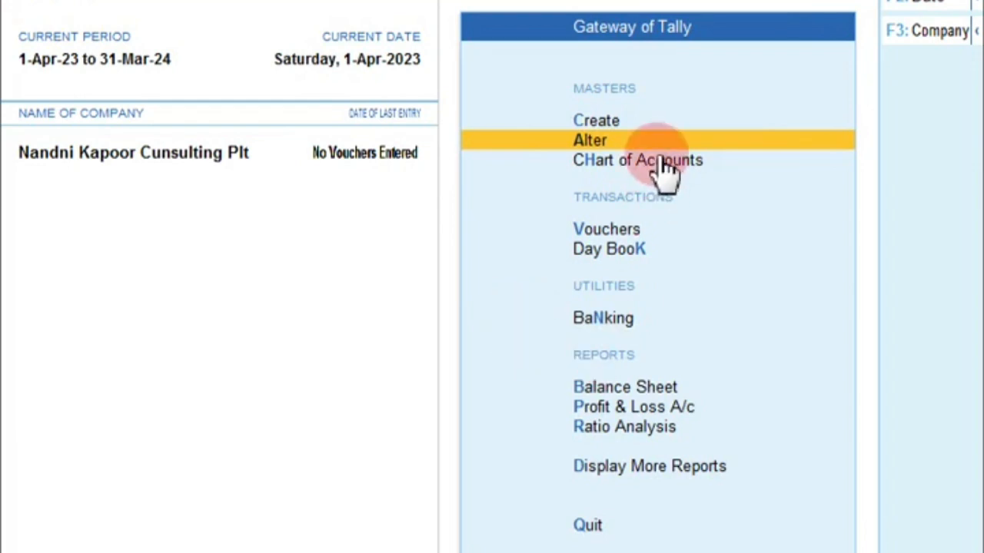
From Gateway of Tally, go to Create > Ledger to get a blank Ledger Creation form
{"action": "key", "text": "Up"}
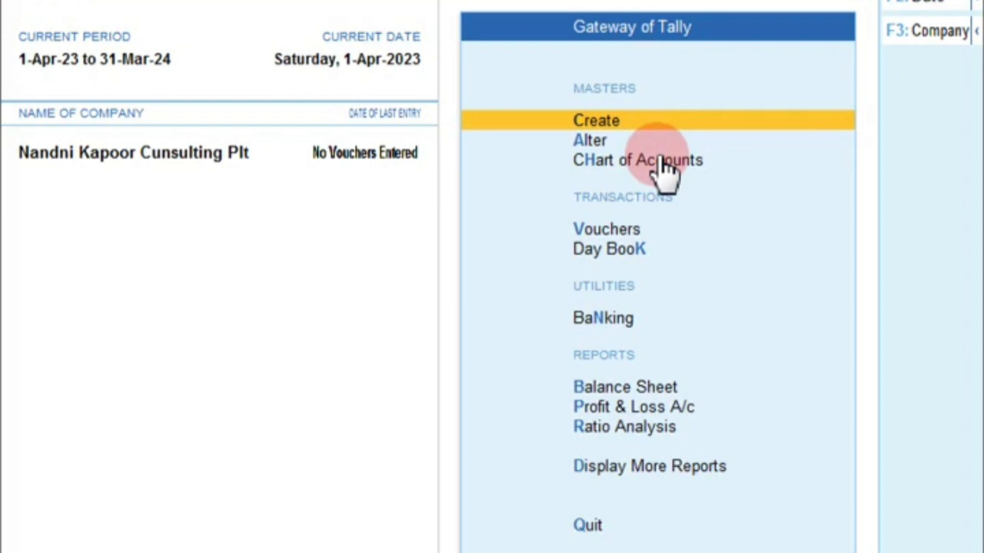
{"action": "key", "text": "Return"}
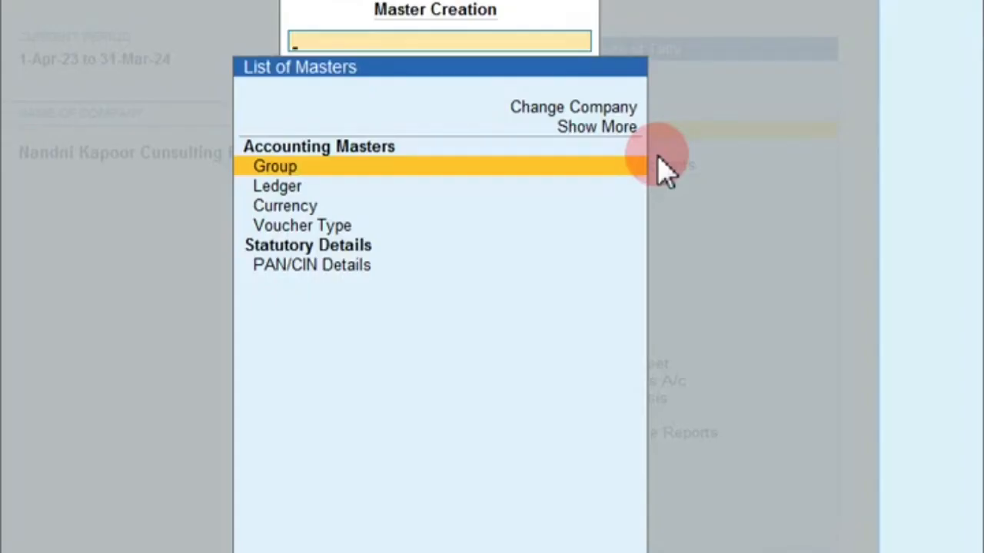
{"action": "key", "text": "Down"}
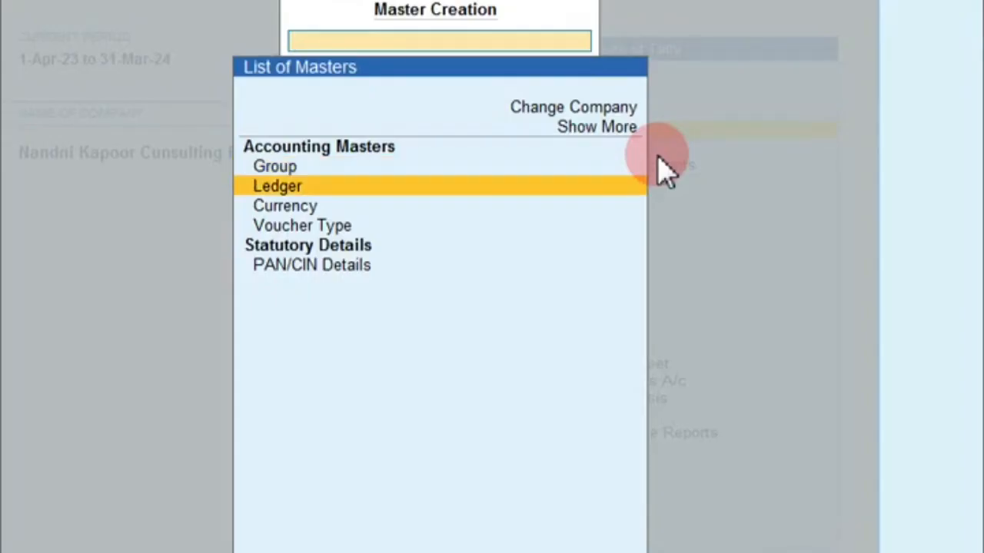
{"action": "key", "text": "Down"}
{"action": "key", "text": "Down"}
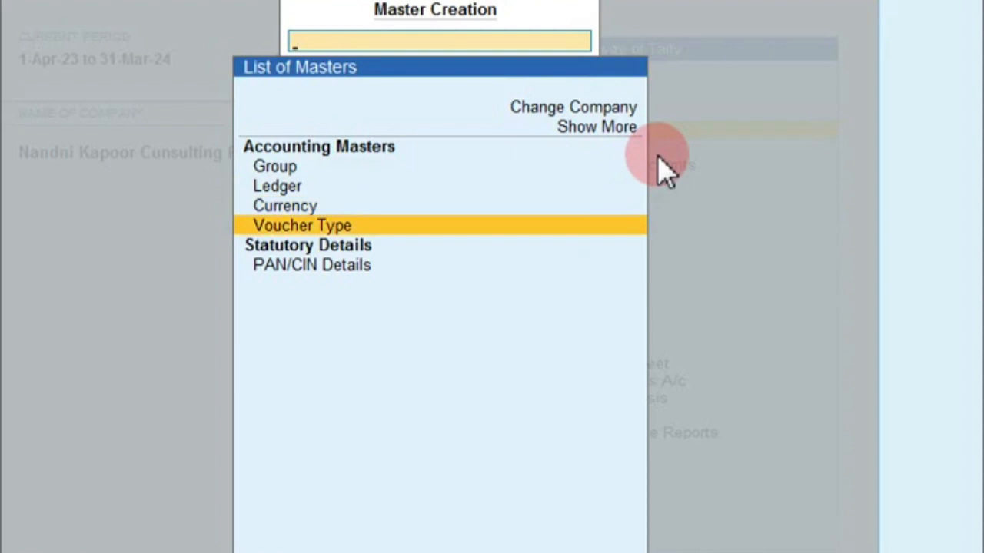
{"action": "key", "text": "Up"}
{"action": "key", "text": "Up"}
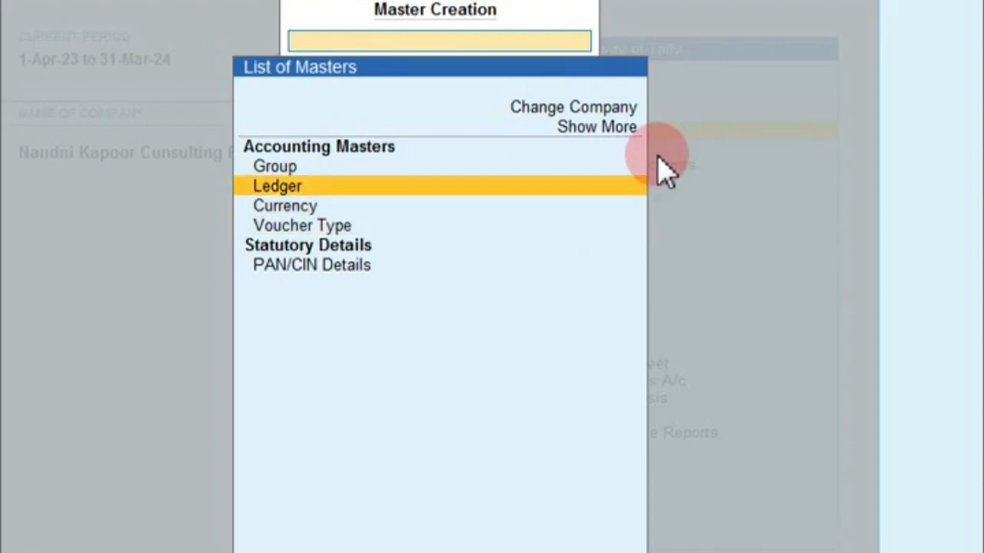
{"action": "key", "text": "Return"}
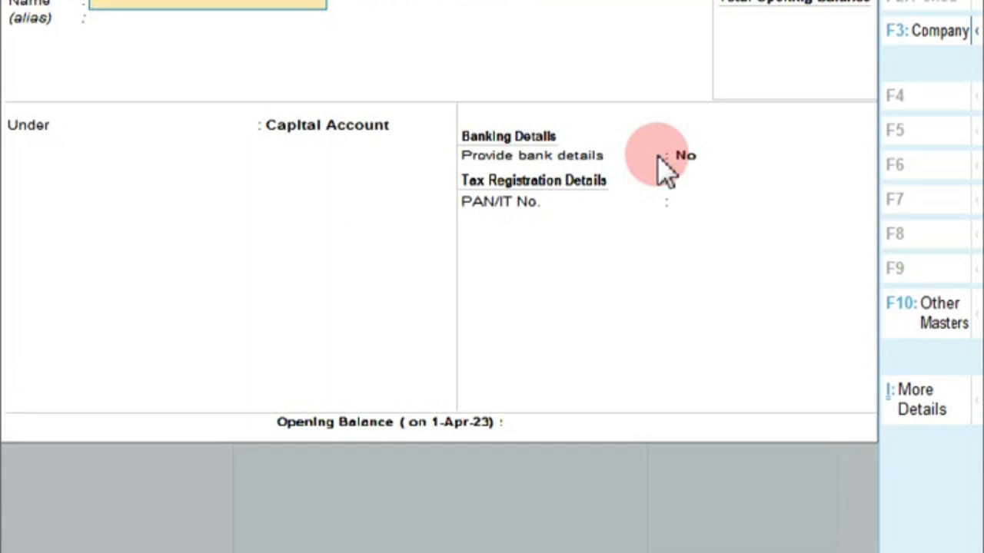
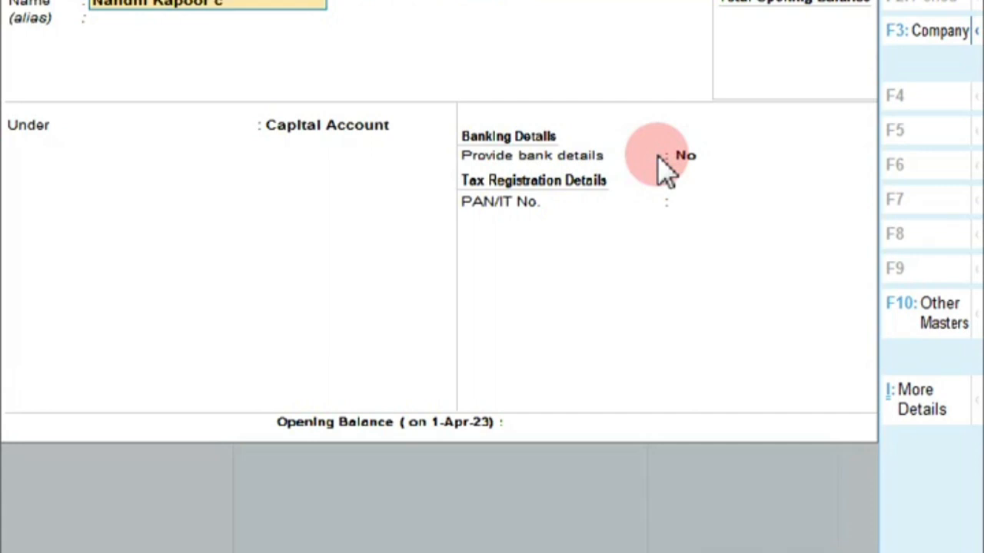
Create the proprietor's 'Capital a/c' ledger under Capital Account, with no bank or PAN details
{"action": "type", "text": "pital a/c"}
{"action": "key", "text": "Return"}
{"action": "key", "text": "Return"}
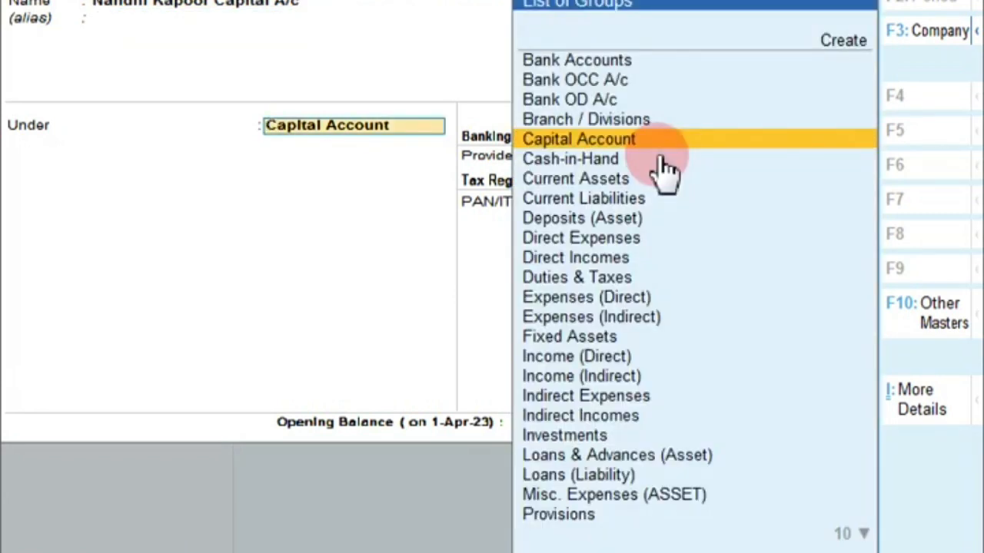
{"action": "key", "text": "Return"}
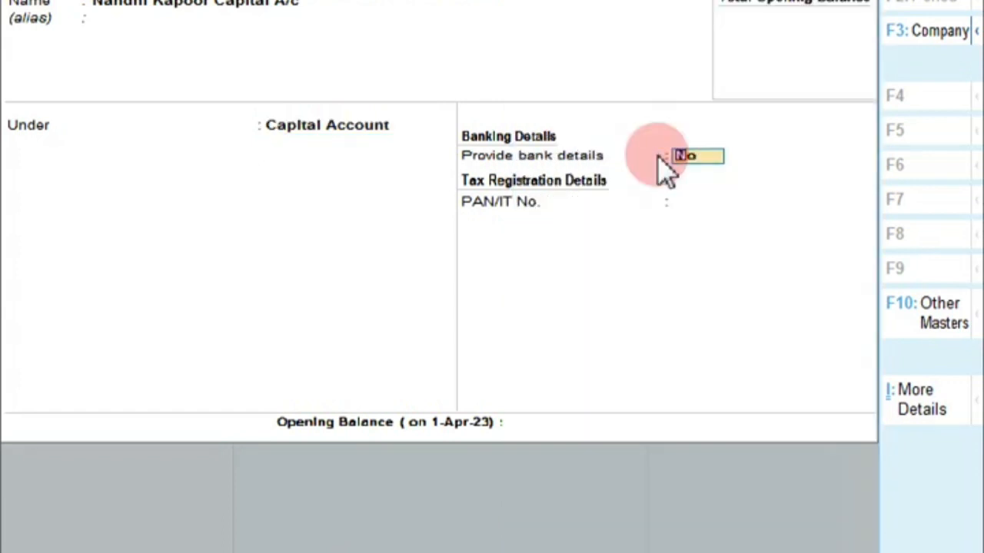
{"action": "key", "text": "Return"}
{"action": "key", "text": "Return"}
{"action": "key", "text": "Return"}
{"action": "key", "text": "Return"}
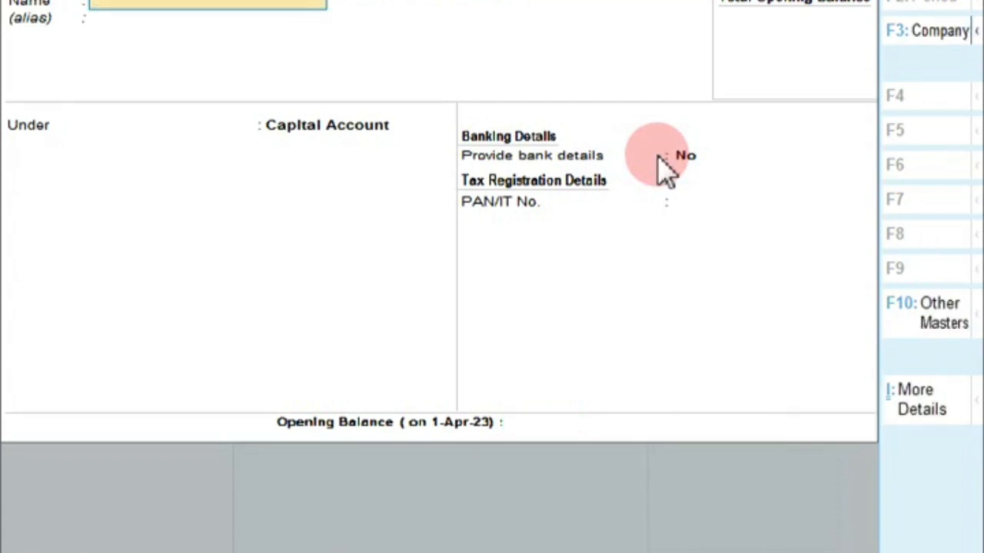
{"action": "key", "text": "Escape"}
{"action": "key", "text": "Escape"}
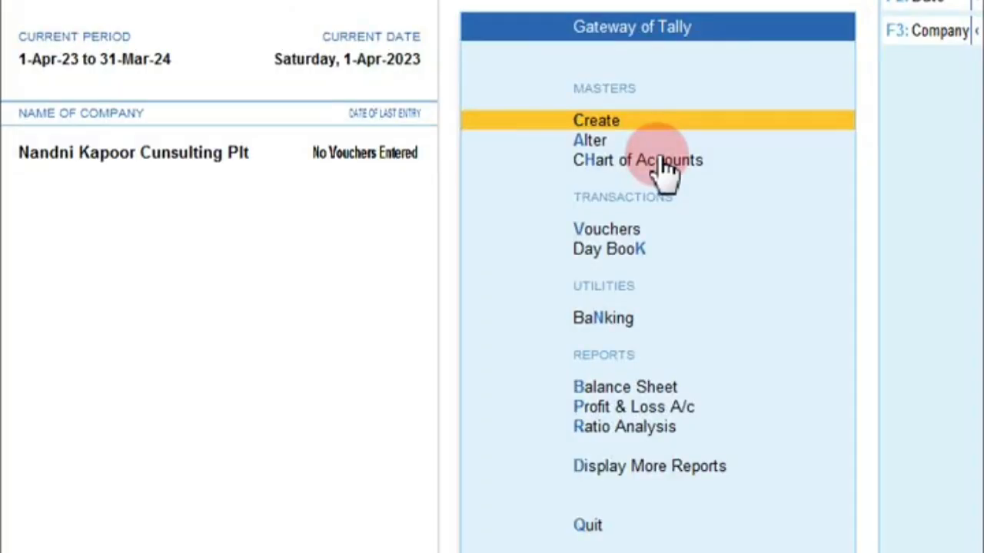
Record Receipt No. 1: credit the owner's capital ledger 3,00,000, debit Cash, narration '1'
{"action": "key", "text": "Down"}
{"action": "key", "text": "Down"}
{"action": "key", "text": "Down"}
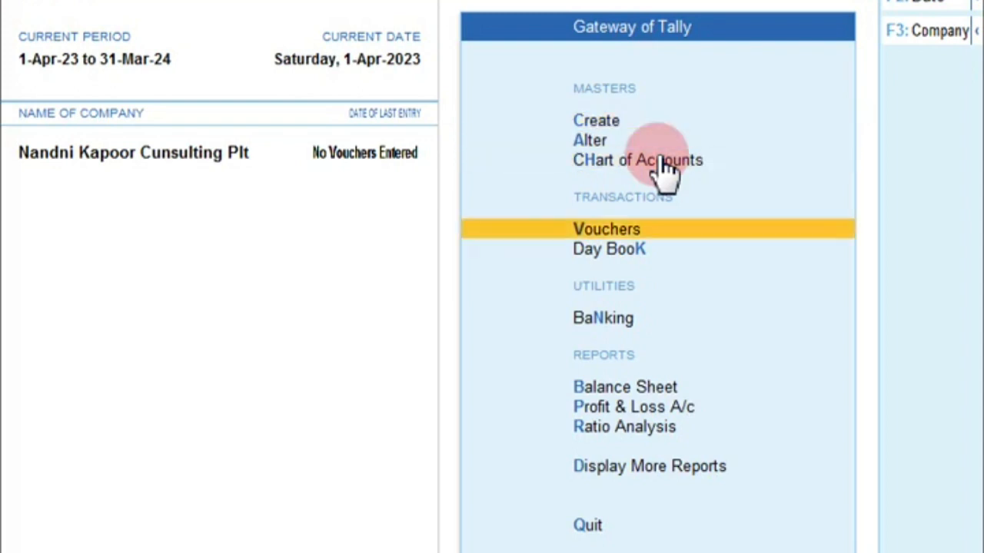
{"action": "key", "text": "Return"}
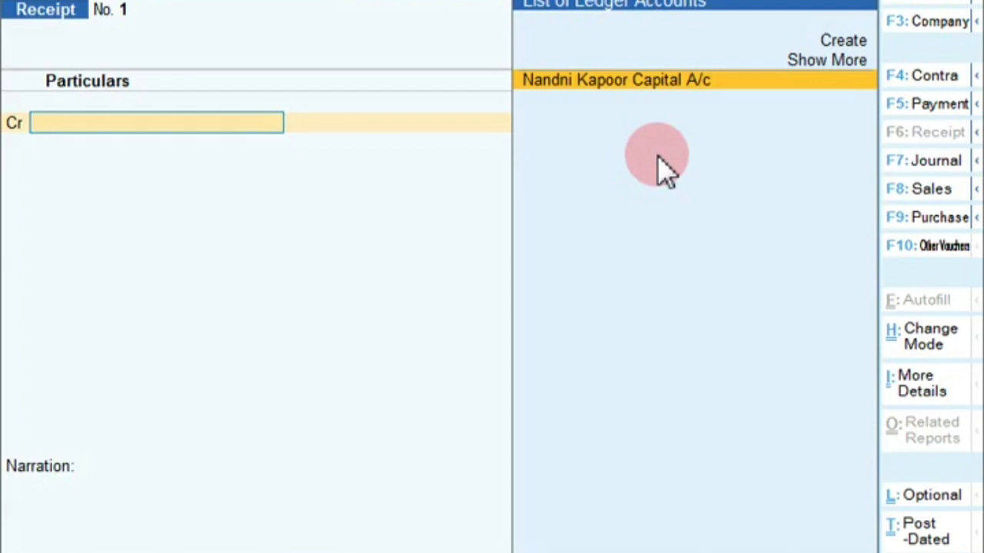
{"action": "key", "text": "Return"}
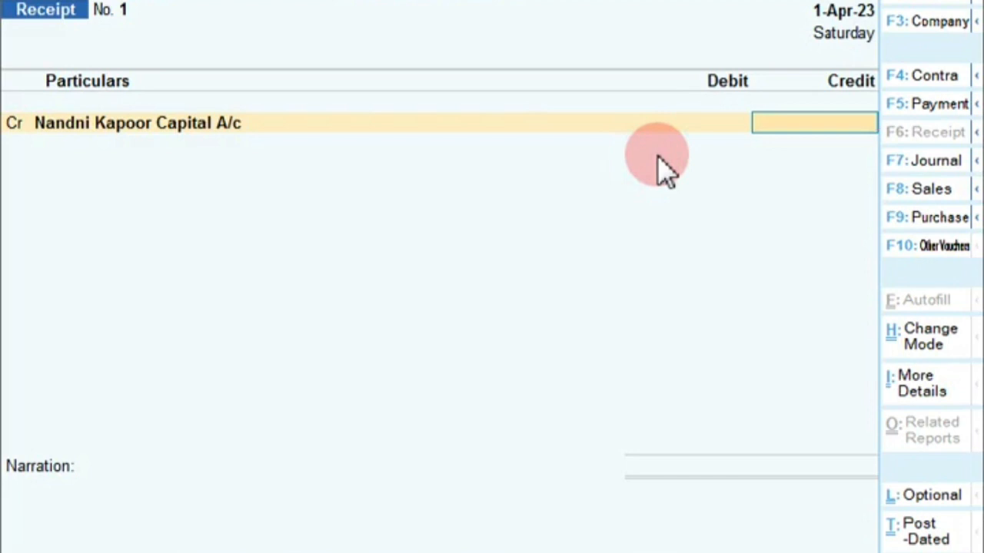
{"action": "type", "text": "300000"}
{"action": "key", "text": "Return"}
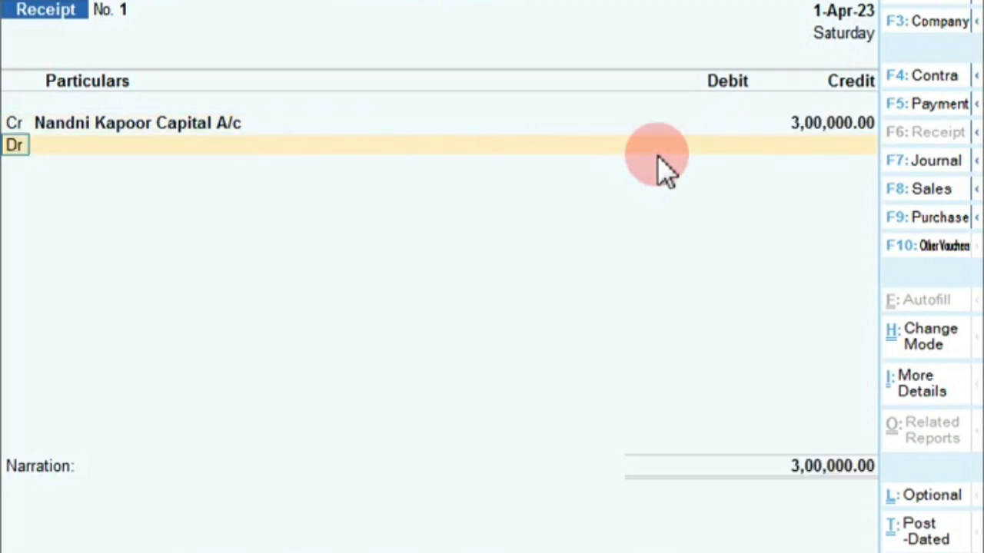
{"action": "key", "text": "Return"}
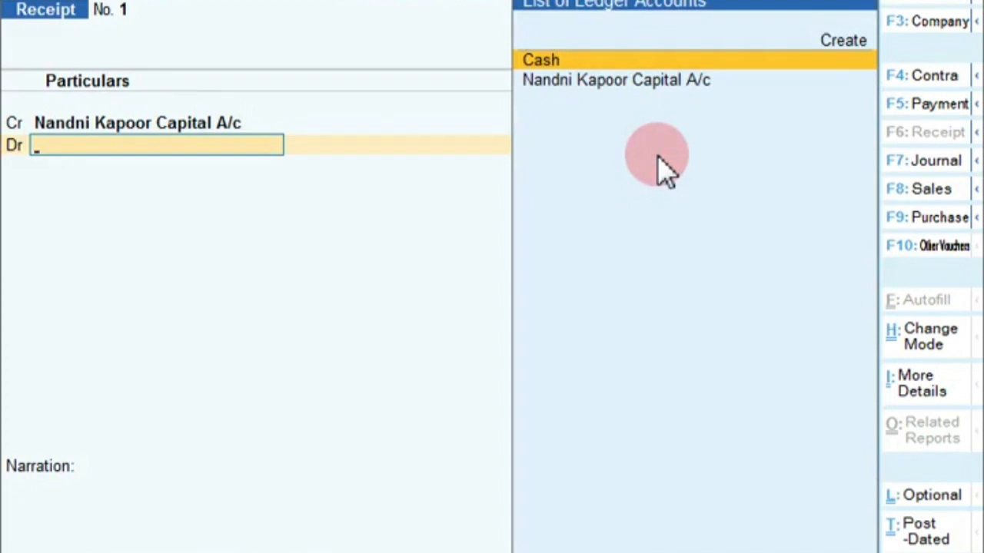
{"action": "type", "text": "C"}
{"action": "key", "text": "Return"}
{"action": "key", "text": "Return"}
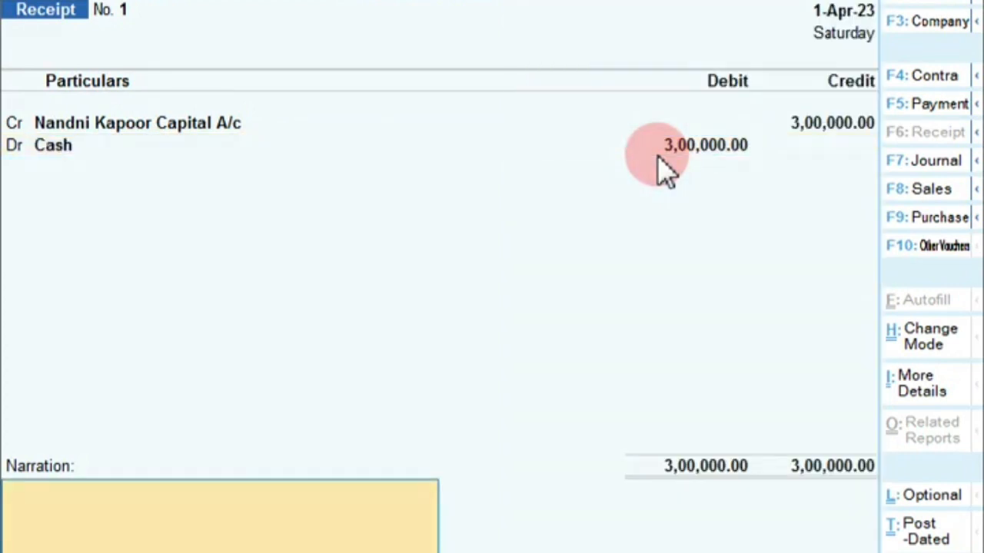
{"action": "type", "text": "1"}
{"action": "key", "text": "Return"}
{"action": "key", "text": "Return"}
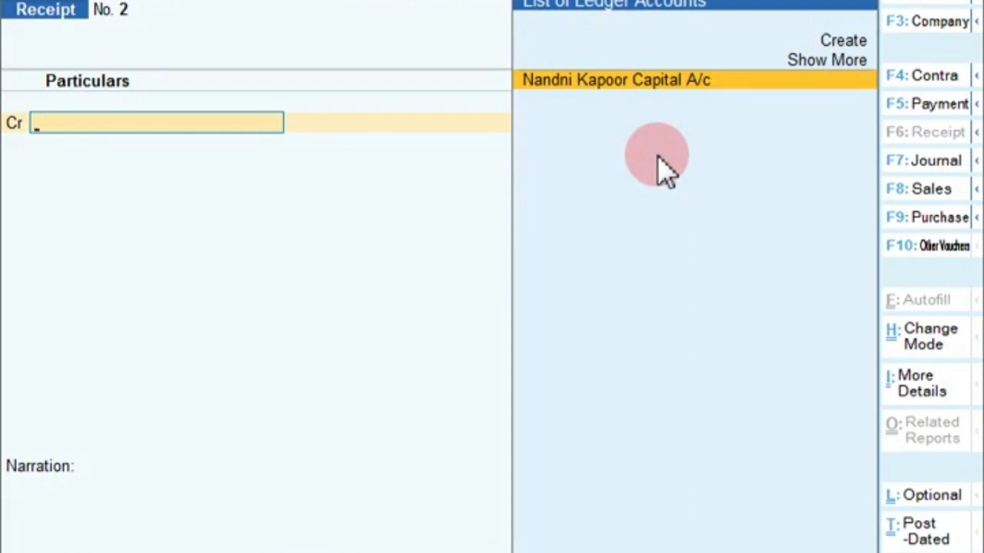
Switch to a Payment voucher and create a Computer ledger under Fixed Assets as its debit
{"action": "key", "text": "F5"}
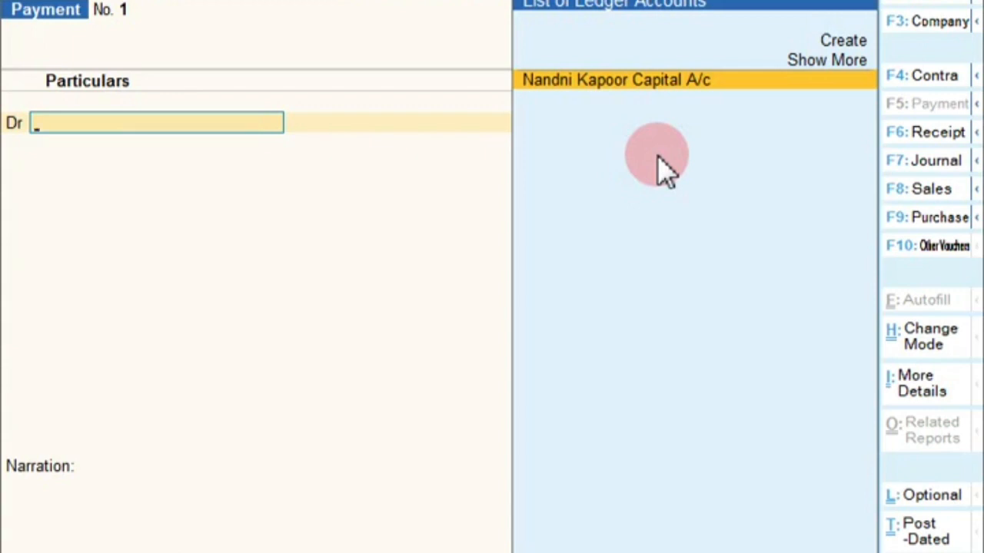
{"action": "key", "text": "ctrl+Return"}
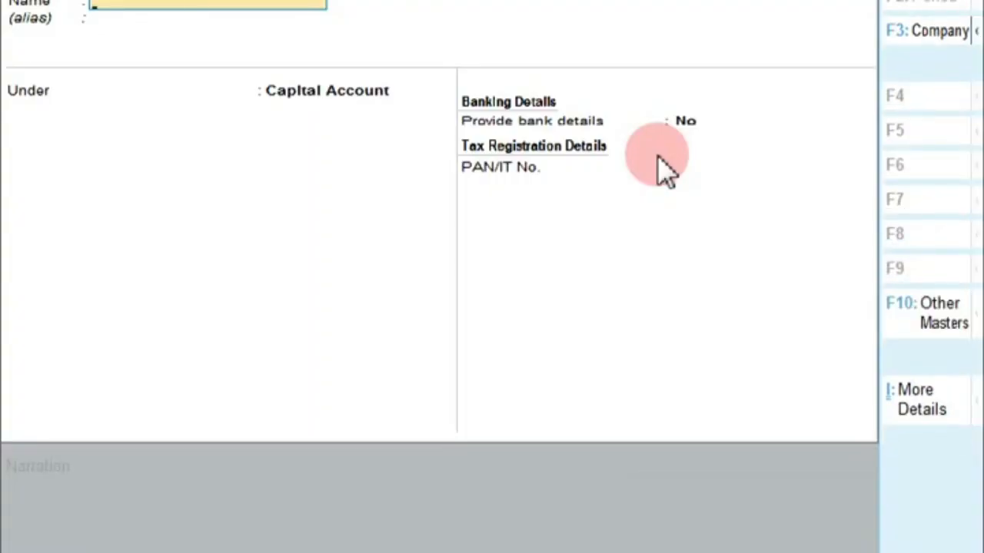
{"action": "type", "text": "Computer"}
{"action": "key", "text": "Return"}
{"action": "key", "text": "Return"}
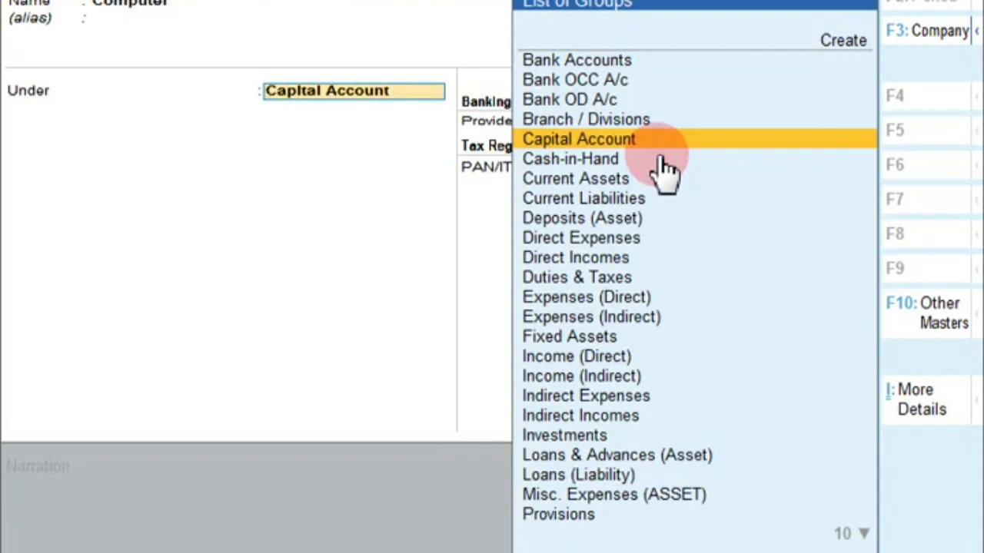
{"action": "type", "text": "F"}
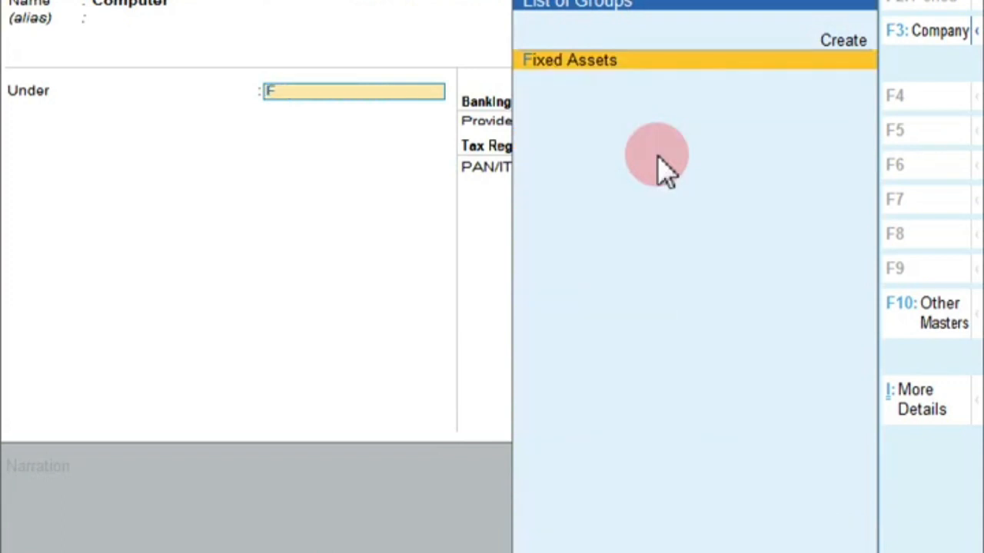
{"action": "key", "text": "Return"}
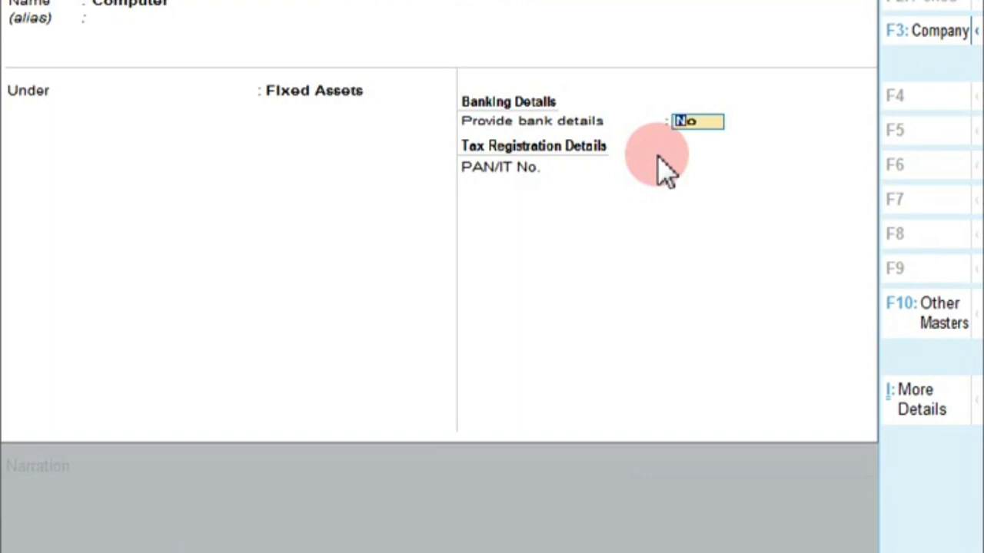
{"action": "key", "text": "Return"}
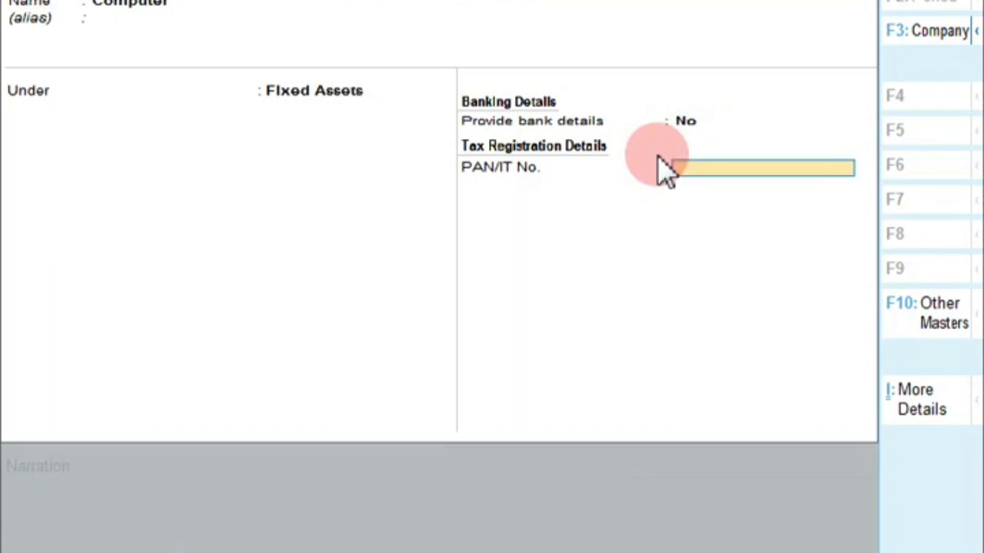
{"action": "key", "text": "Return"}
{"action": "key", "text": "Return"}
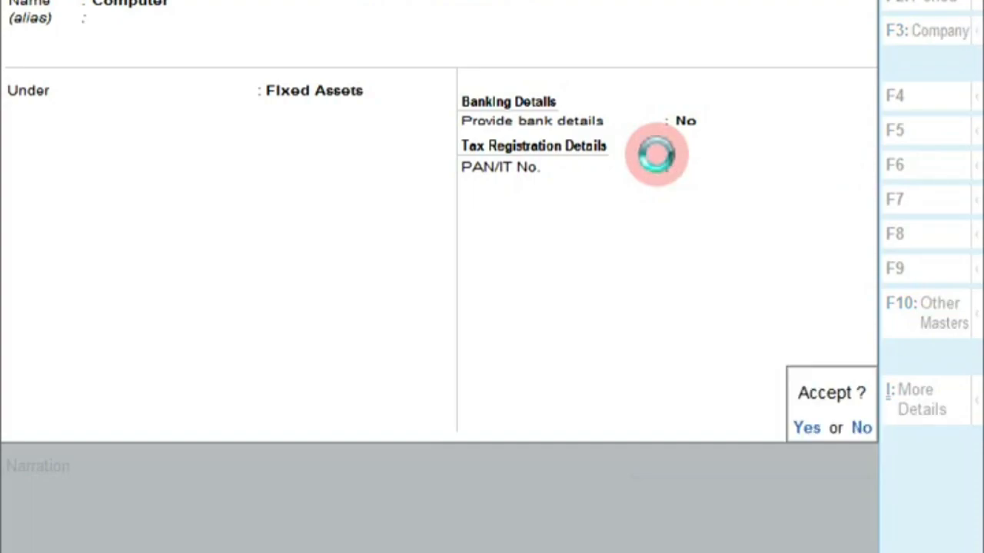
Debit Computer 22,500 against Cash and save Payment No. 1 with narration '2'
{"action": "type", "text": "22500"}
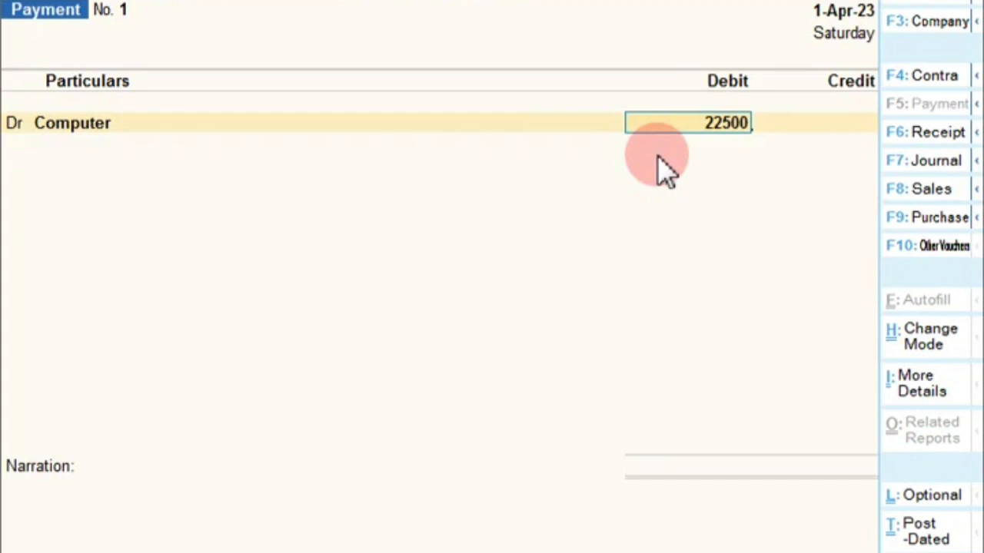
{"action": "key", "text": "Return"}
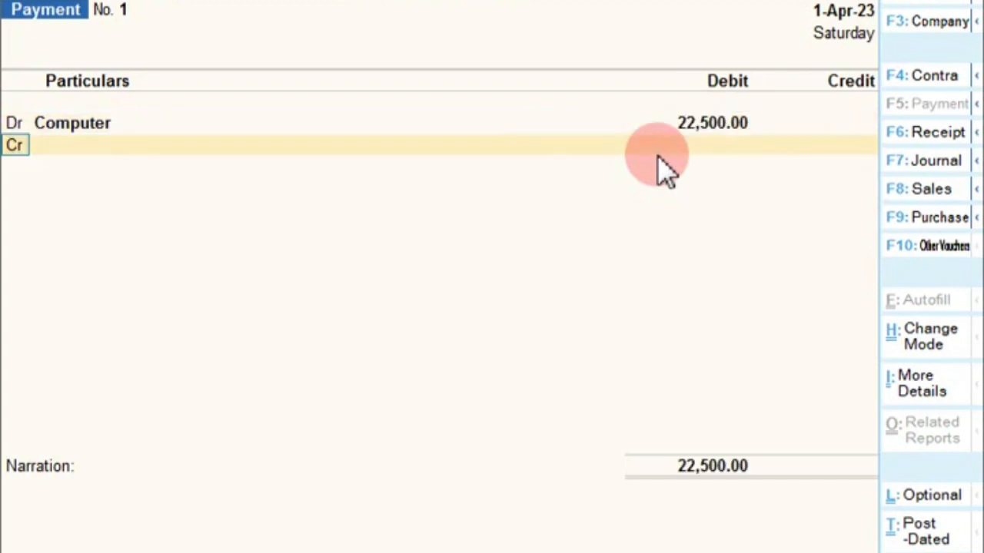
{"action": "key", "text": "Return"}
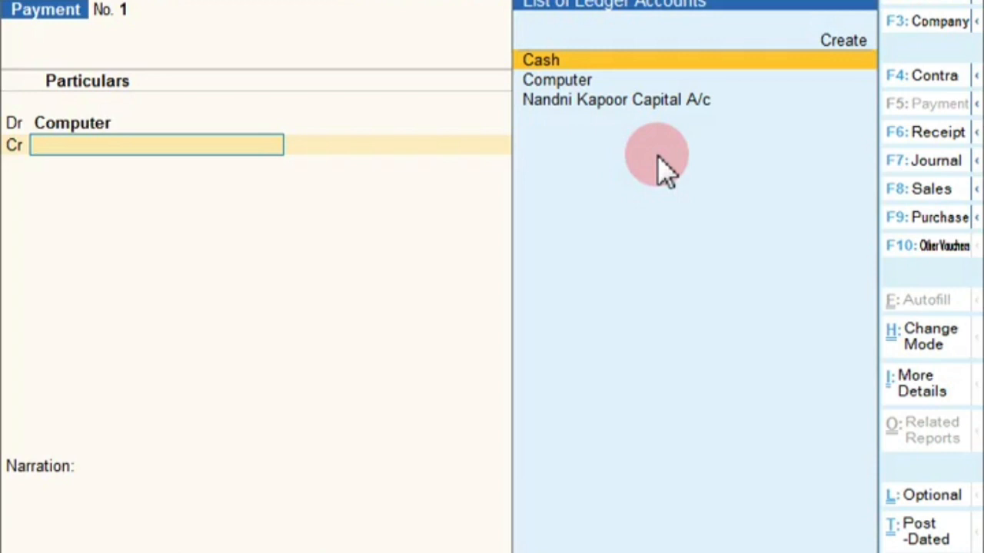
{"action": "key", "text": "Return"}
{"action": "key", "text": "Return"}
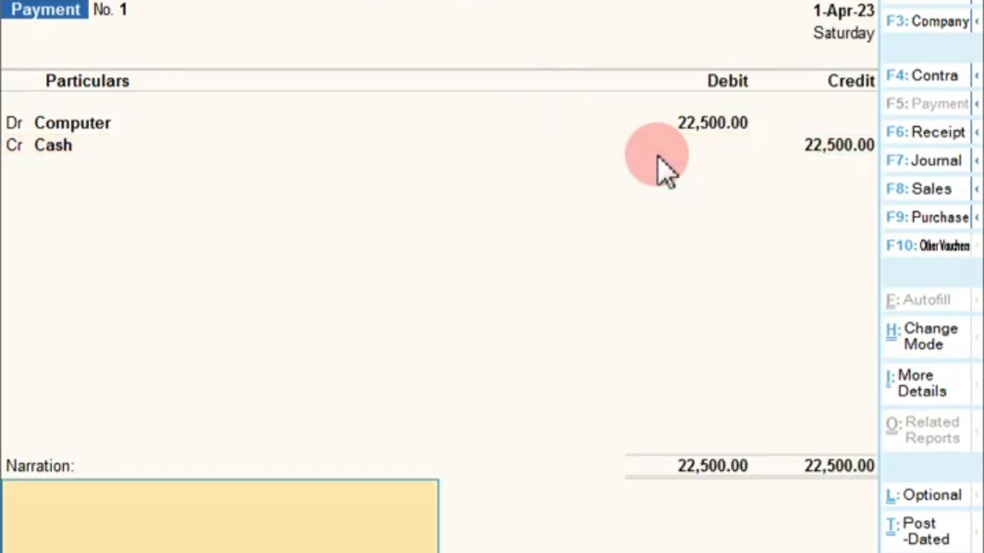
{"action": "type", "text": "2"}
{"action": "key", "text": "Return"}
{"action": "key", "text": "Return"}
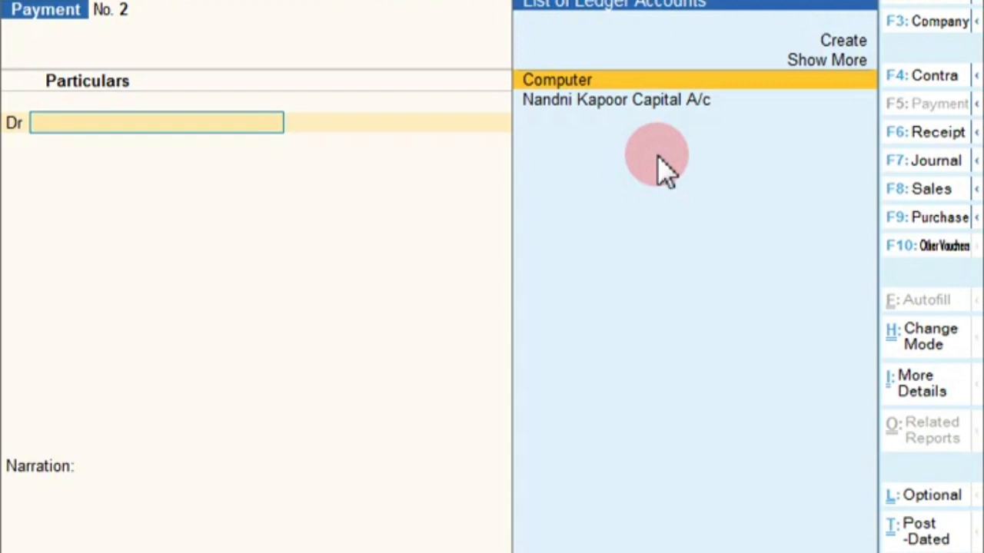
Switch to a Contra voucher, credit Cash 1,00,000, and start a new ledger for the debit
{"action": "key", "text": "F4"}
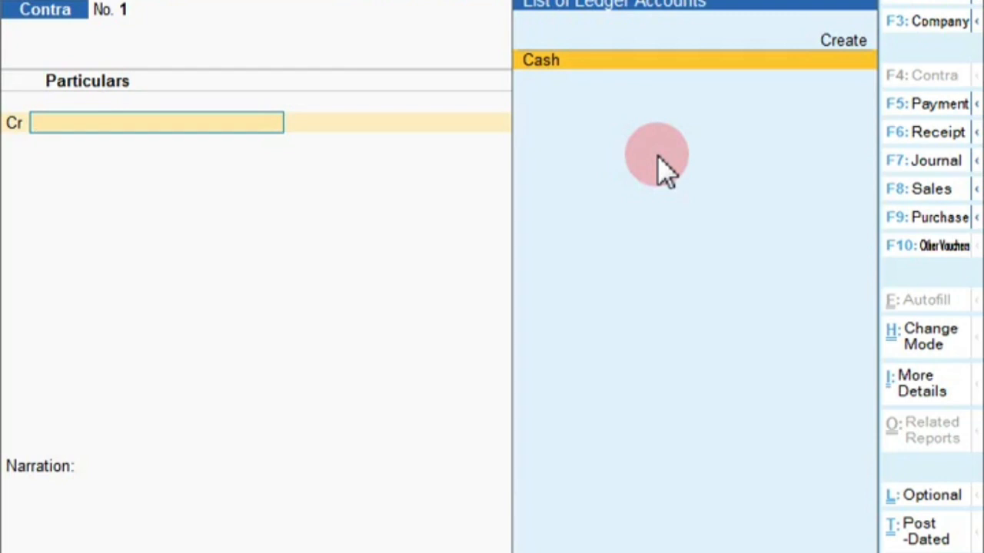
{"action": "type", "text": "C"}
{"action": "key", "text": "Return"}
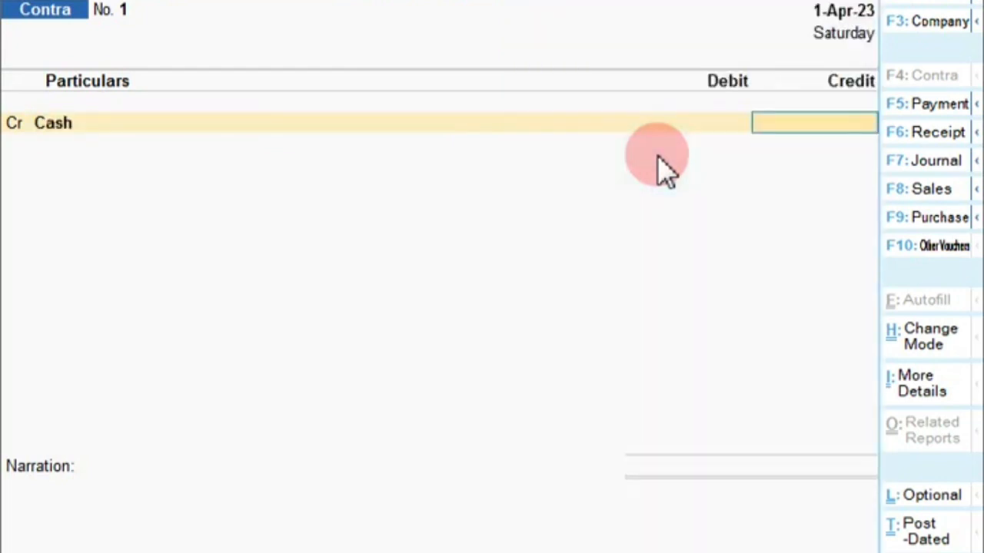
{"action": "type", "text": "1,00,00"}
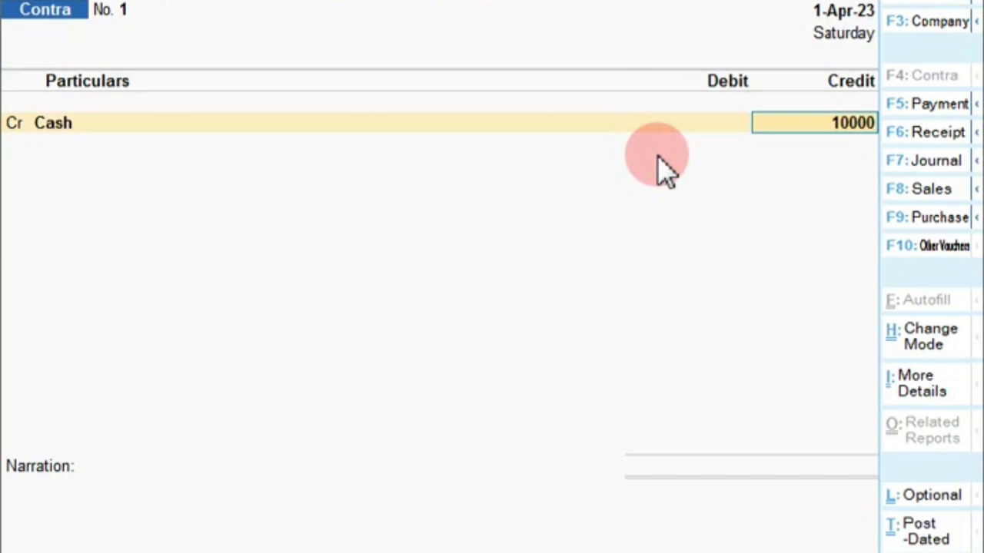
{"action": "type", "text": "0"}
{"action": "key", "text": "Return"}
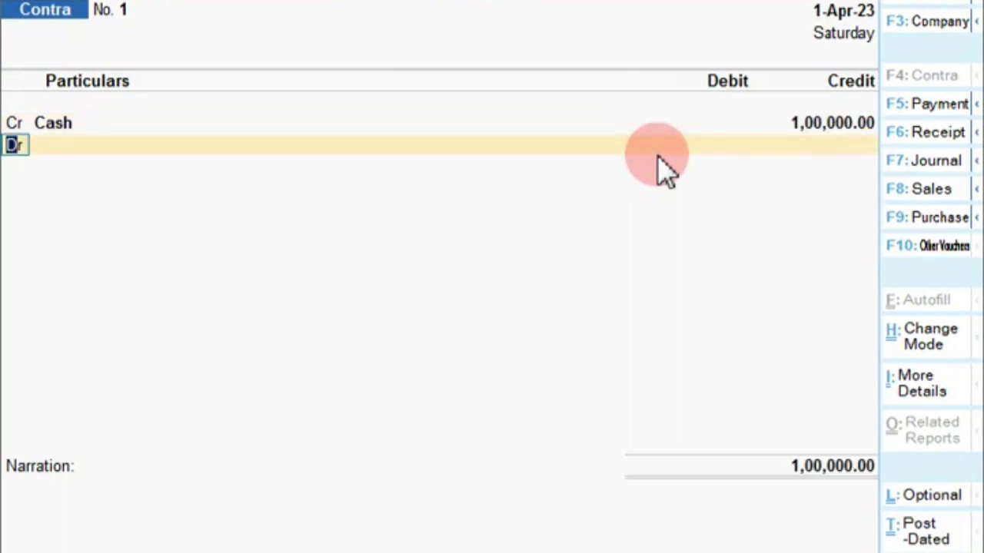
{"action": "key", "text": "Return"}
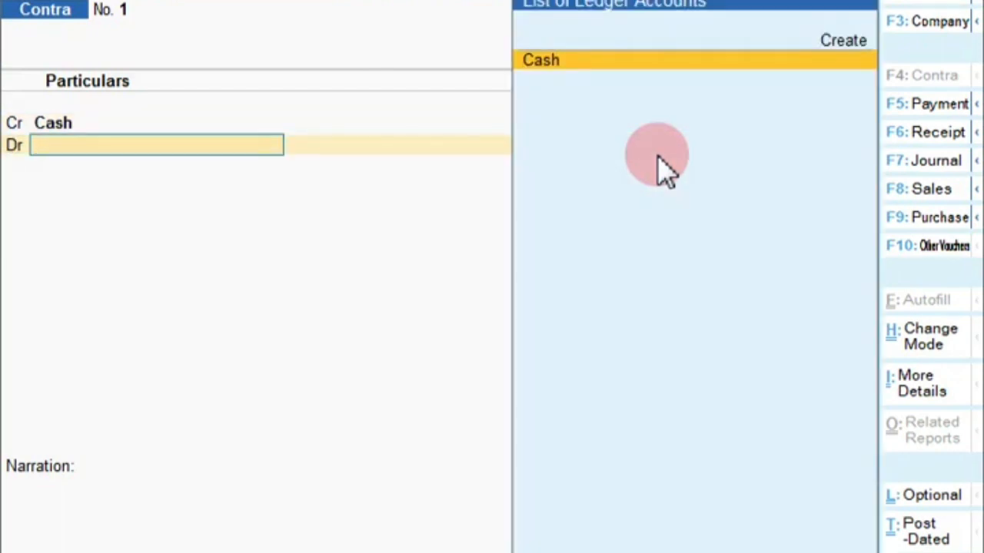
{"action": "key", "text": "alt+c"}
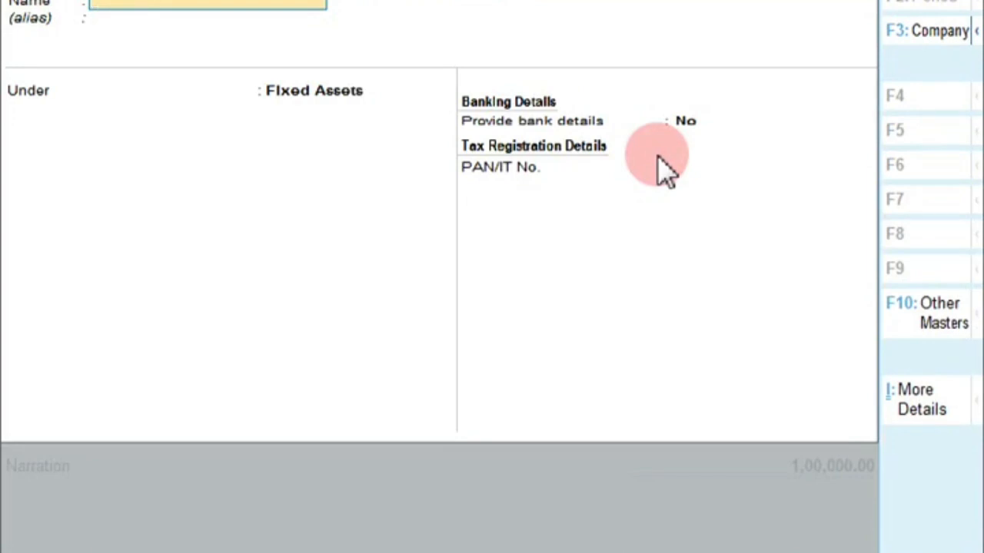
Create the Hdfc Bank ledger under Bank Accounts and enter its bank account number
{"action": "type", "text": "Ha"}
{"action": "type", "text": "Bank"}
{"action": "key", "text": "Return"}
{"action": "key", "text": "Return"}
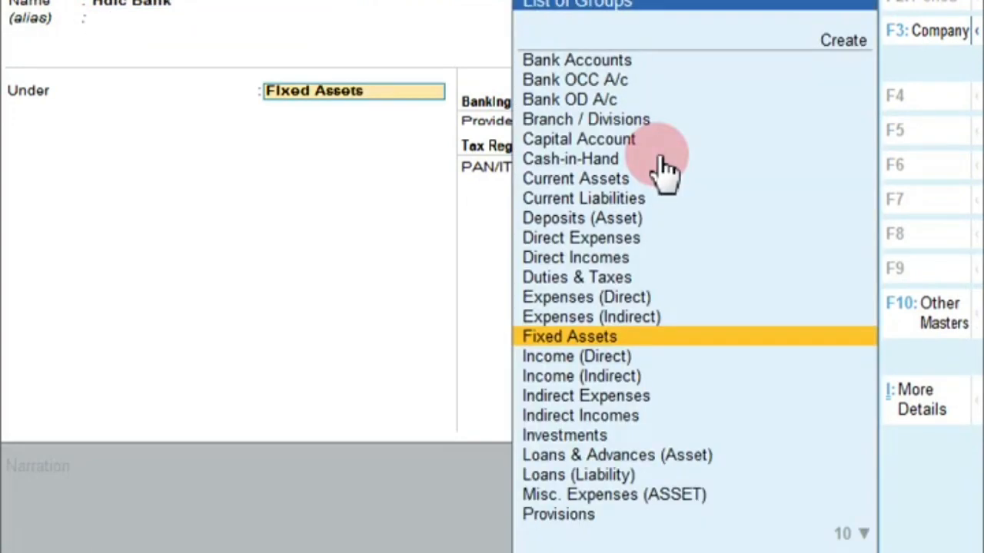
{"action": "type", "text": "B"}
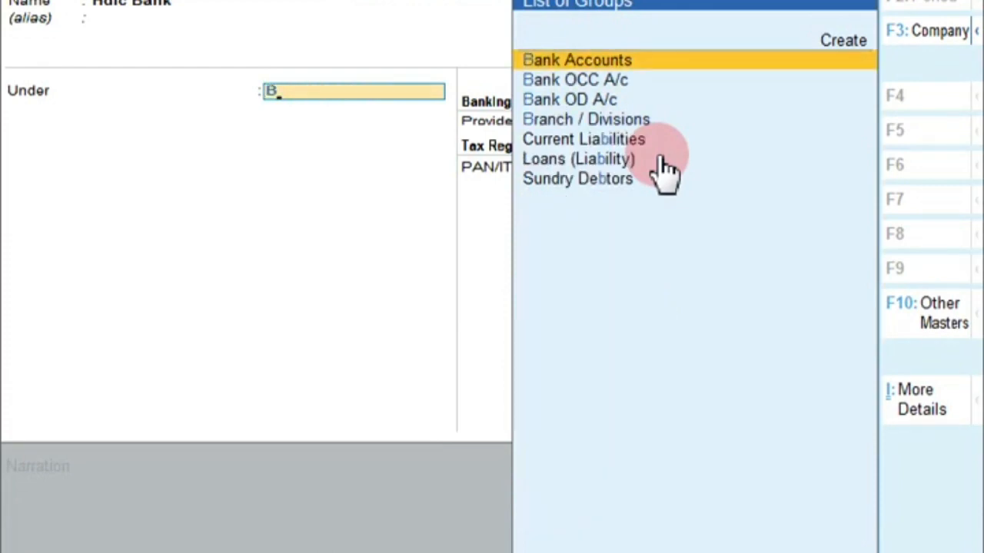
{"action": "key", "text": "Return"}
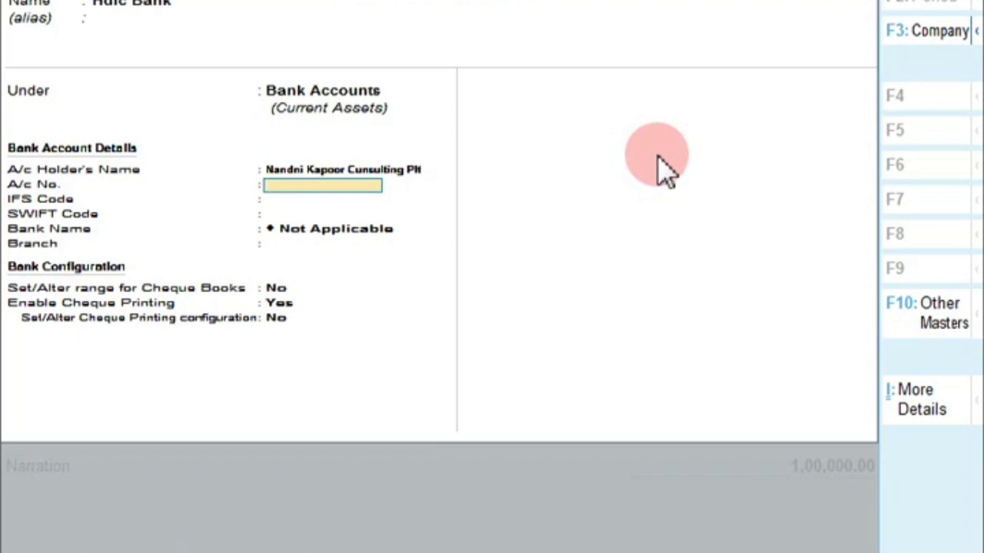
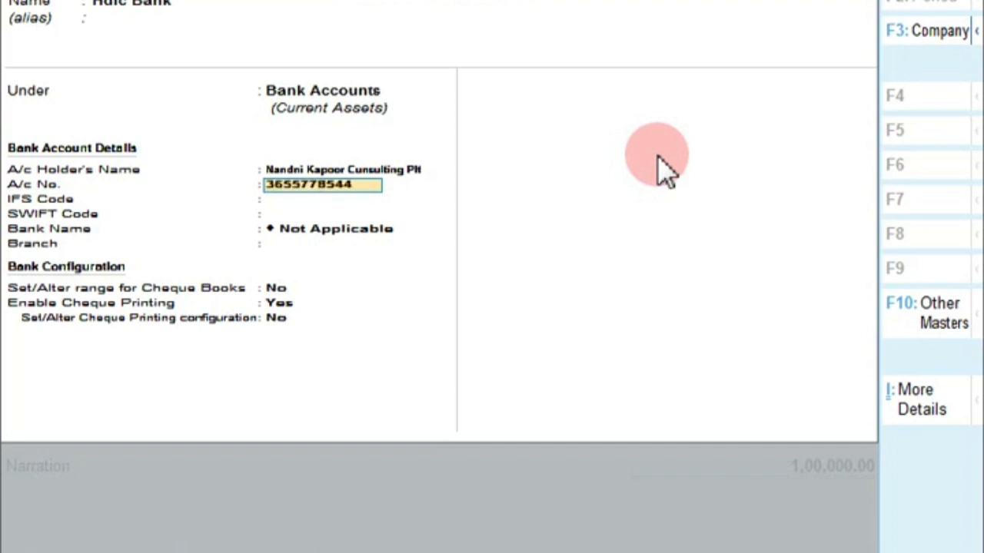
{"action": "key", "text": "Return"}
{"action": "key", "text": "Return"}
{"action": "key", "text": "Return"}
{"action": "key", "text": "Return"}
{"action": "key", "text": "Return"}
{"action": "key", "text": "Return"}
{"action": "key", "text": "Return"}
{"action": "key", "text": "Return"}
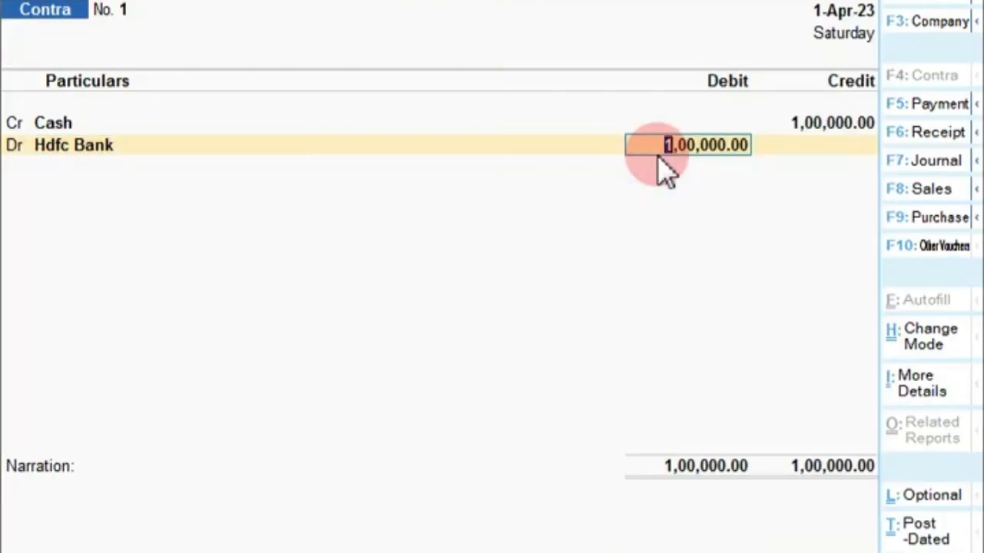
Allocate the 1,00,000 Hdfc Bank deposit as fifty 2000 notes and add narration '3'
{"action": "key", "text": "Return"}
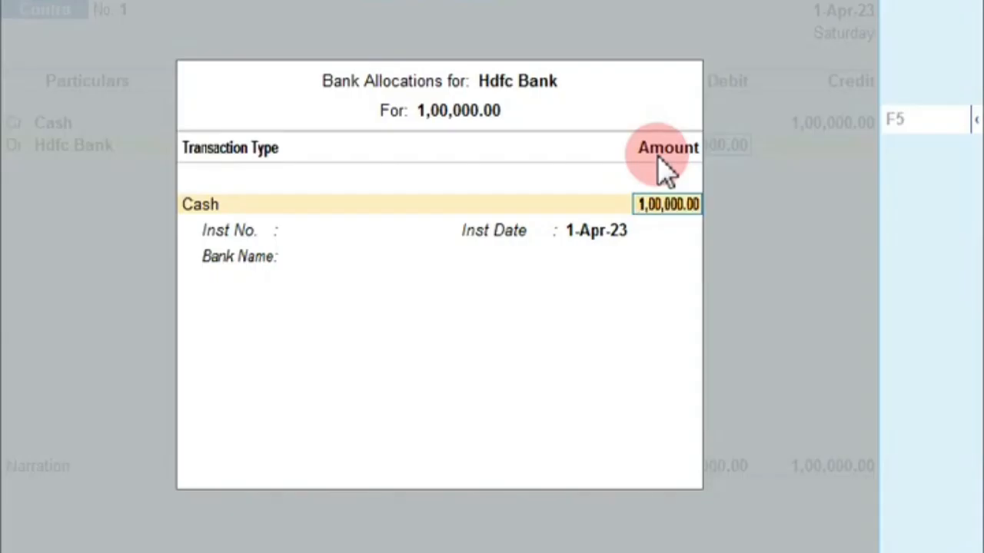
{"action": "key", "text": "Return"}
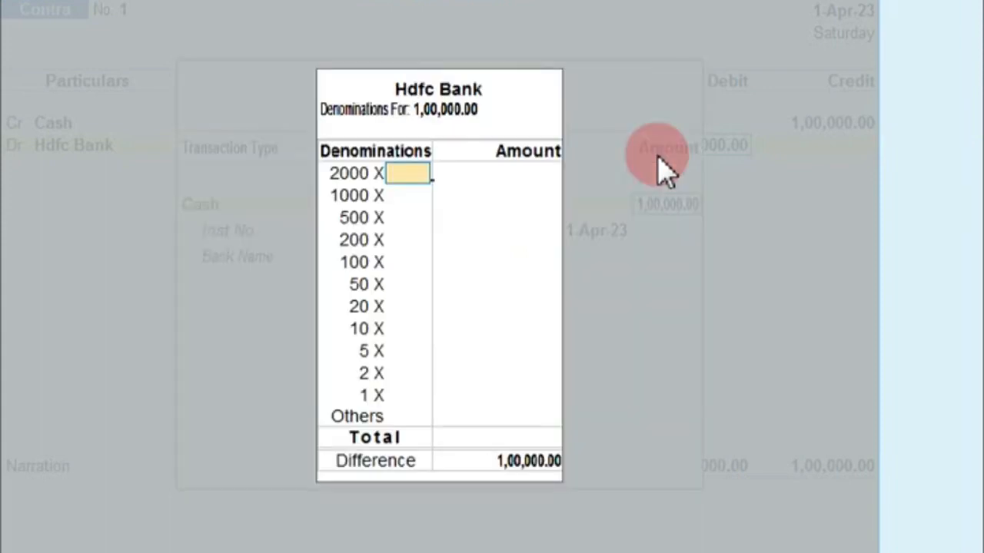
{"action": "type", "text": "50"}
{"action": "key", "text": "Return"}
{"action": "key", "text": "Return"}
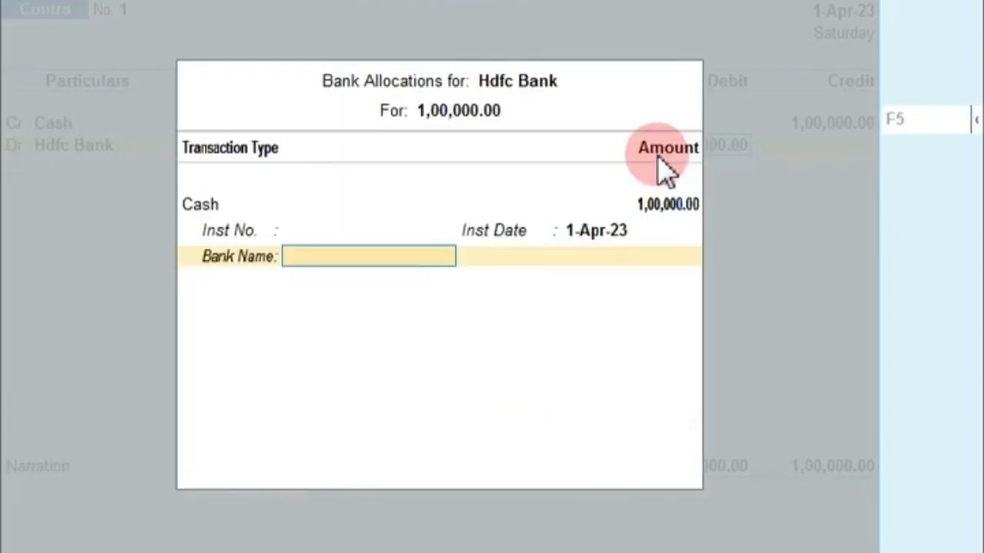
{"action": "key", "text": "Return"}
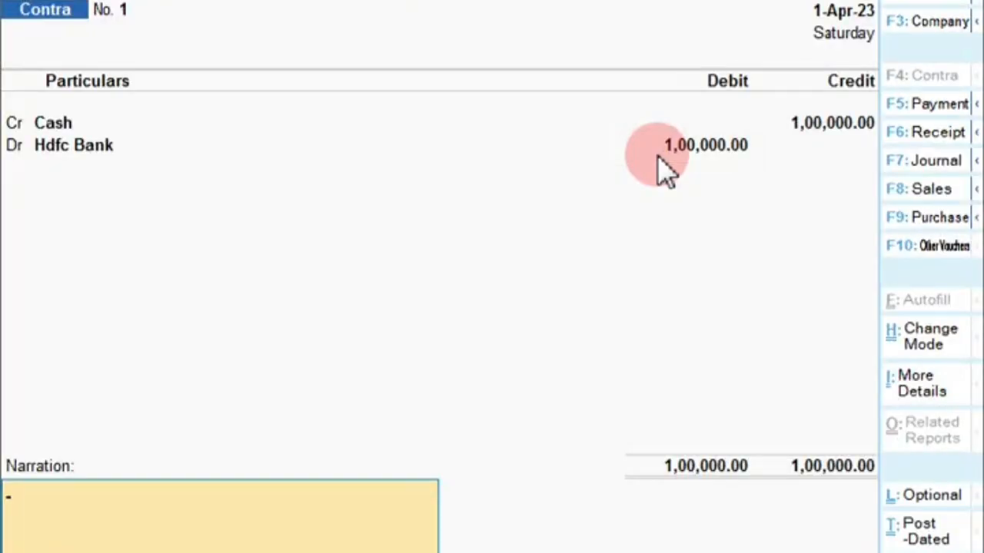
{"action": "type", "text": "3"}
{"action": "key", "text": "Return"}
{"action": "key", "text": "Return"}
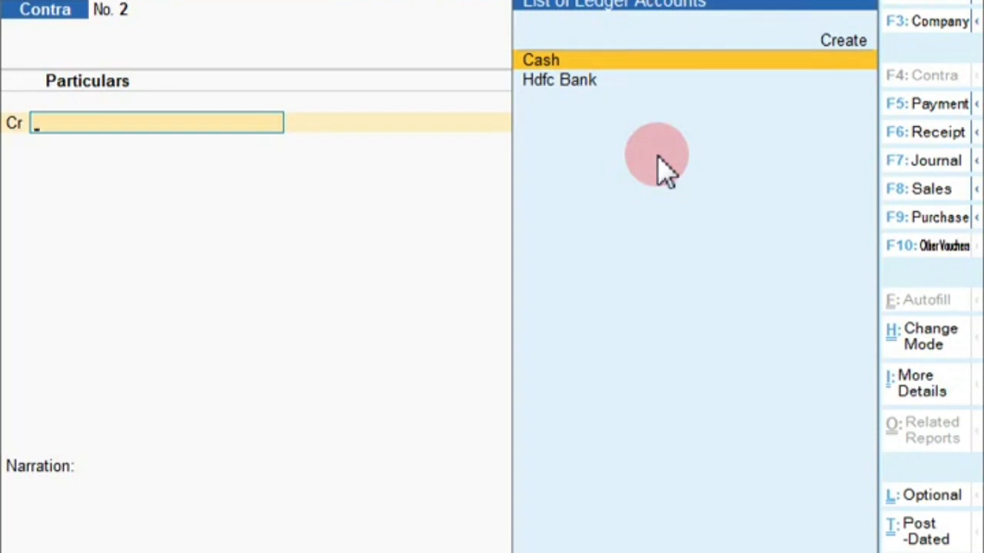
Save Contra No. 1, switch to a Payment voucher, and begin a new ledger for its debit
{"action": "type", "text": "i"}
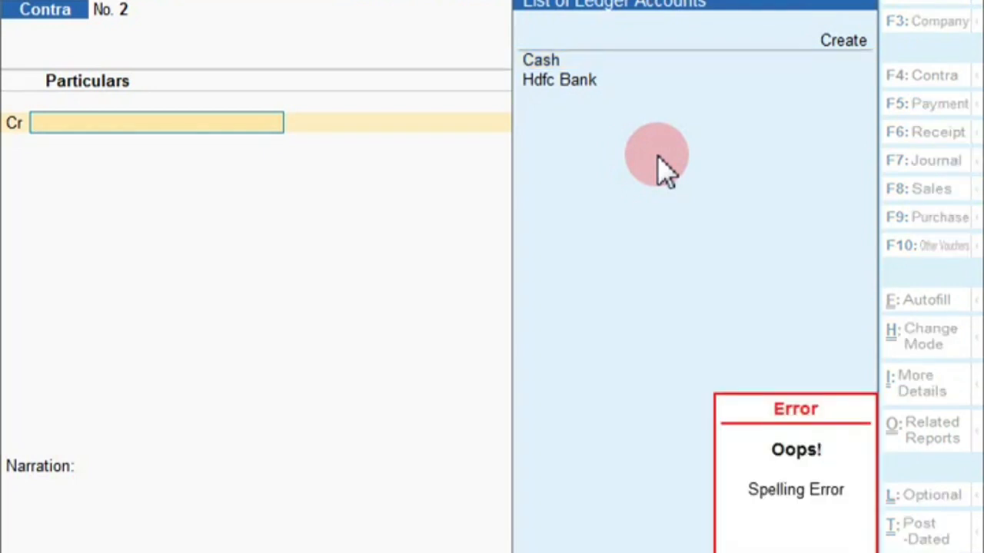
{"action": "key", "text": "F5"}
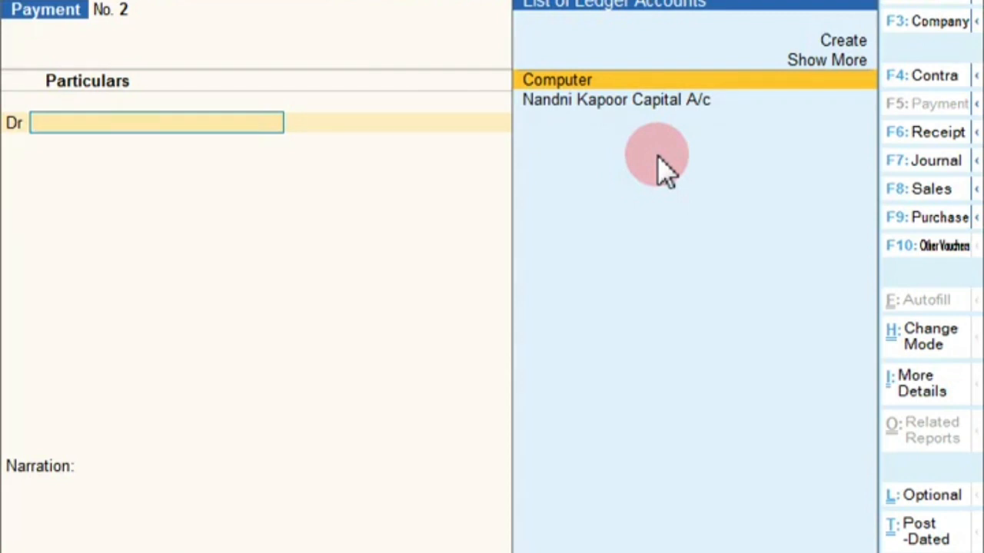
{"action": "key", "text": "alt+c"}
Create the 'Security Dipposite Office' ledger under Deposits (Asset) with bank details left off
{"action": "type", "text": "Sb"}
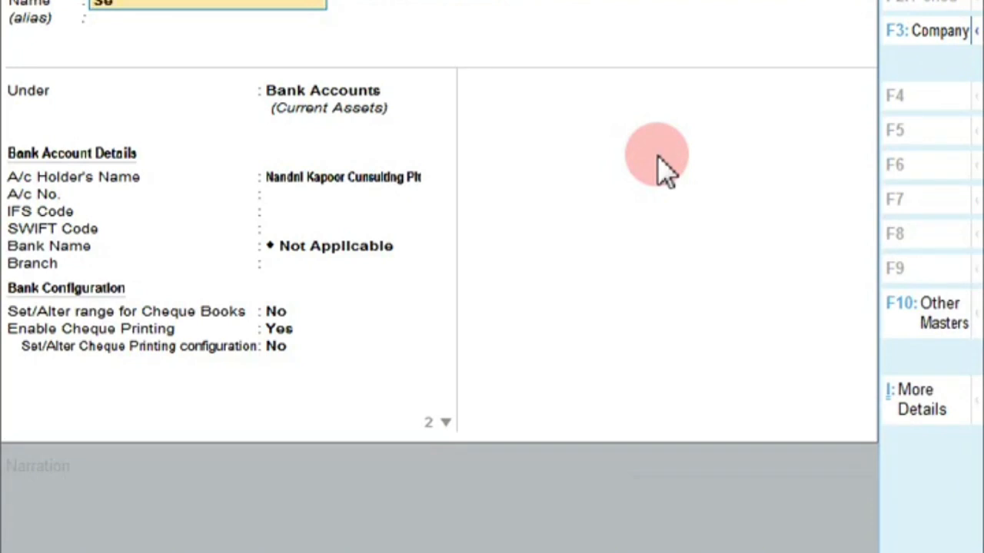
{"action": "type", "text": "curity Dipposit"}
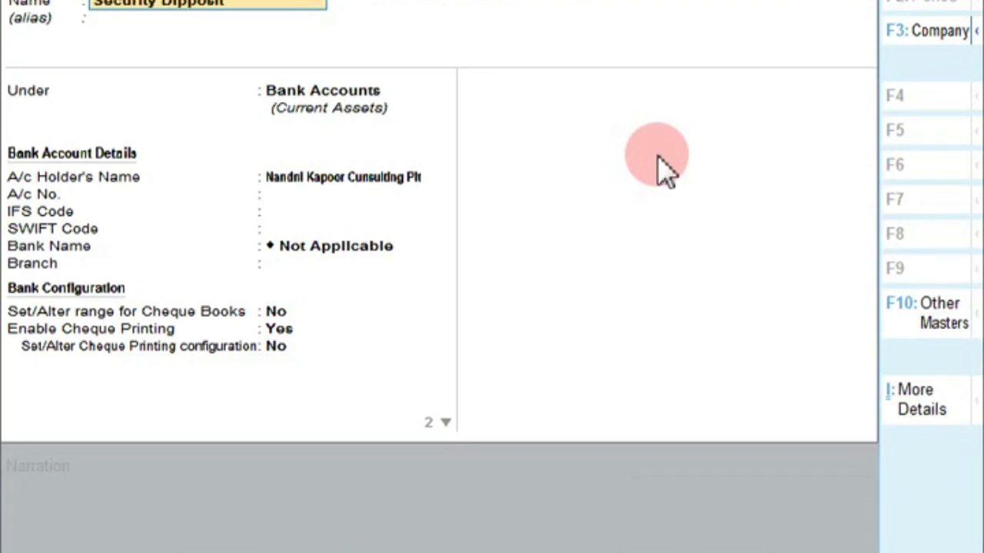
{"action": "type", "text": "e Office"}
{"action": "key", "text": "Return"}
{"action": "key", "text": "Return"}
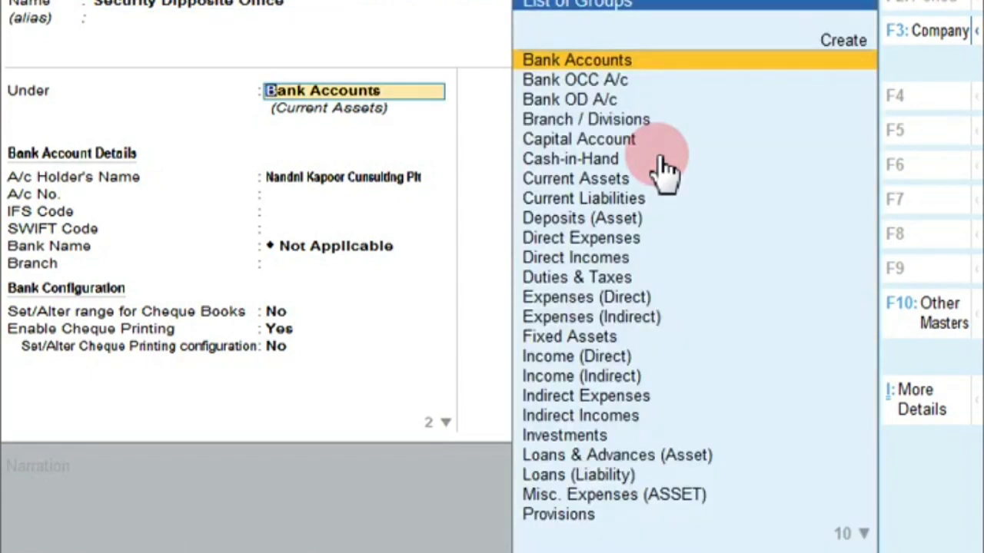
{"action": "type", "text": "D"}
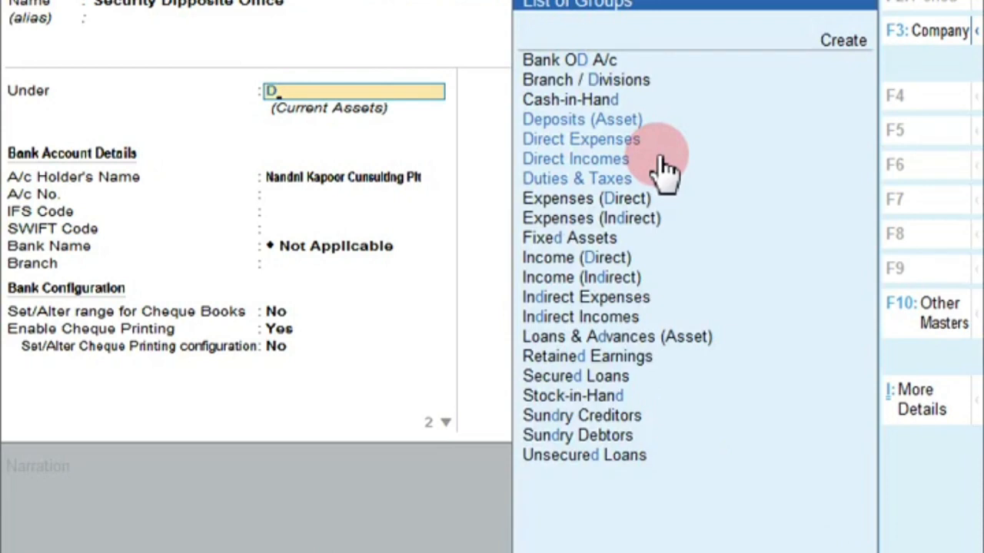
{"action": "key", "text": "Return"}
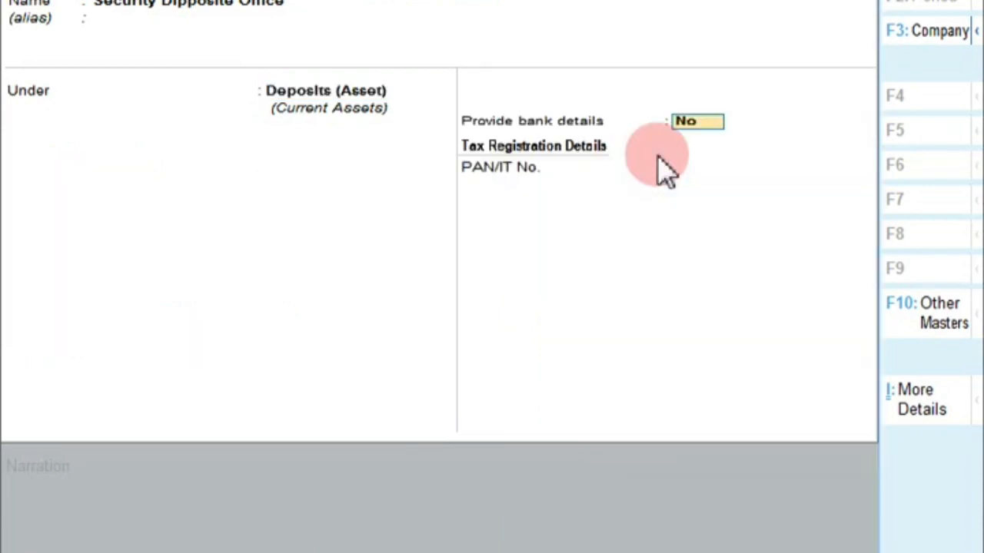
{"action": "key", "text": "Return"}
{"action": "key", "text": "Return"}
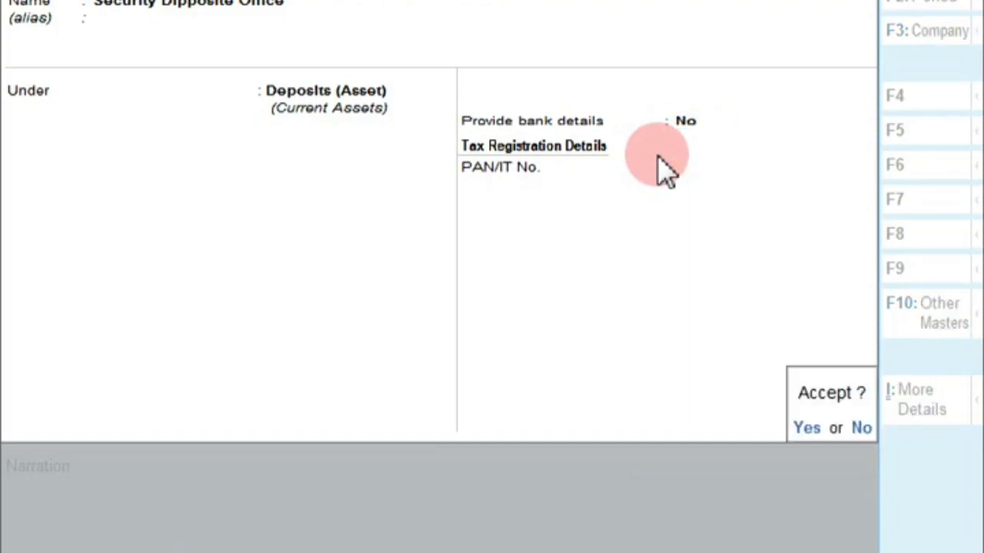
{"action": "key", "text": "Return"}
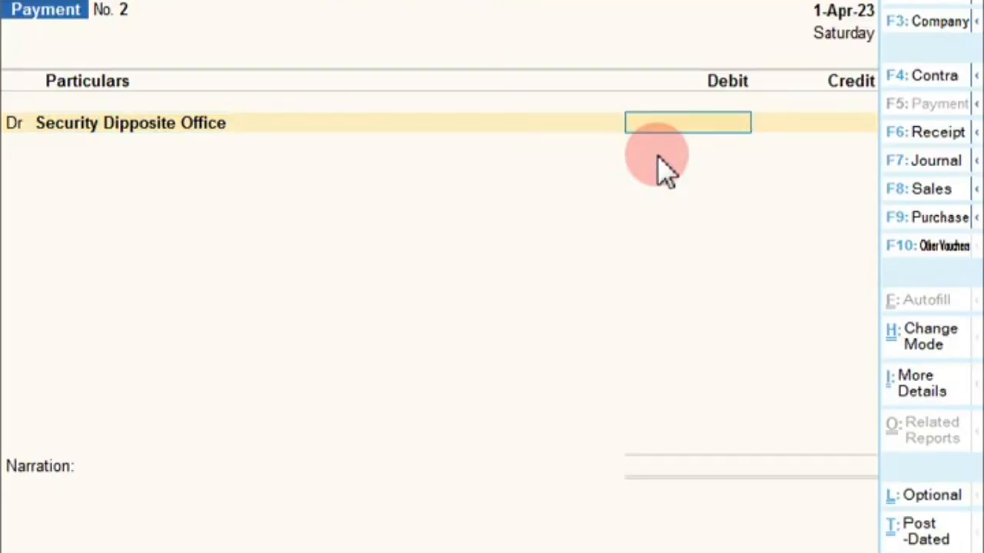
Enter the 25,000 debit and choose Hdfc Bank as the credit ledger
{"action": "type", "text": "25000"}
{"action": "key", "text": "Return"}
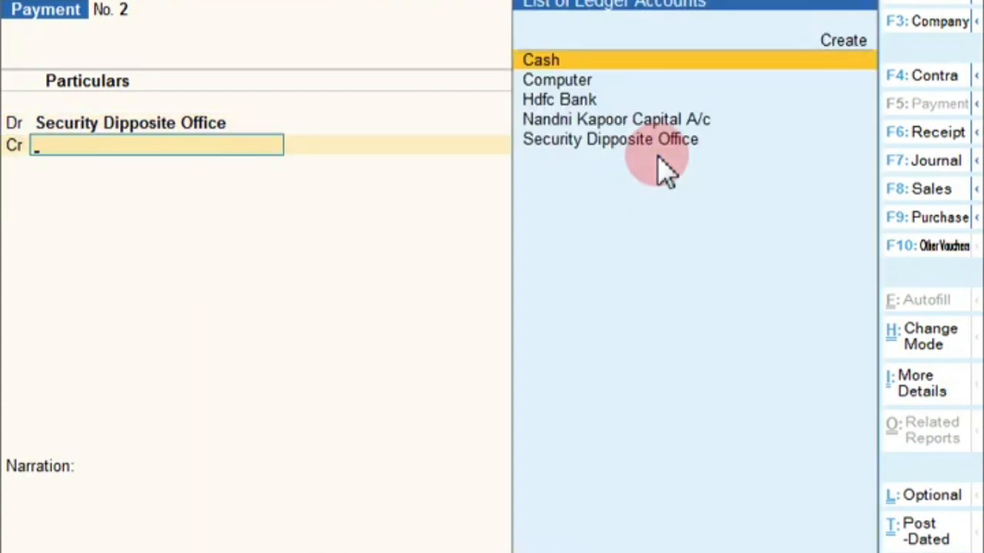
{"action": "type", "text": "H"}
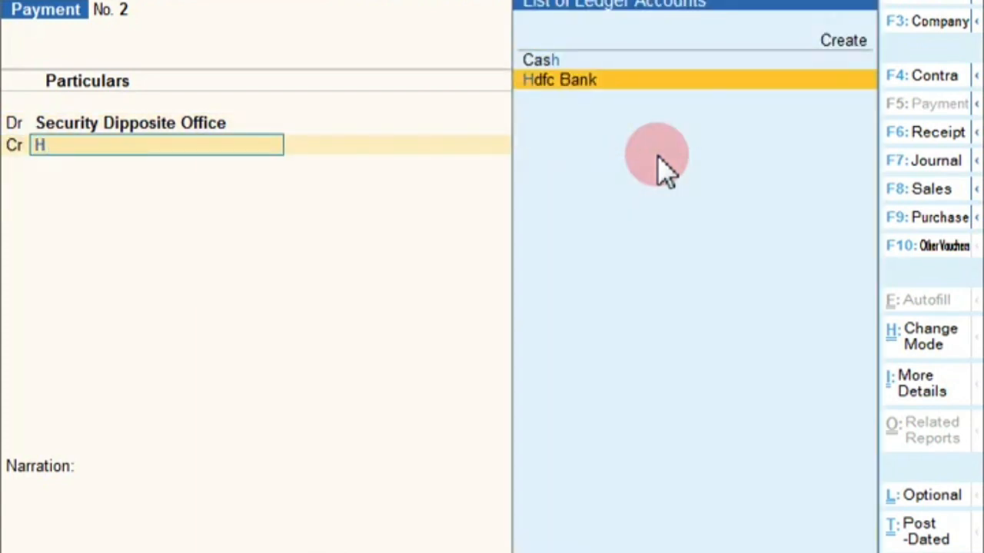
{"action": "key", "text": "Return"}
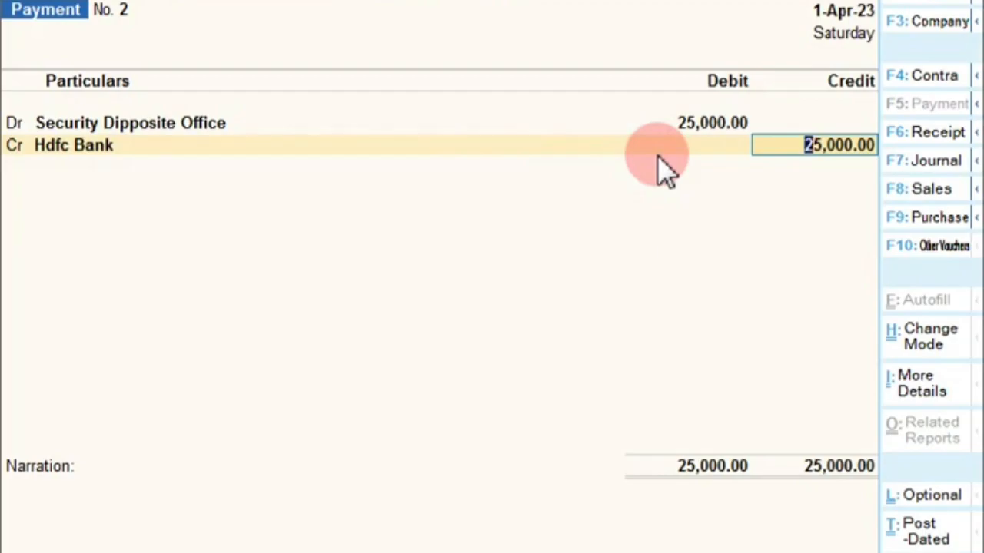
Record cheque number 123456 in bank allocations, finish the narration and save Payment No. 2
{"action": "key", "text": "Return"}
{"action": "key", "text": "Return"}
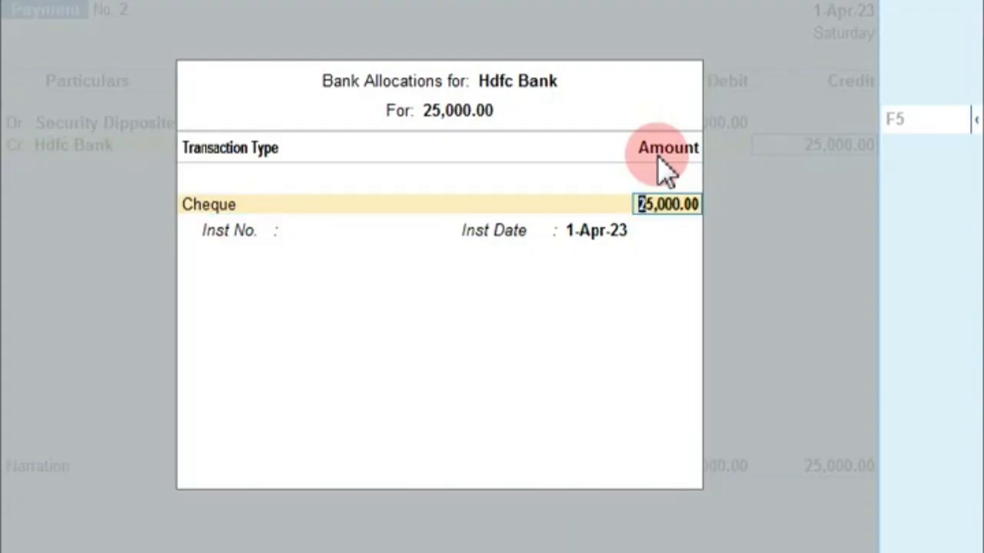
{"action": "key", "text": "Return"}
{"action": "type", "text": "12345"}
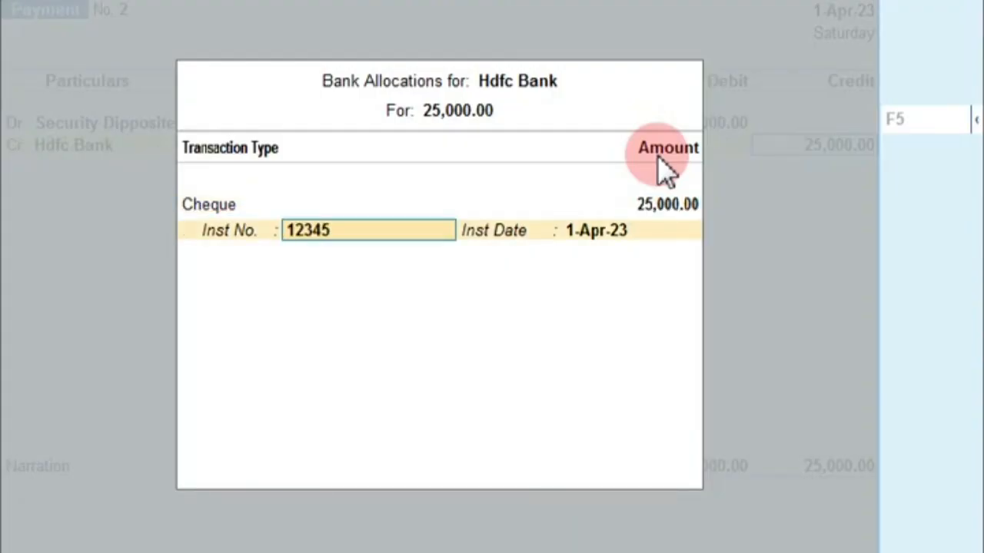
{"action": "type", "text": "6"}
{"action": "key", "text": "Return"}
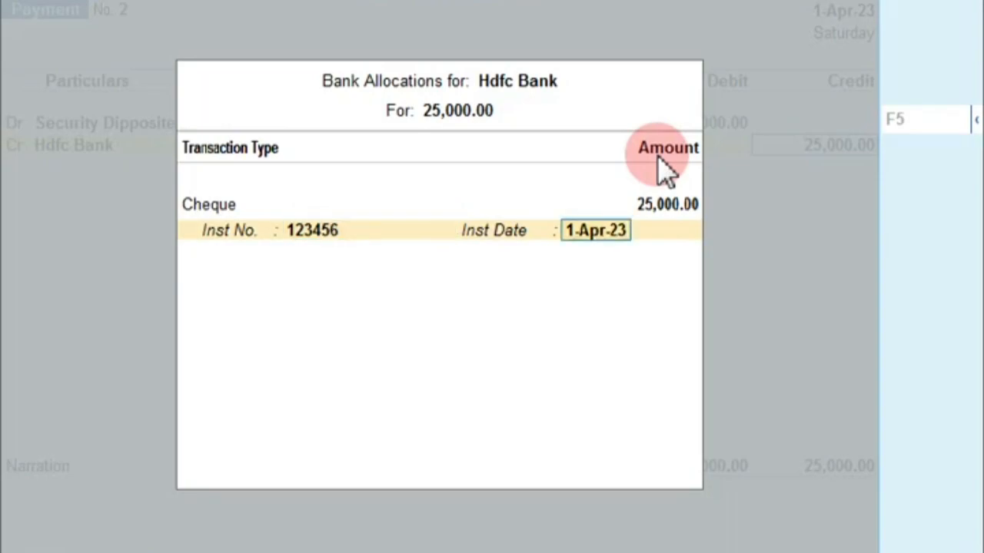
{"action": "key", "text": "Return"}
{"action": "type", "text": "4"}
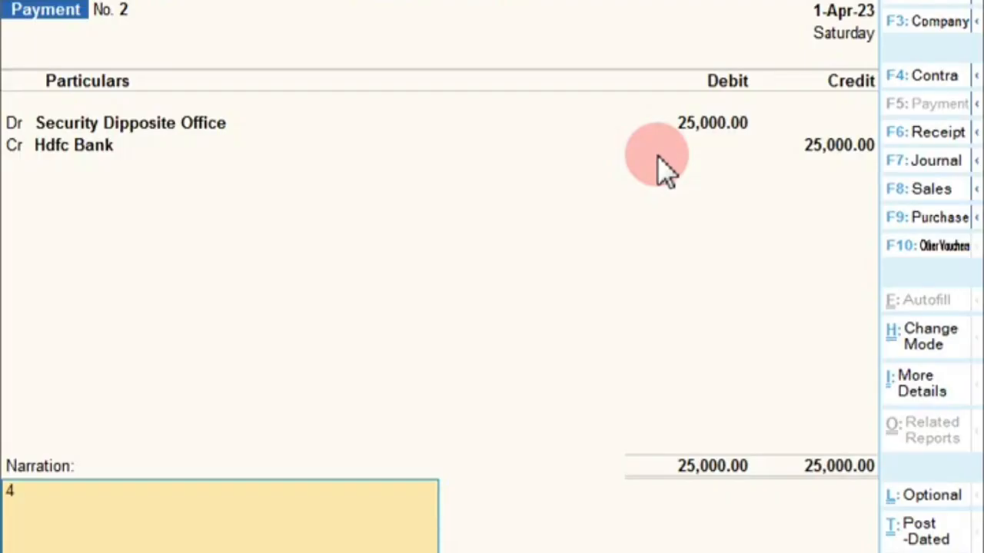
{"action": "key", "text": "Return"}
{"action": "key", "text": "Return"}
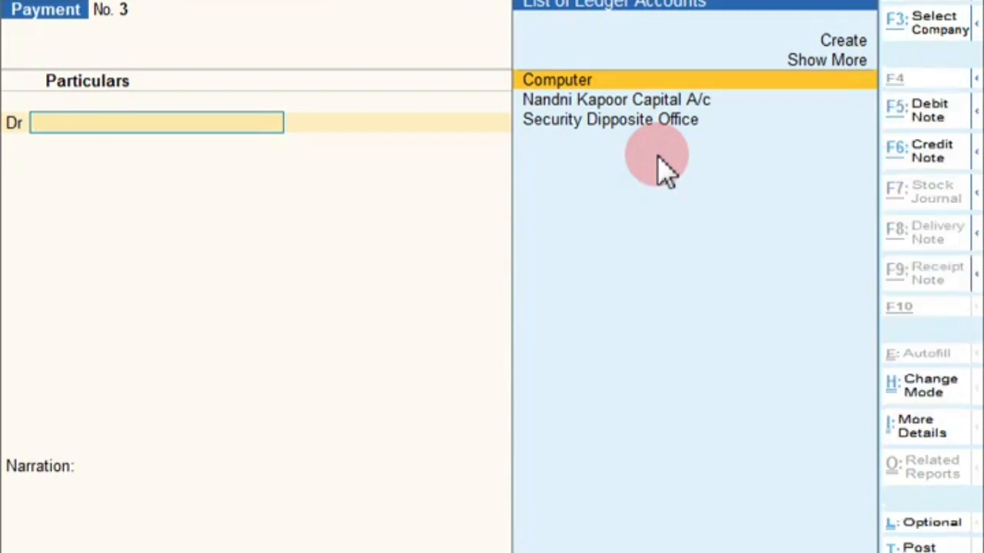
Create the Cell Phone ledger under Fixed Assets and debit it 6,000
{"action": "key", "text": "alt+c"}
{"action": "type", "text": "Cell Phone"}
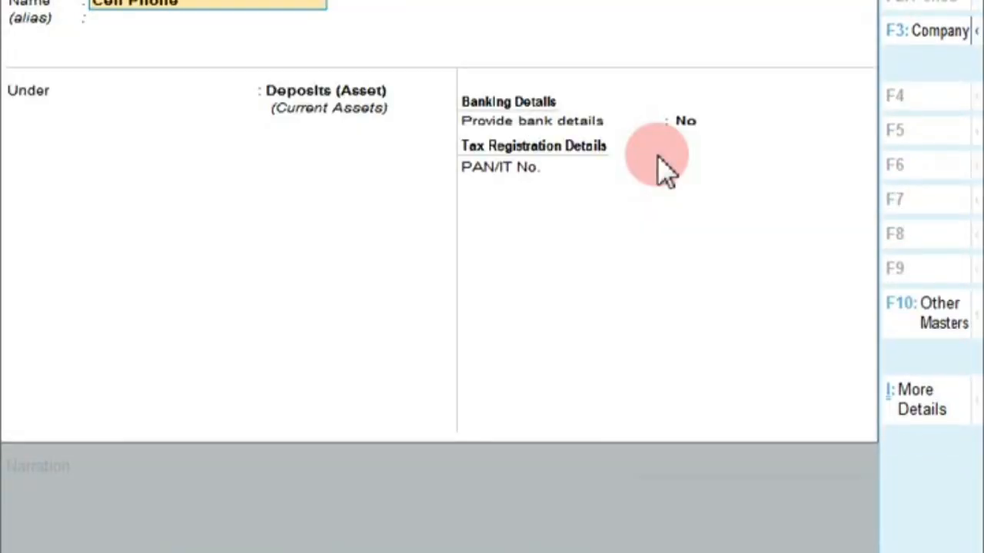
{"action": "key", "text": "Return"}
{"action": "type", "text": "F"}
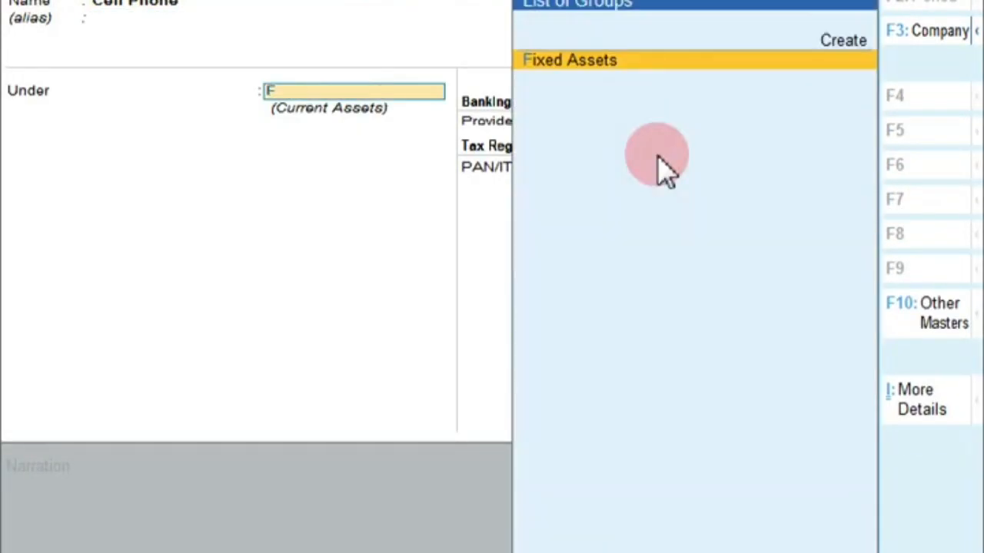
{"action": "key", "text": "Return"}
{"action": "key", "text": "Return"}
{"action": "key", "text": "Return"}
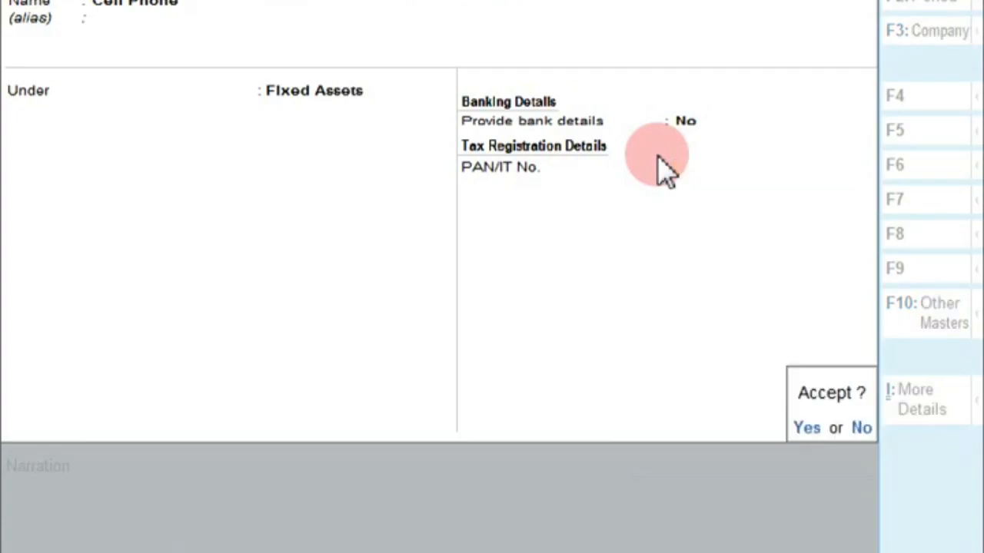
{"action": "key", "text": "Return"}
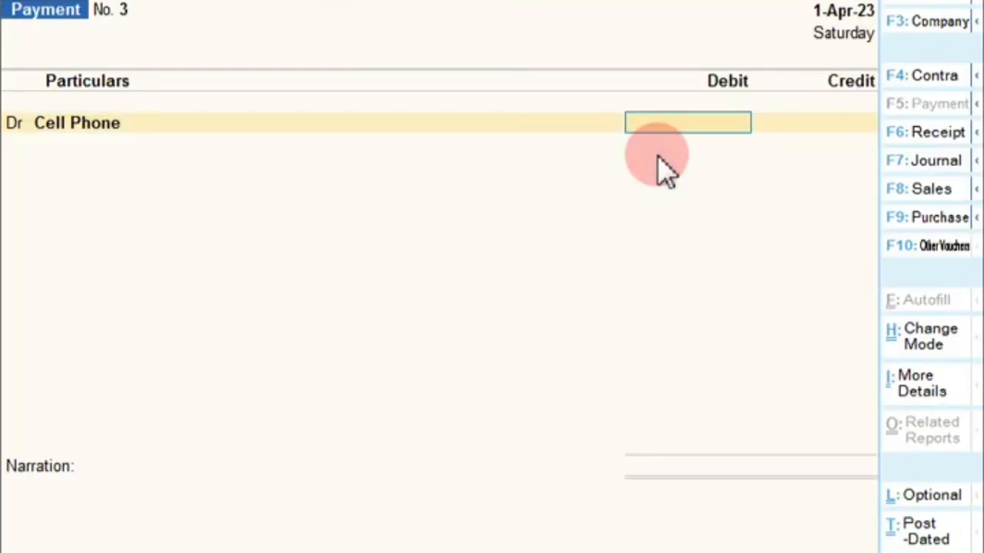
{"action": "type", "text": "6000"}
{"action": "key", "text": "Return"}
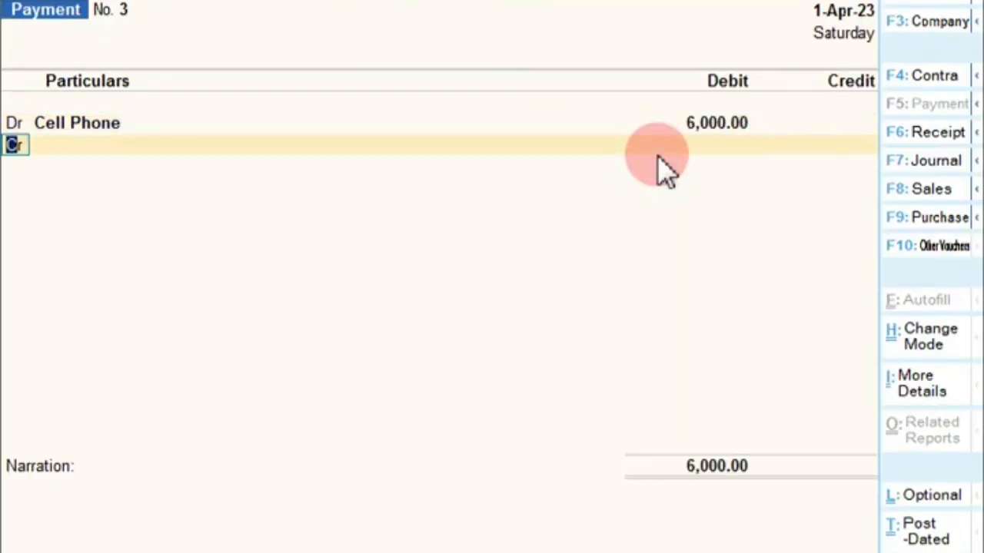
{"action": "type", "text": "d"}
{"action": "key", "text": "Return"}
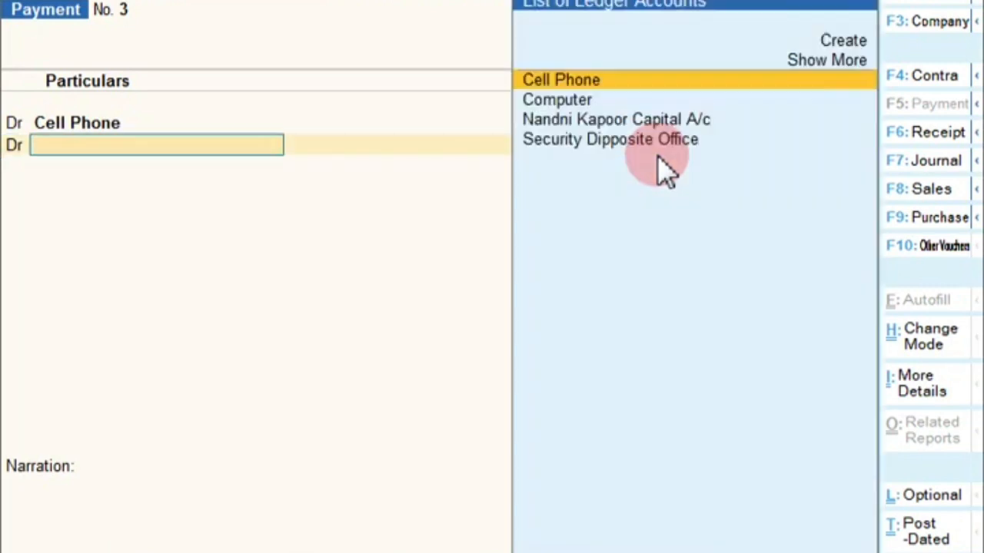
Create the Ac ledger under Fixed Assets and debit it 20,000
{"action": "key", "text": "alt+c"}
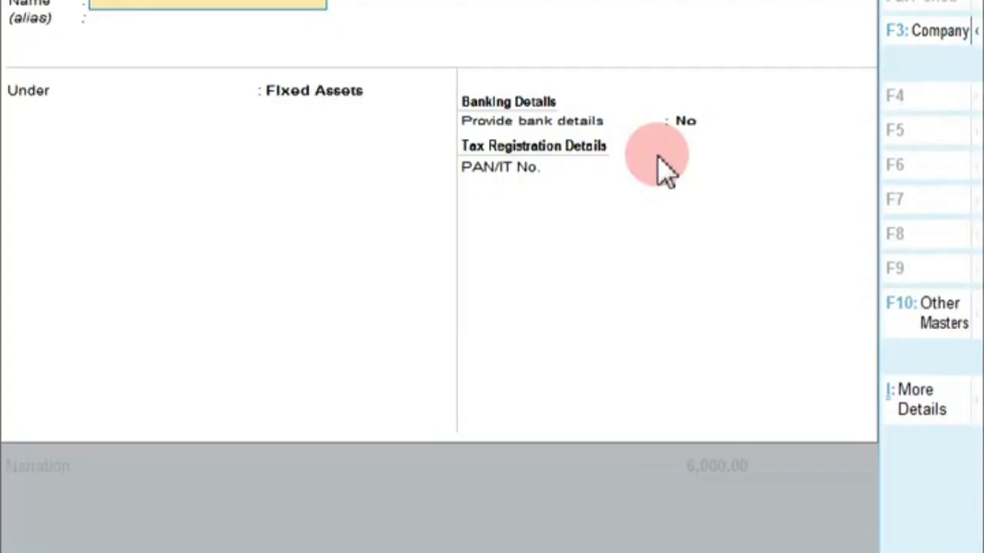
{"action": "type", "text": "Ac"}
{"action": "key", "text": "Return"}
{"action": "key", "text": "Return"}
{"action": "key", "text": "Return"}
{"action": "key", "text": "Return"}
{"action": "key", "text": "Return"}
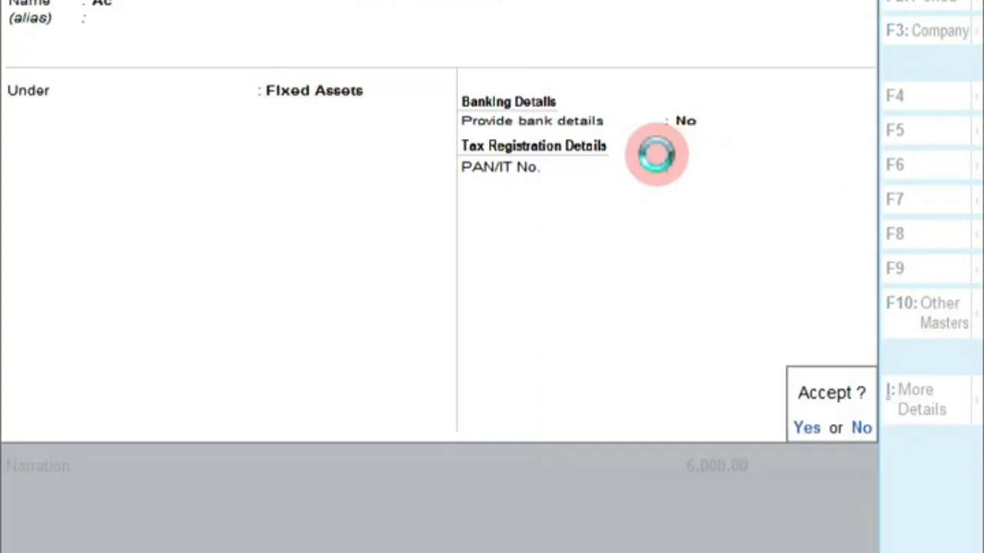
{"action": "key", "text": "Return"}
{"action": "type", "text": "20000"}
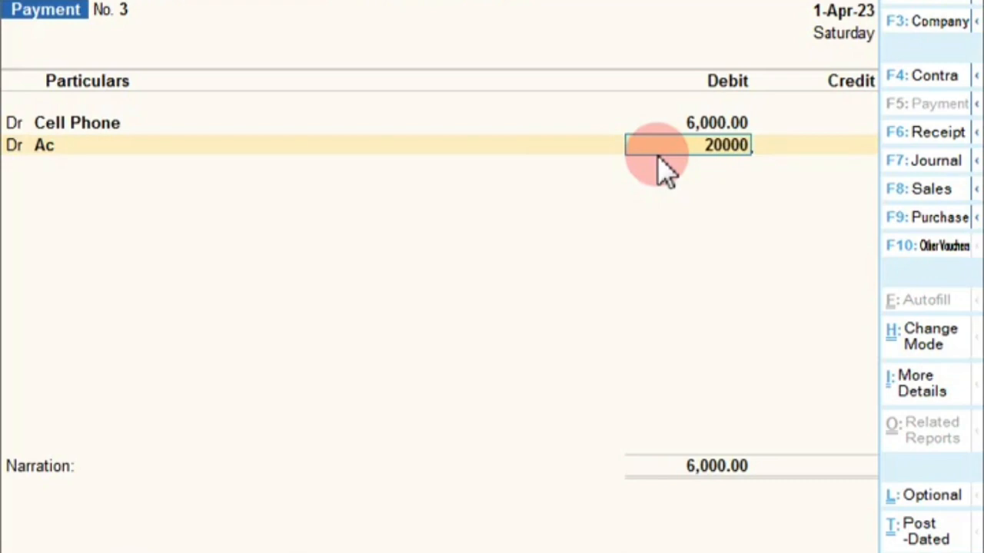
{"action": "key", "text": "Return"}
{"action": "type", "text": "d"}
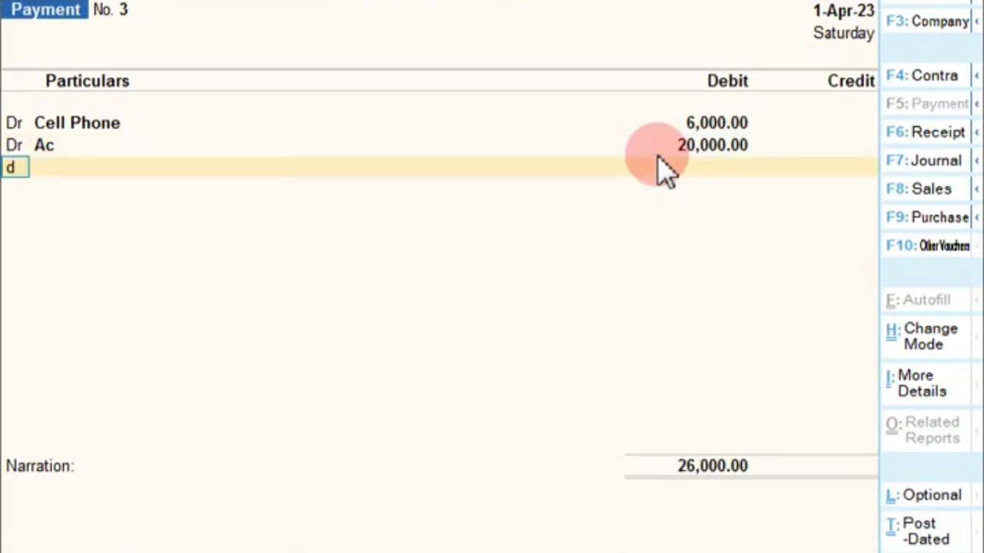
{"action": "key", "text": "Return"}
Create the Furniture ledger under Fixed Assets and debit it 20,000
{"action": "key", "text": "alt+c"}
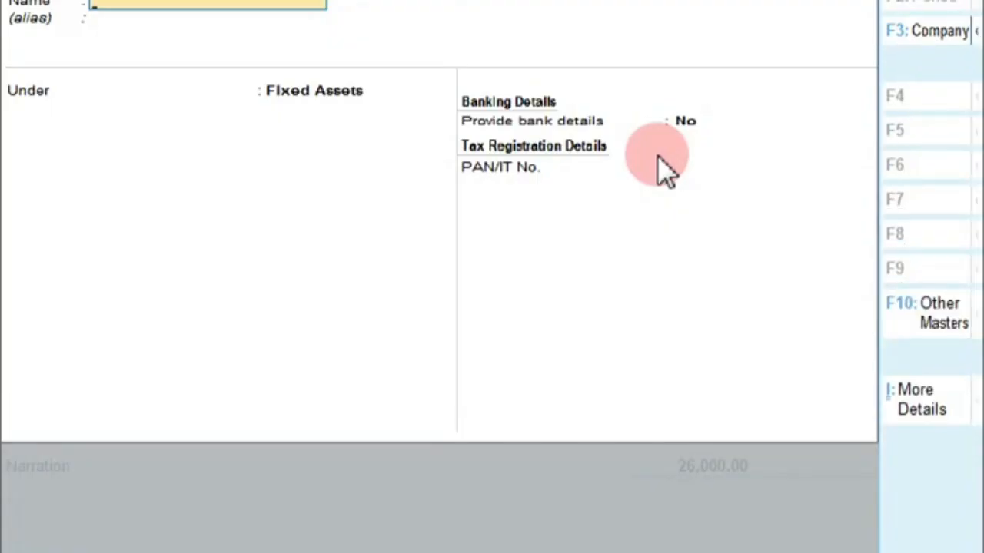
{"action": "type", "text": "Furniture"}
{"action": "key", "text": "Return"}
{"action": "key", "text": "Return"}
{"action": "key", "text": "Return"}
{"action": "key", "text": "Return"}
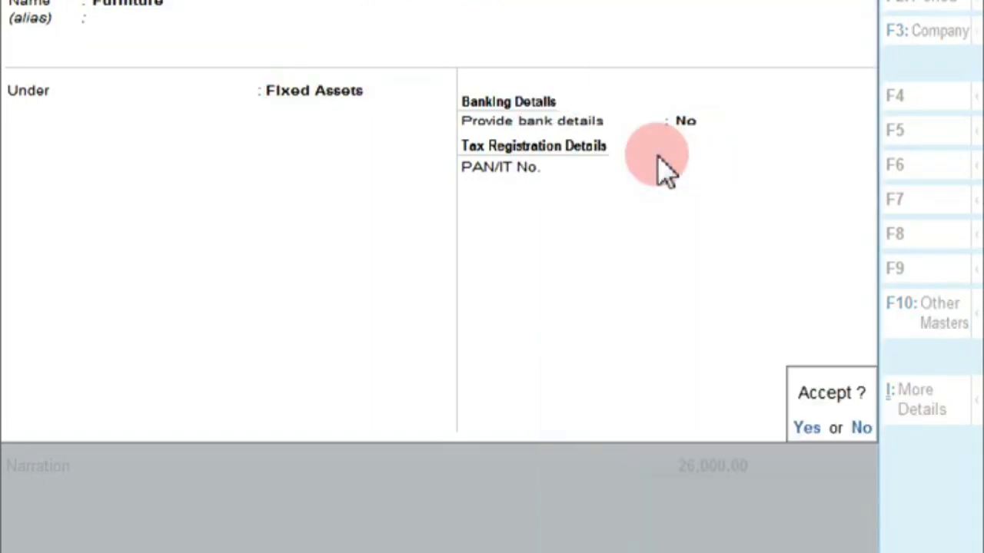
{"action": "key", "text": "Return"}
{"action": "type", "text": "20000"}
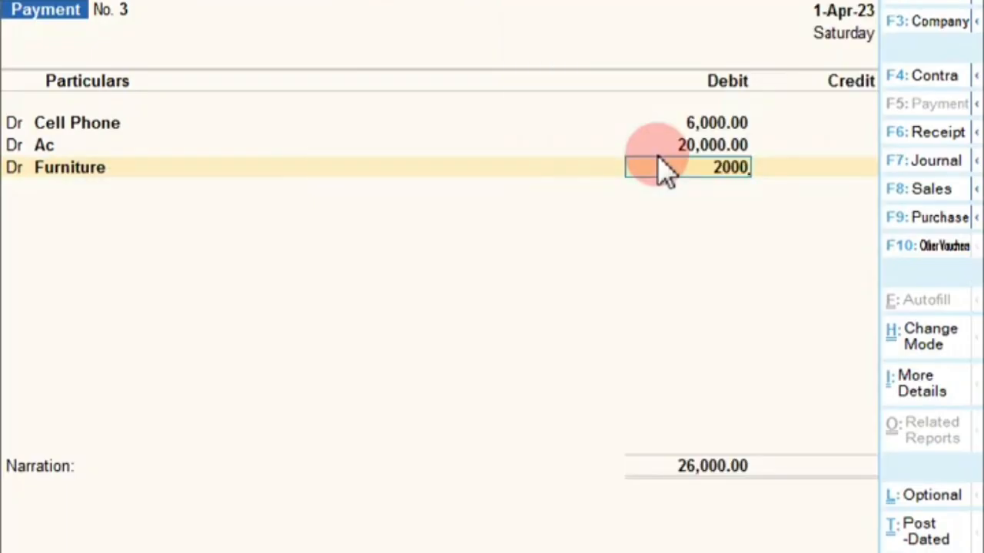
{"action": "key", "text": "Return"}
{"action": "type", "text": "d"}
{"action": "key", "text": "Return"}
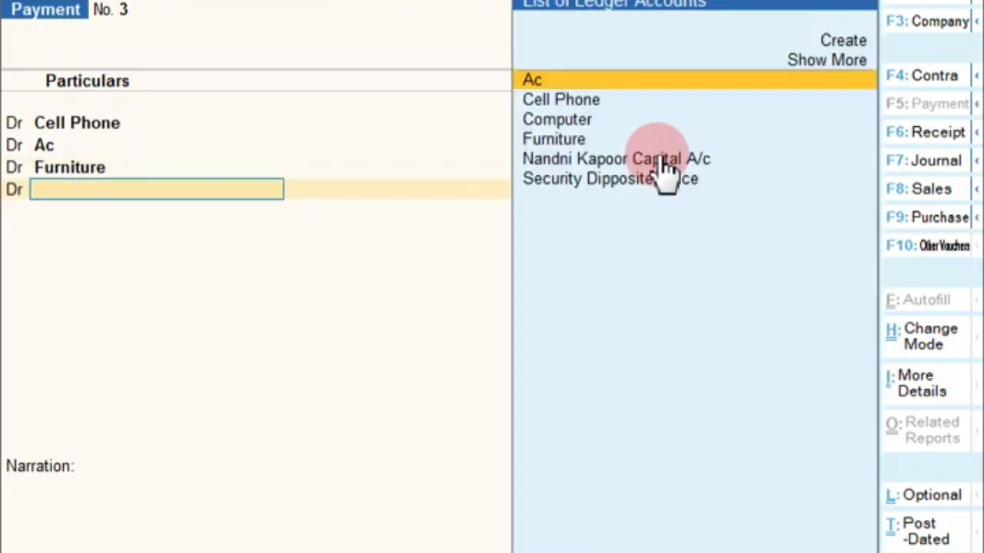
Create the Electrical Fittings ledger under Fixed Assets and debit it 15,000
{"action": "key", "text": "alt+c"}
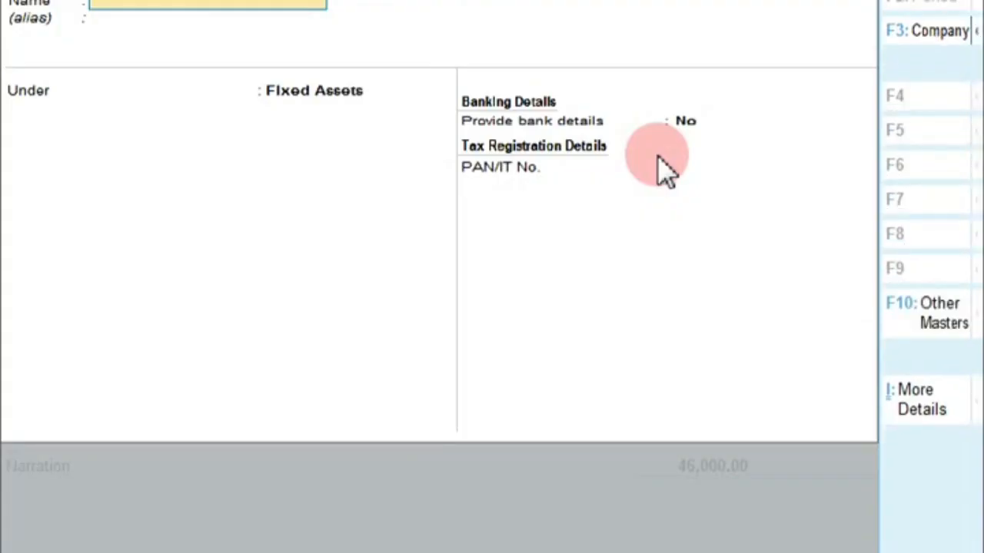
{"action": "type", "text": "Electrical Fittings"}
{"action": "key", "text": "Return"}
{"action": "key", "text": "Return"}
{"action": "key", "text": "Return"}
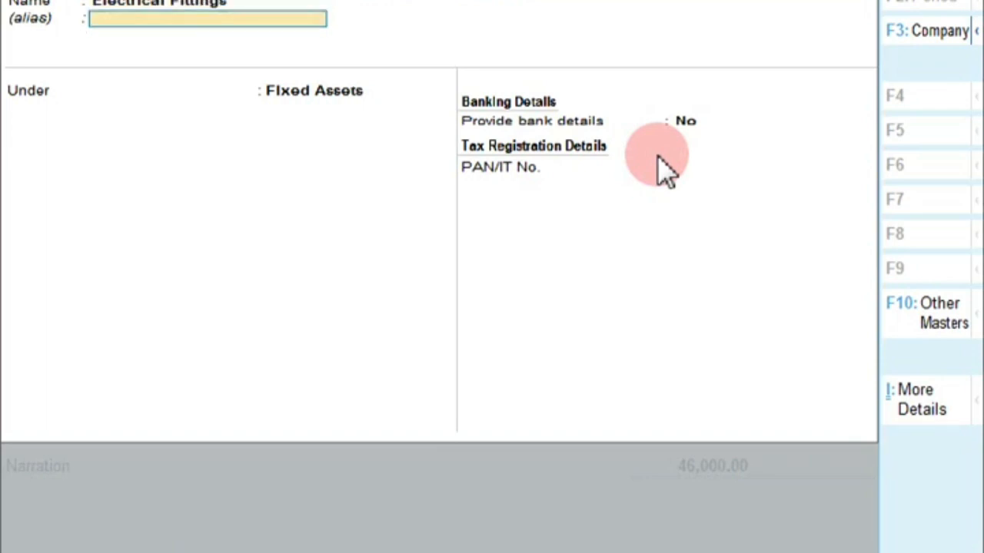
{"action": "key", "text": "Return"}
{"action": "key", "text": "Return"}
{"action": "key", "text": "Return"}
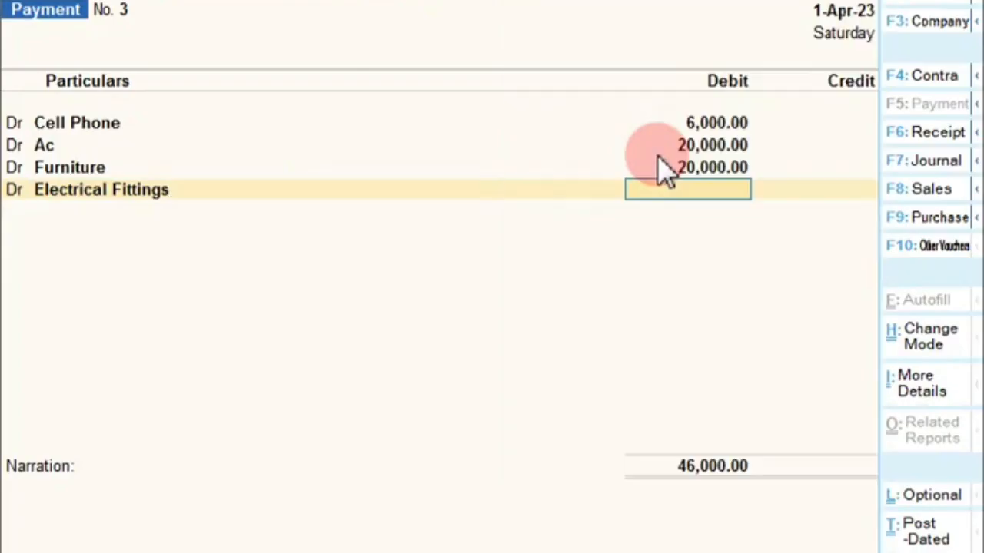
{"action": "type", "text": "15000"}
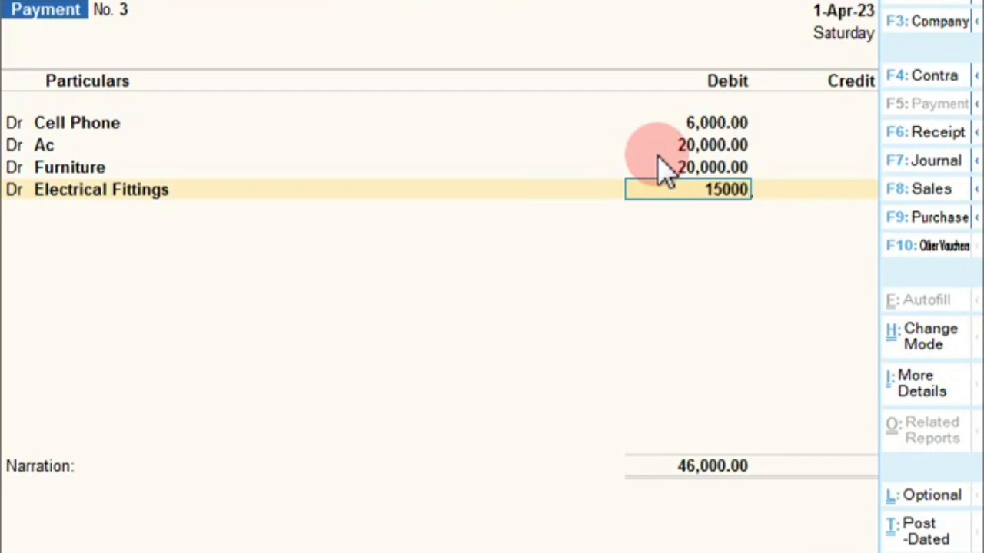
{"action": "key", "text": "Return"}
{"action": "key", "text": "Return"}
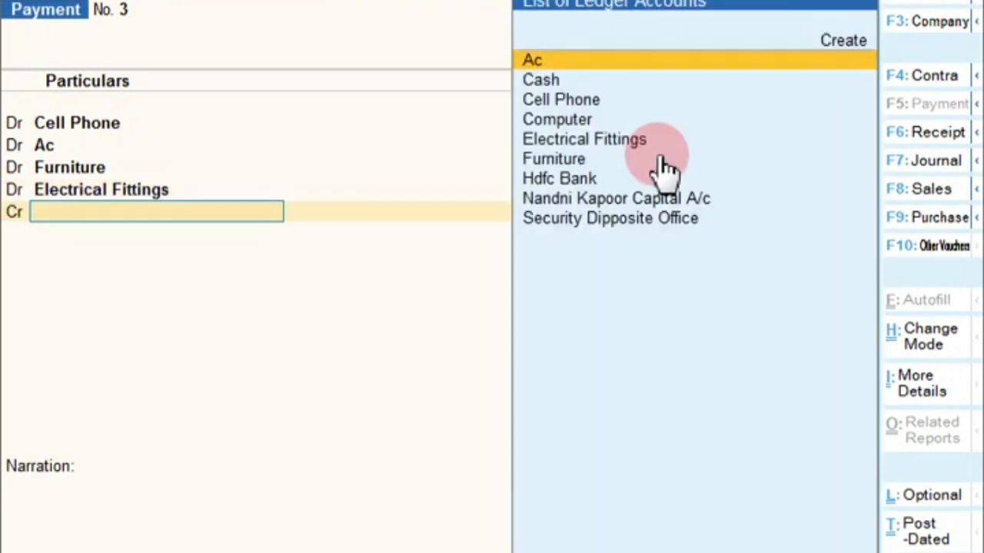
Credit Hdfc Bank 61,000 with cheque number 234567, finish the narration and save Payment No. 3
{"action": "type", "text": "H"}
{"action": "key", "text": "Return"}
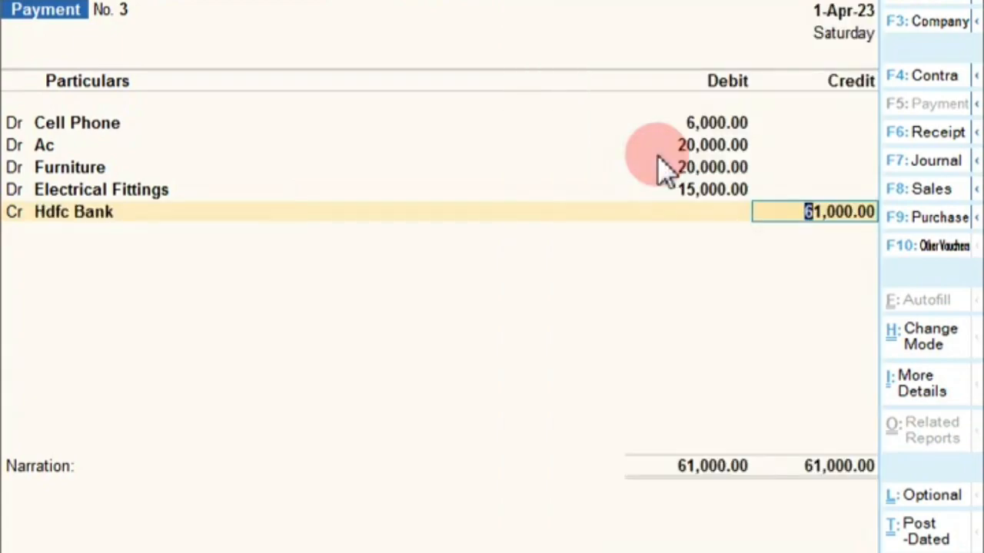
{"action": "key", "text": "Return"}
{"action": "key", "text": "Return"}
{"action": "key", "text": "Return"}
{"action": "type", "text": "234567"}
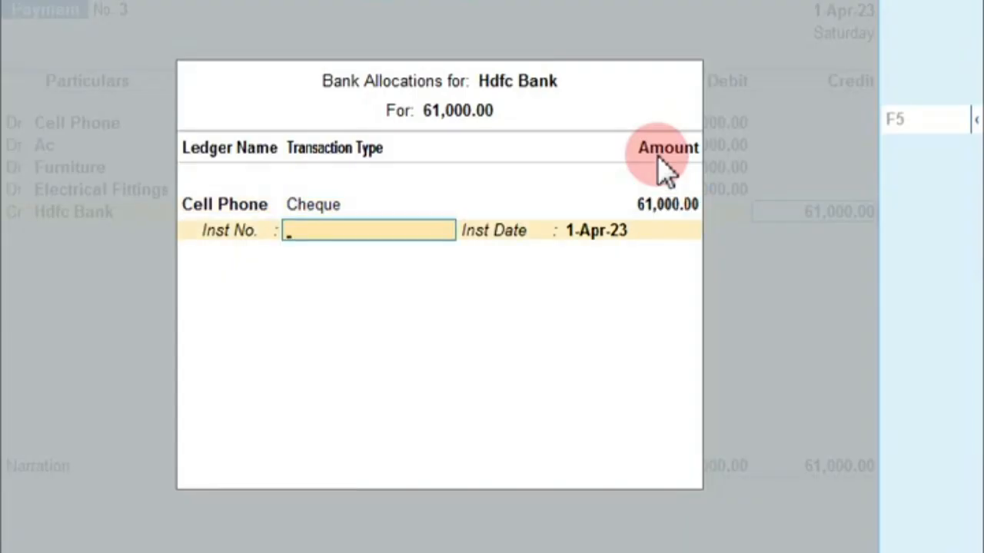
{"action": "key", "text": "Return"}
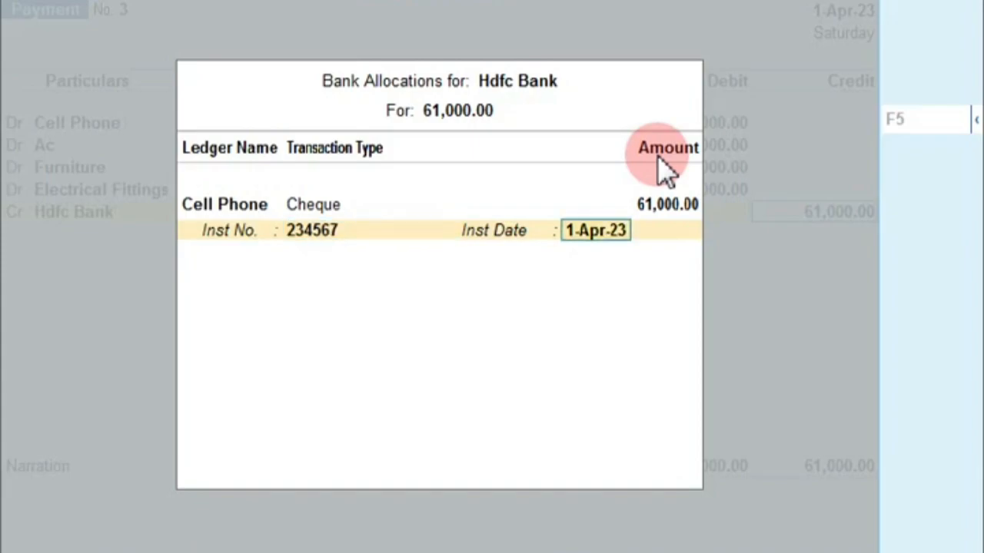
{"action": "key", "text": "Return"}
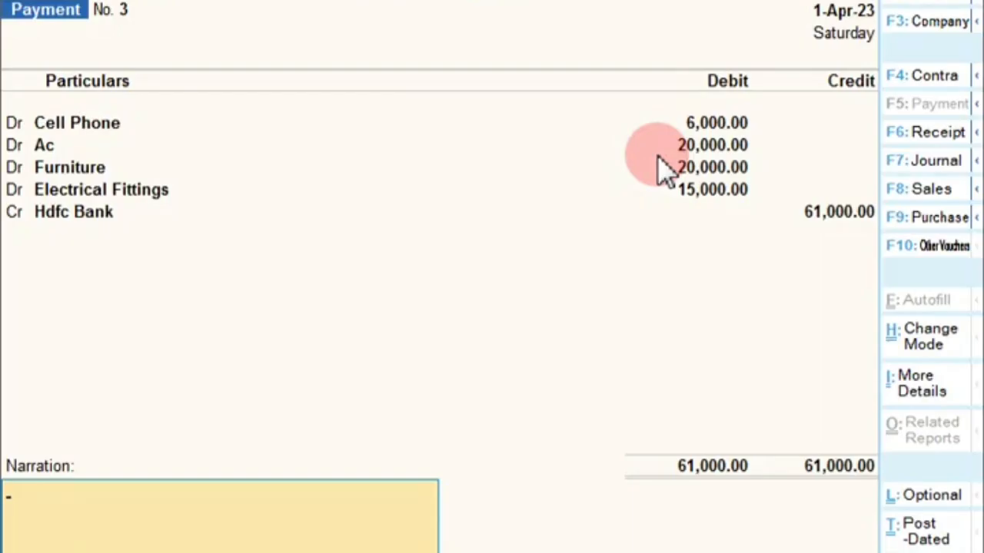
{"action": "type", "text": "5"}
{"action": "key", "text": "Return"}
{"action": "key", "text": "Return"}
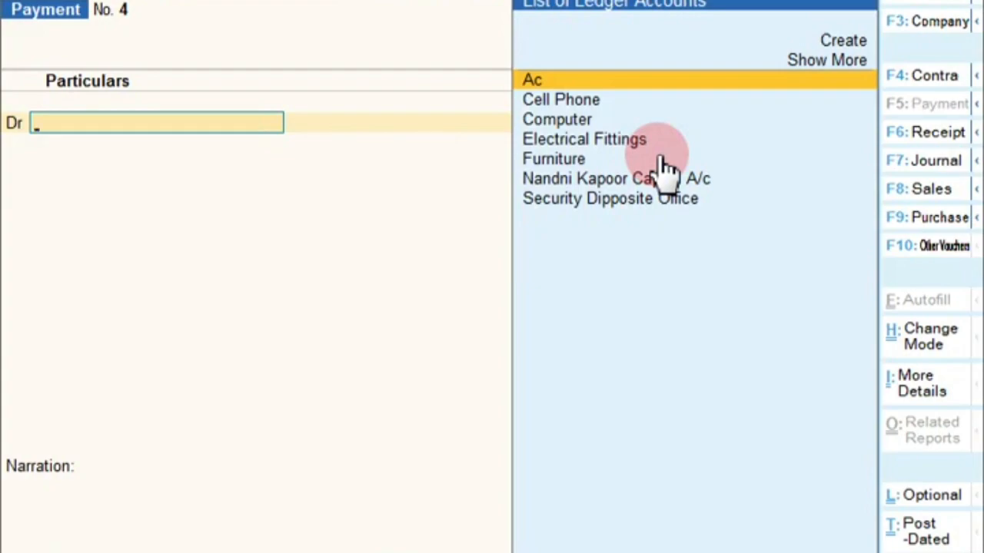
{"action": "key", "text": "alt+c"}
Create the ledger Security Diposite Phone under Deposits (Asset) for the debit line
{"action": "type", "text": "Sec"}
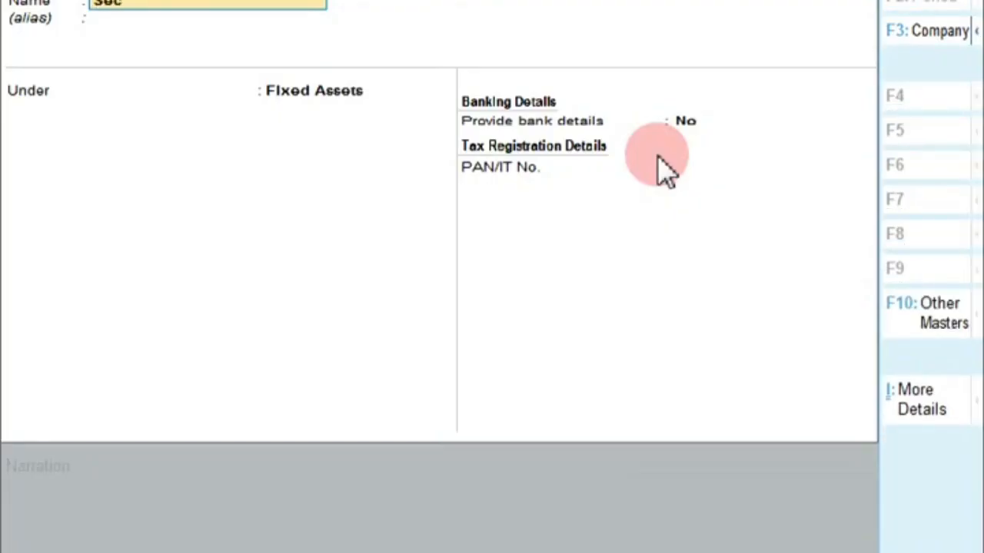
{"action": "type", "text": "urity Dips"}
{"action": "key", "text": "BackSpace"}
{"action": "type", "text": "osite Pro"}
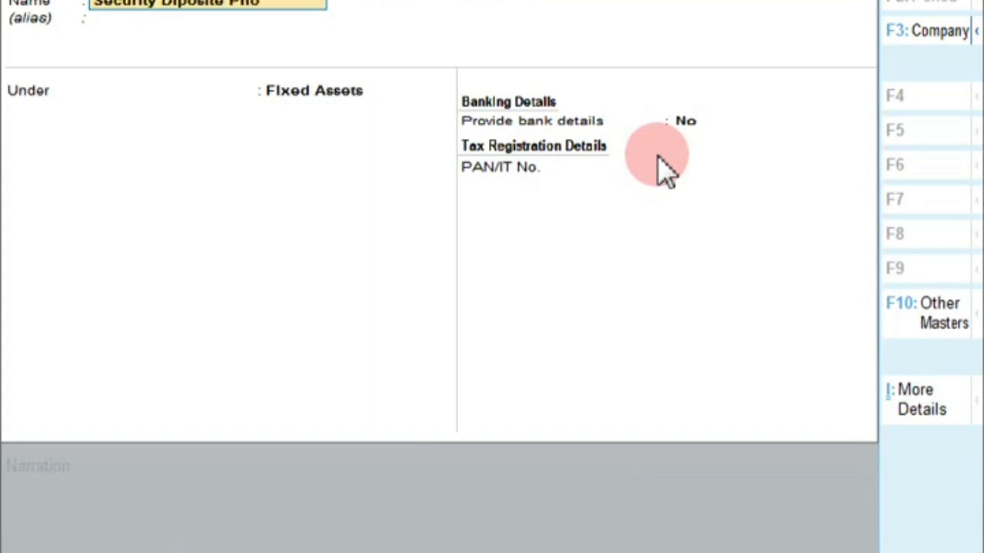
{"action": "type", "text": "ne"}
{"action": "key", "text": "Return"}
{"action": "key", "text": "Return"}
{"action": "type", "text": "D"}
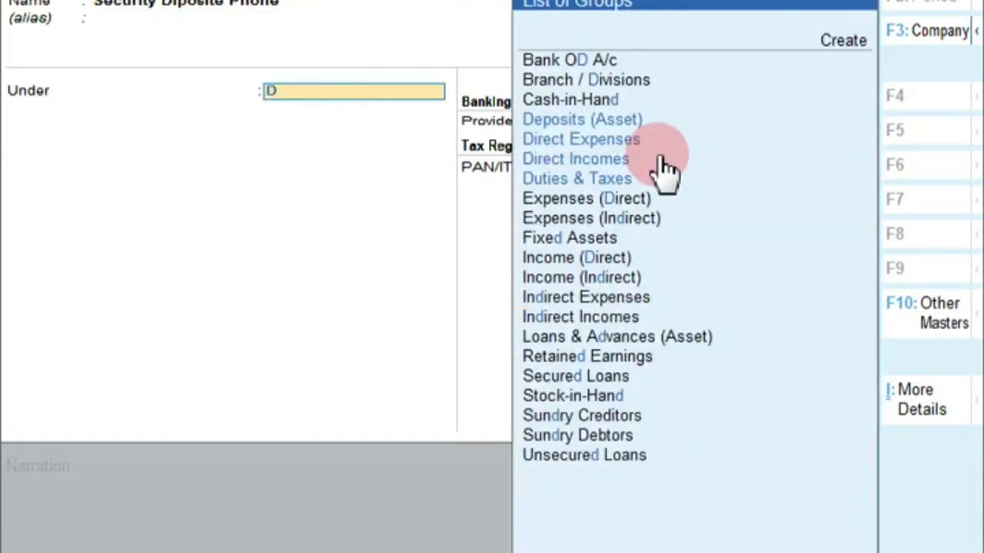
{"action": "type", "text": "ep"}
{"action": "key", "text": "Return"}
{"action": "key", "text": "Return"}
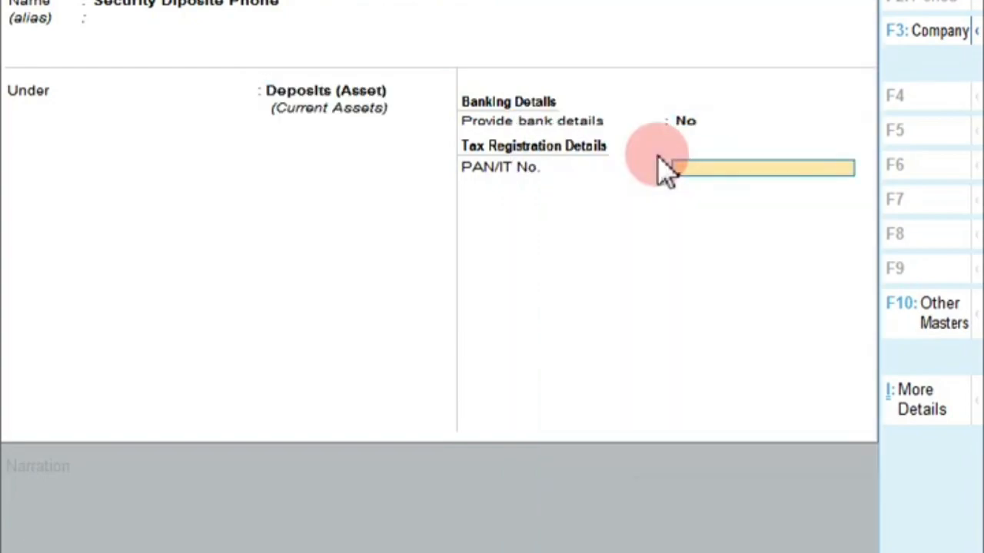
{"action": "key", "text": "Return"}
{"action": "key", "text": "Return"}
Debit it 3,000, credit Cash 3,000 and save Payment No. 4
{"action": "type", "text": "300"}
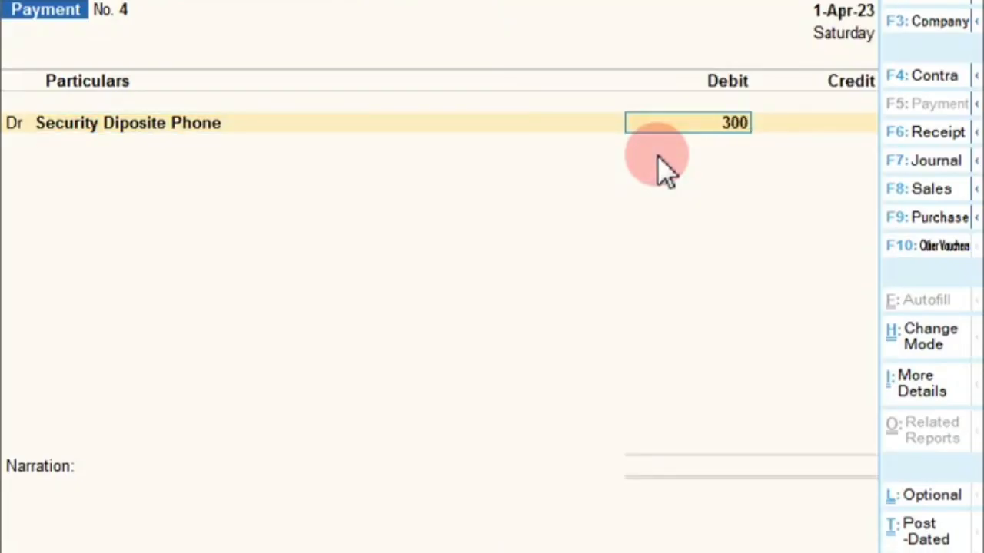
{"action": "type", "text": "0"}
{"action": "key", "text": "Return"}
{"action": "key", "text": "Return"}
{"action": "type", "text": "C"}
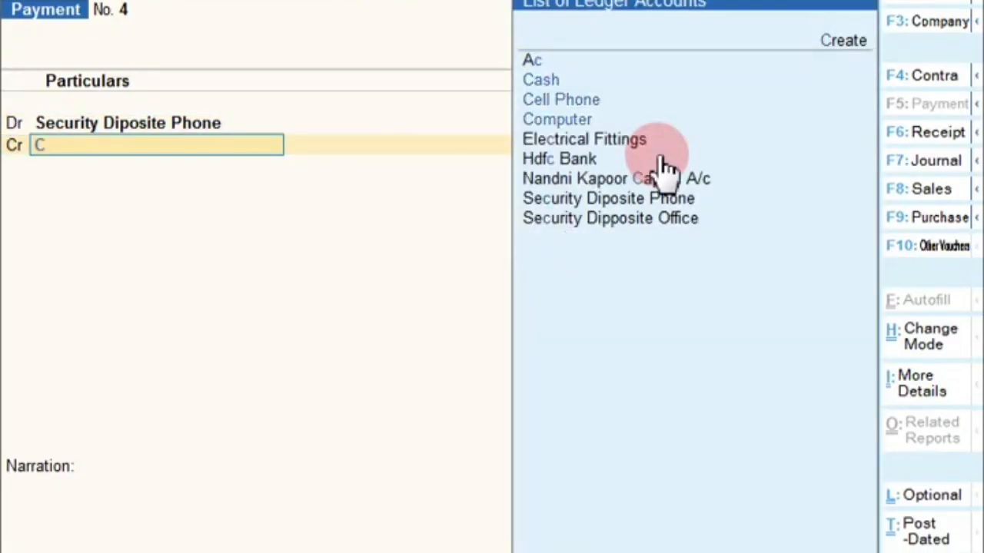
{"action": "key", "text": "Return"}
{"action": "key", "text": "Return"}
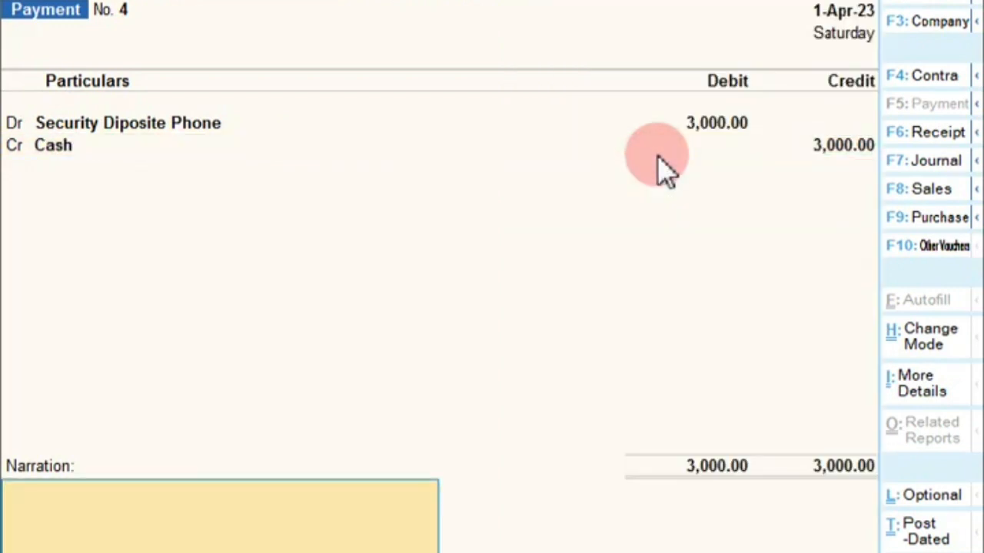
{"action": "key", "text": "Return"}
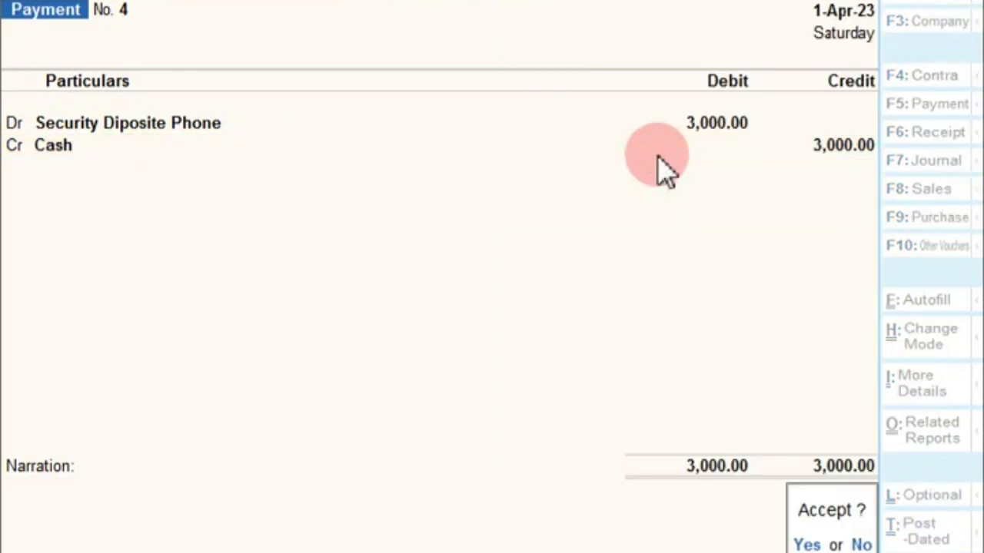
{"action": "key", "text": "Return"}
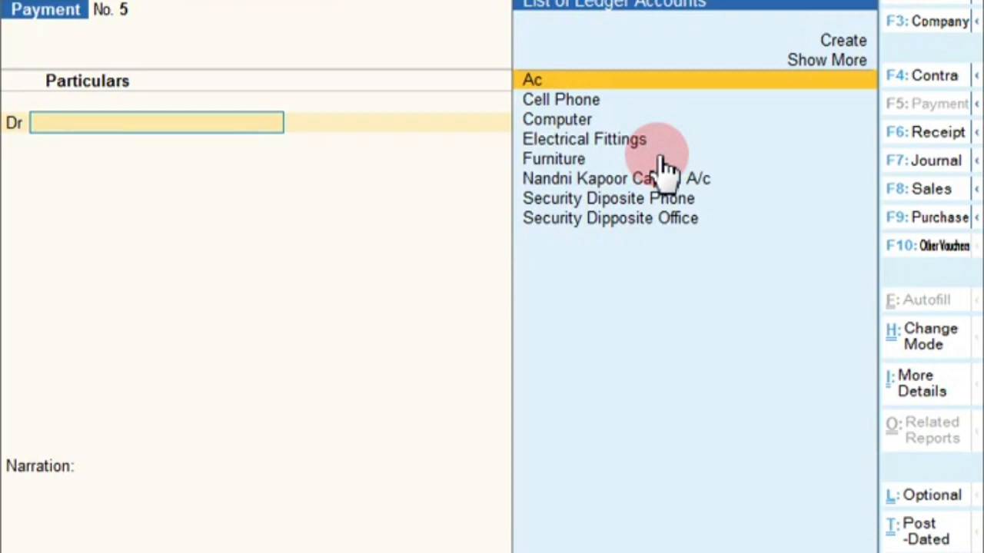
Switch to a Journal and create the Stionery Exp ledger under Indirect Expenses as the debit
{"action": "key", "text": "F7"}
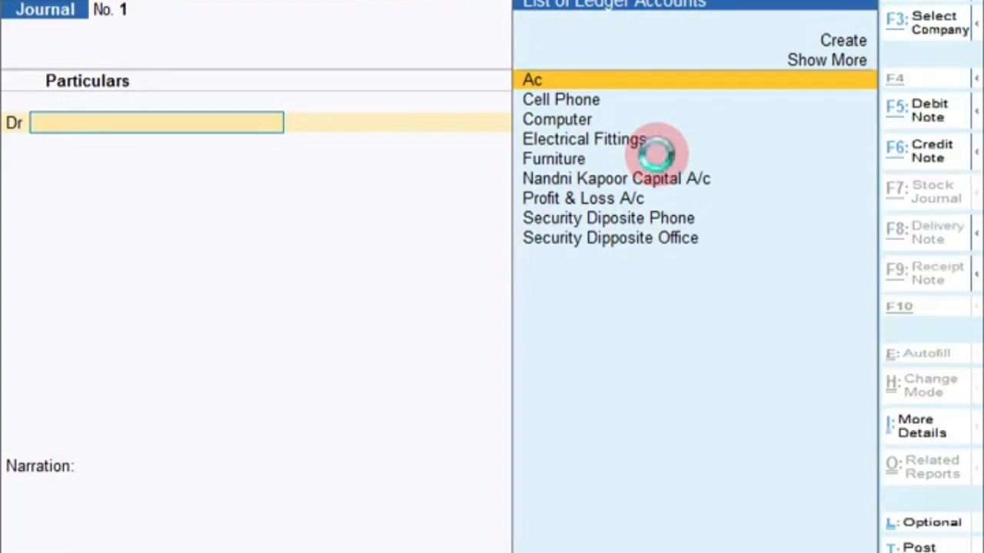
{"action": "key", "text": "alt+c"}
{"action": "type", "text": "St"}
{"action": "type", "text": "ationer"}
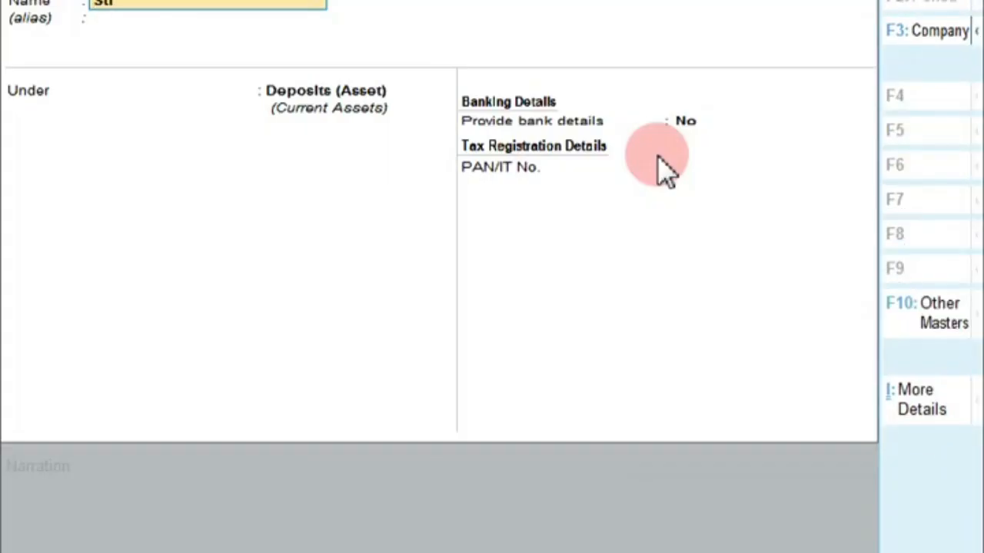
{"action": "type", "text": "Exp"}
{"action": "key", "text": "Return"}
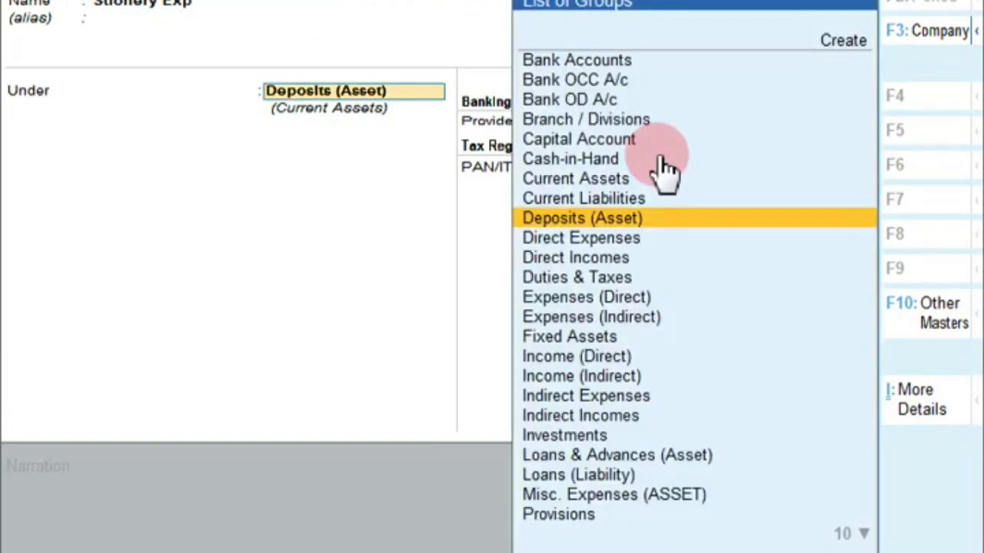
{"action": "key", "text": "BackSpace"}
{"action": "type", "text": "In"}
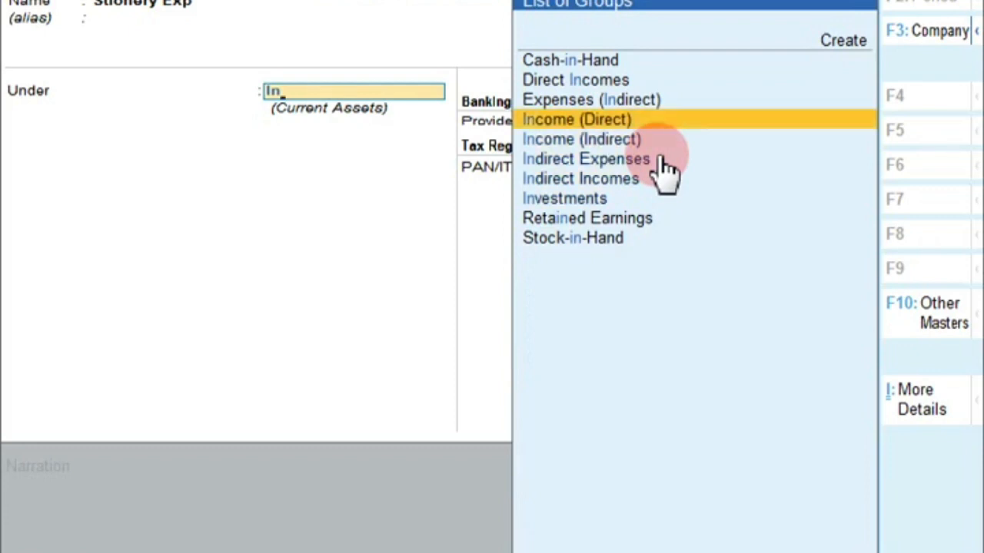
{"action": "key", "text": "Down"}
{"action": "key", "text": "Down"}
{"action": "key", "text": "Return"}
{"action": "key", "text": "Return"}
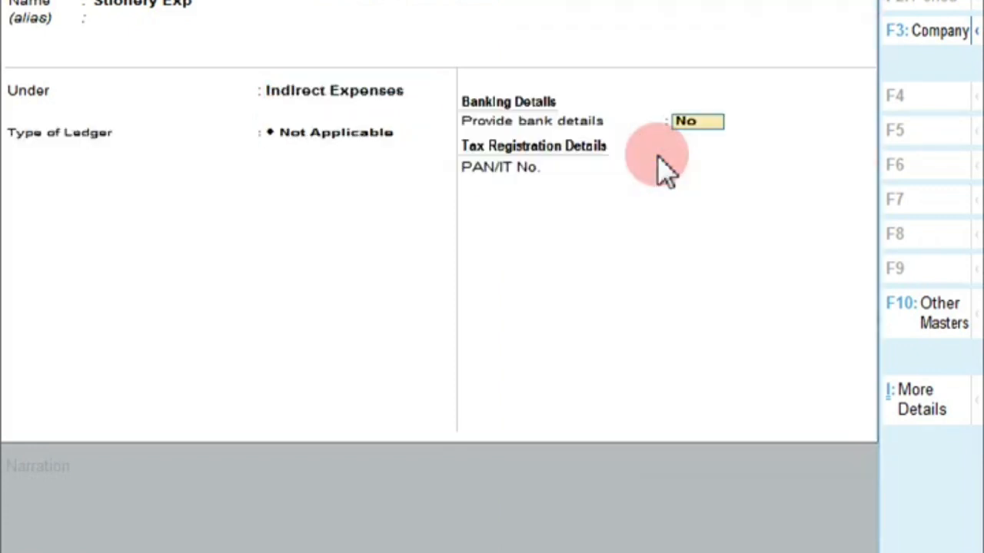
{"action": "key", "text": "Return"}
{"action": "key", "text": "Return"}
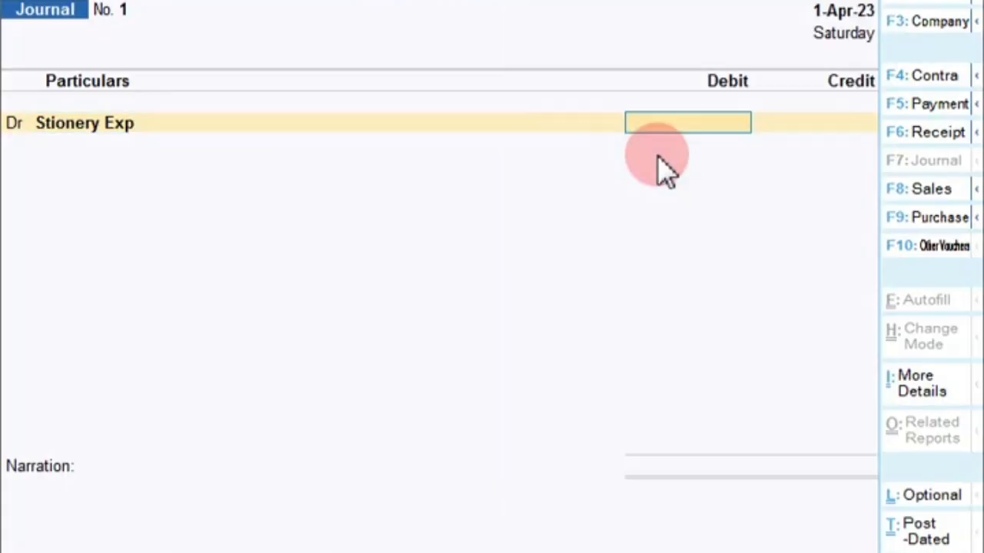
Debit Stionery Exp 12,500 and create the Global House ledger under Sundry Creditors
{"action": "type", "text": "12500"}
{"action": "key", "text": "Return"}
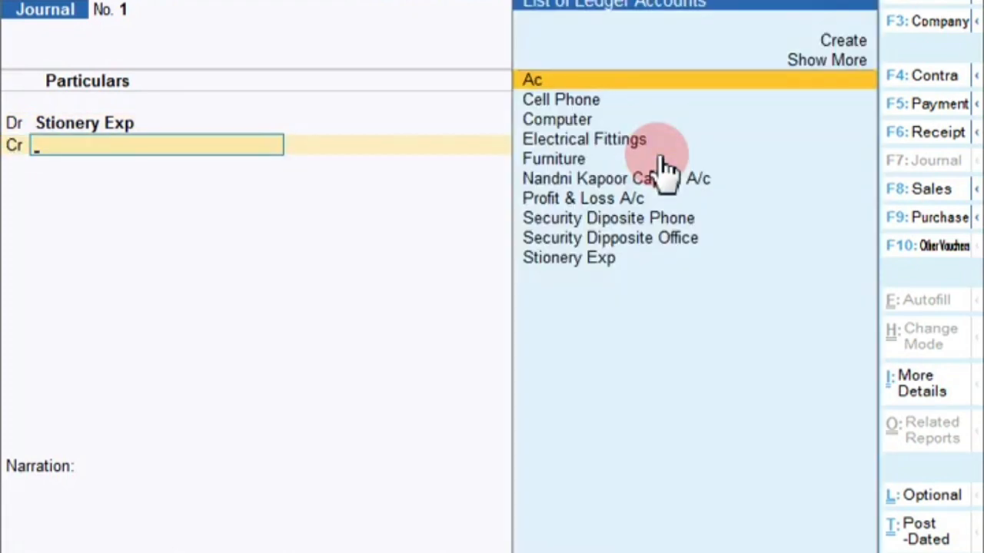
{"action": "key", "text": "alt+c"}
{"action": "type", "text": "G"}
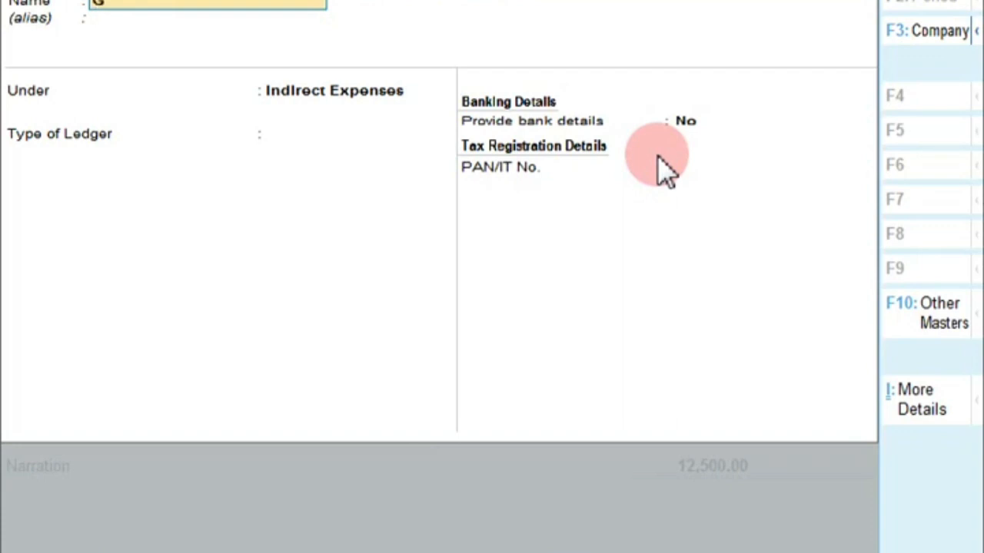
{"action": "type", "text": "lobal House"}
{"action": "key", "text": "Return"}
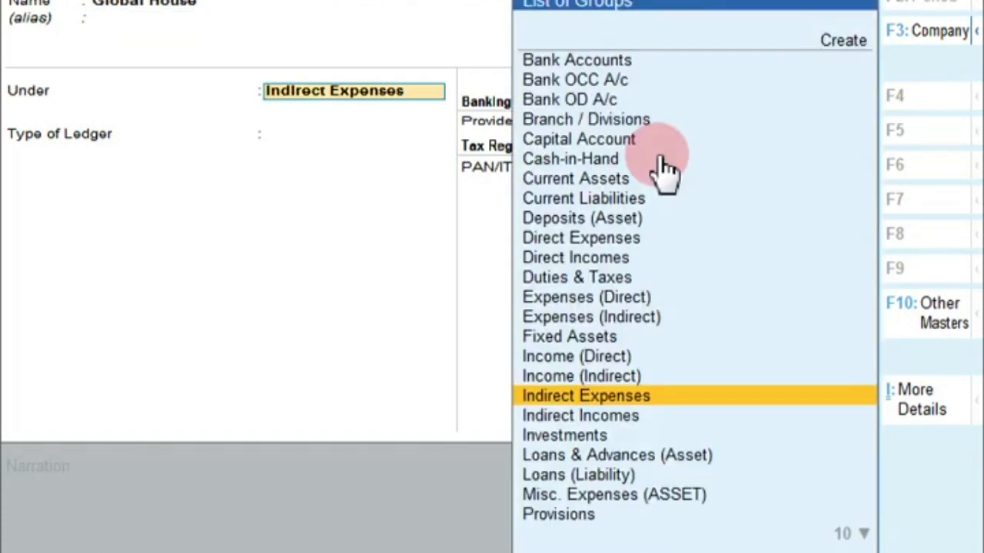
{"action": "type", "text": "S"}
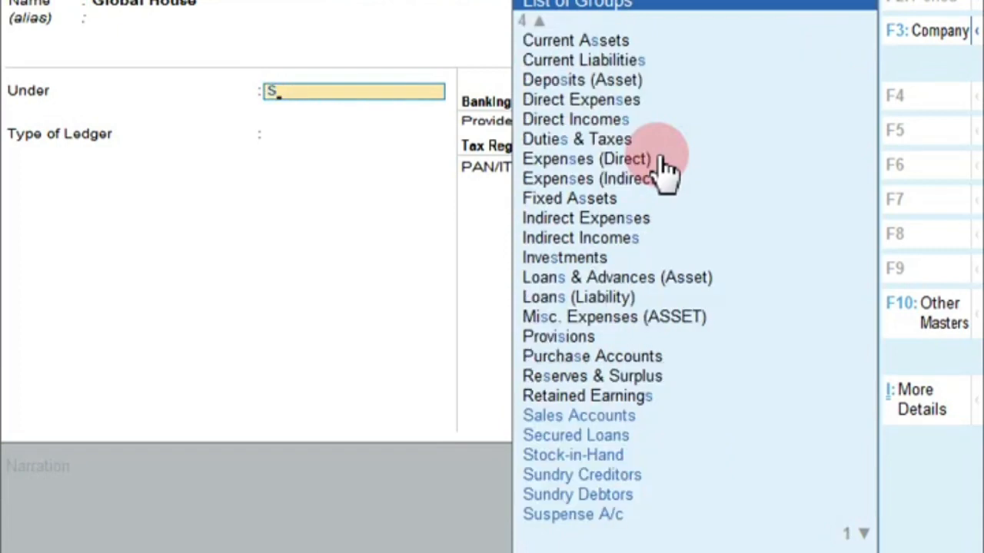
{"action": "key", "text": "Down"}
{"action": "key", "text": "Down"}
{"action": "key", "text": "Down"}
{"action": "key", "text": "Down"}
{"action": "key", "text": "Down"}
{"action": "key", "text": "Up"}
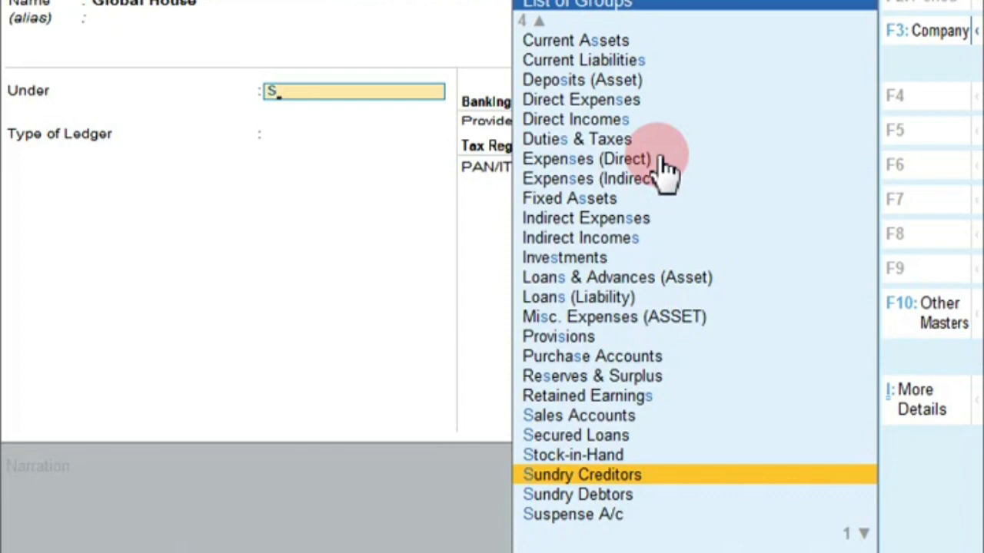
{"action": "key", "text": "Return"}
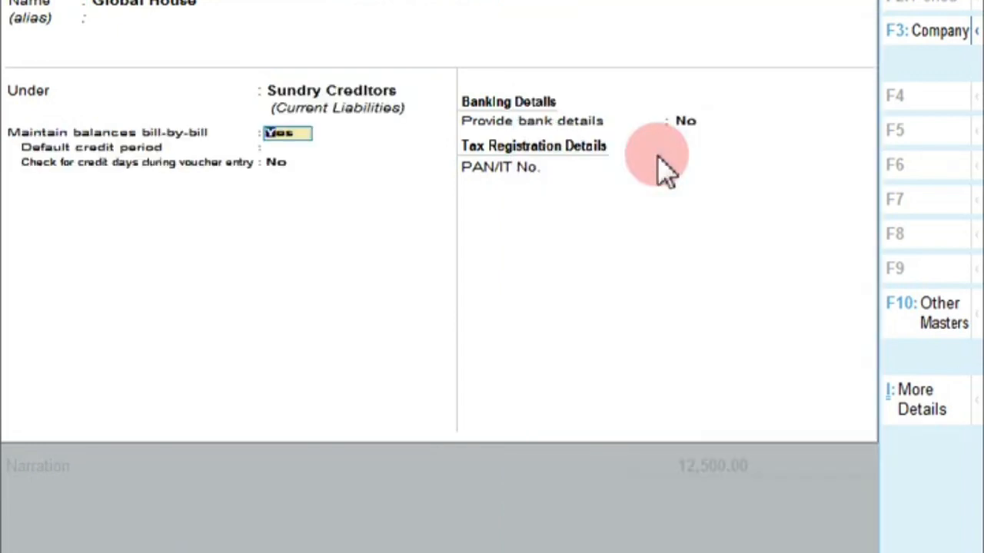
{"action": "key", "text": "Return"}
{"action": "key", "text": "Return"}
{"action": "key", "text": "Return"}
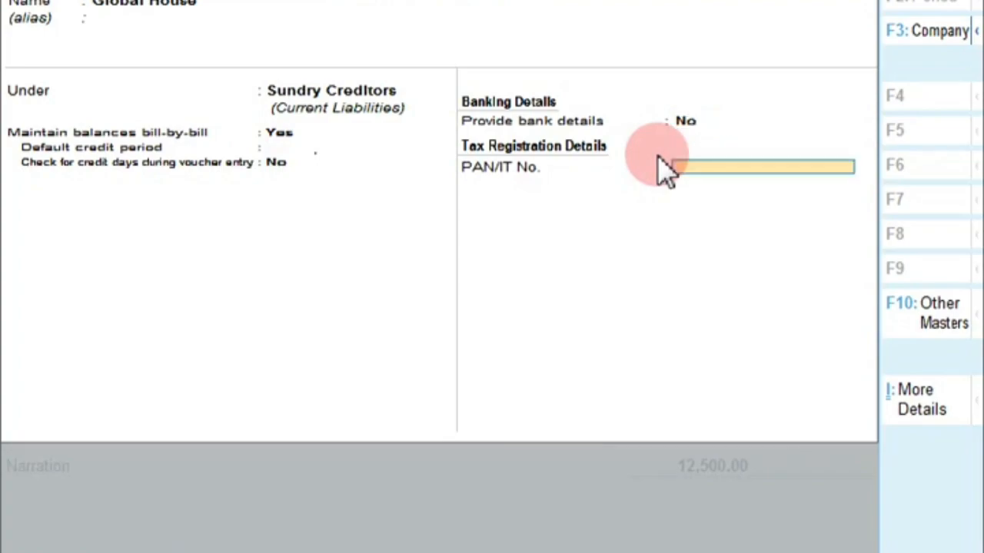
{"action": "key", "text": "Return"}
{"action": "key", "text": "Return"}
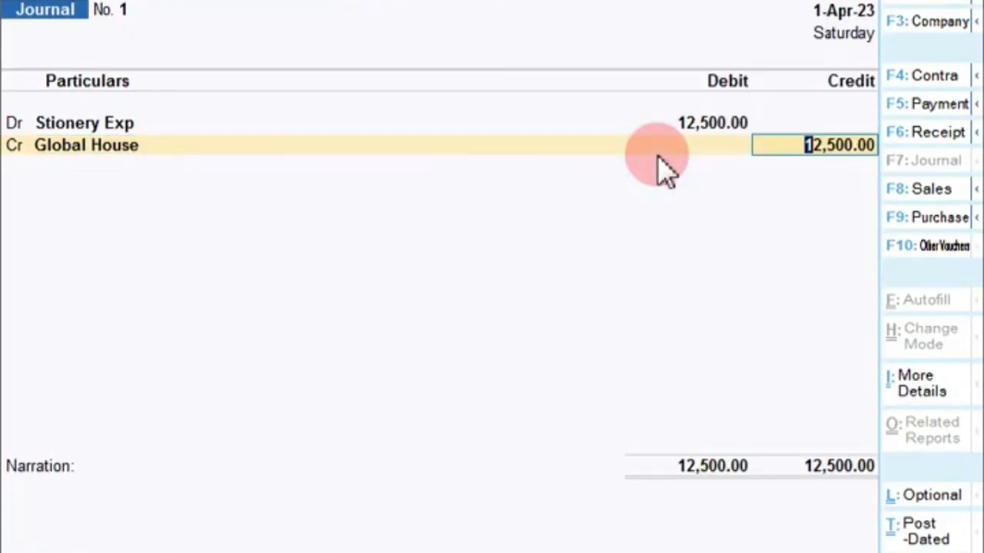
Credit Global House 12,500 with an On Account bill reference
{"action": "key", "text": "Return"}
{"action": "key", "text": "Down"}
{"action": "key", "text": "Down"}
{"action": "key", "text": "Return"}
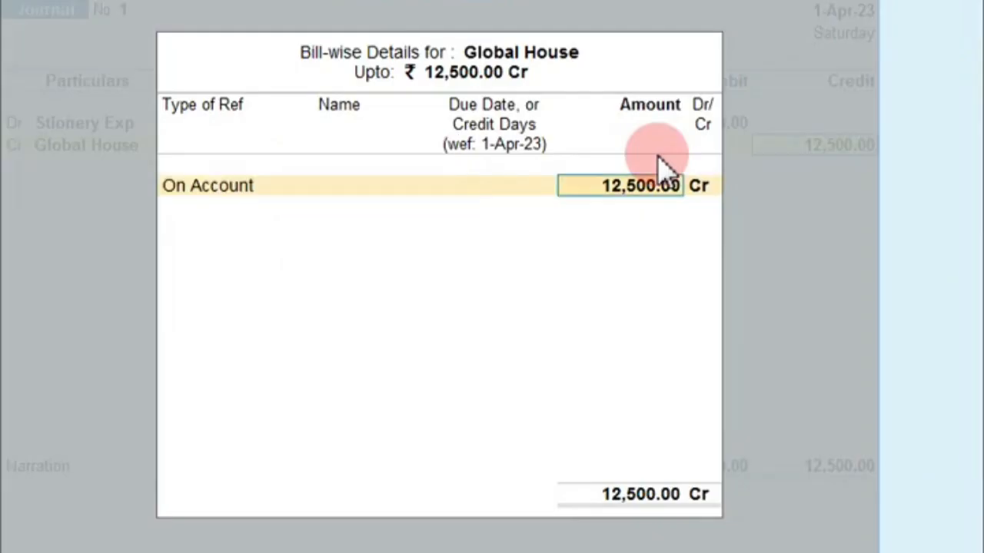
{"action": "key", "text": "Return"}
{"action": "key", "text": "Return"}
{"action": "key", "text": "Return"}
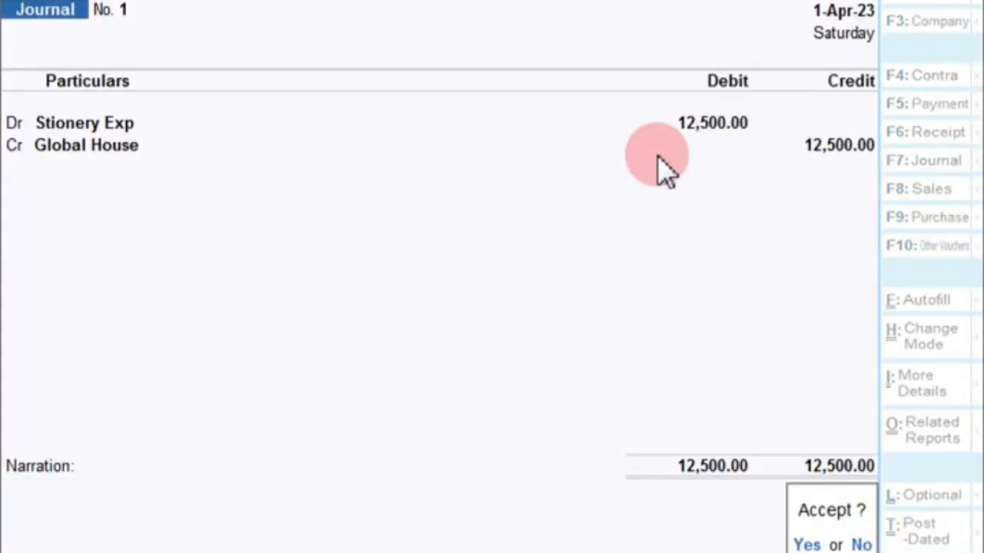
{"action": "key", "text": "Return"}
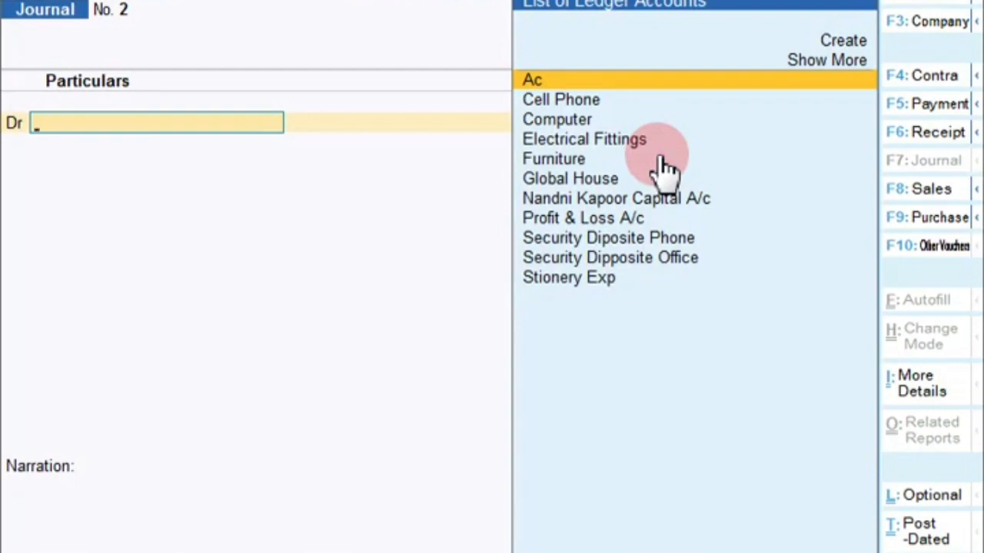
Leave the blank journal for the Gateway and start creating a new Group
{"action": "key", "text": "Escape"}
{"action": "key", "text": "Return"}
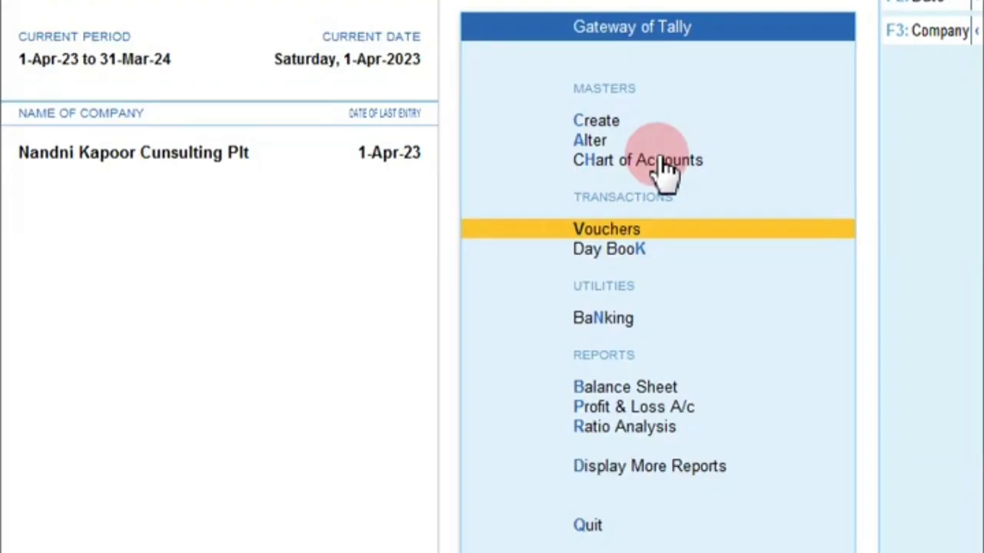
{"action": "key", "text": "Up"}
{"action": "key", "text": "Up"}
{"action": "key", "text": "Return"}
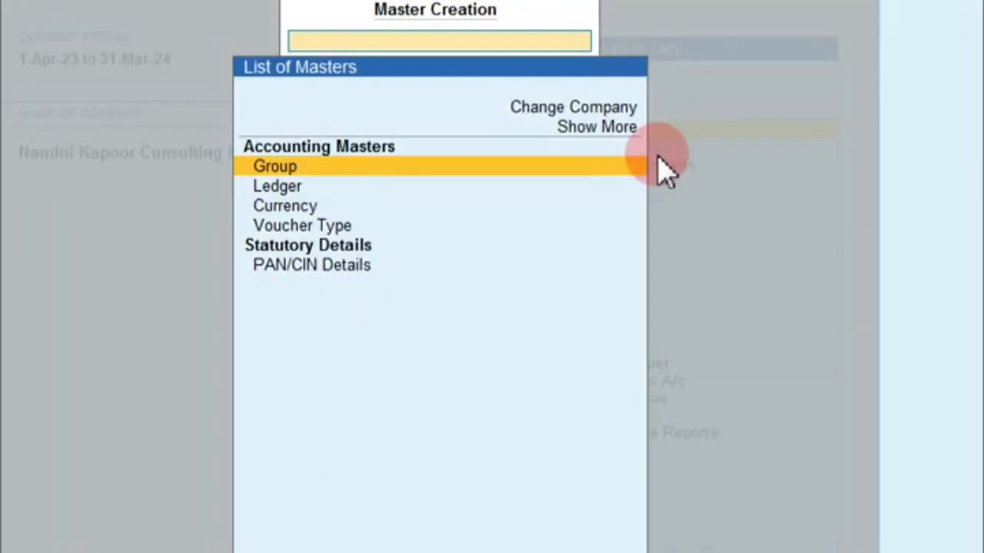
{"action": "key", "text": "Down"}
{"action": "key", "text": "Return"}
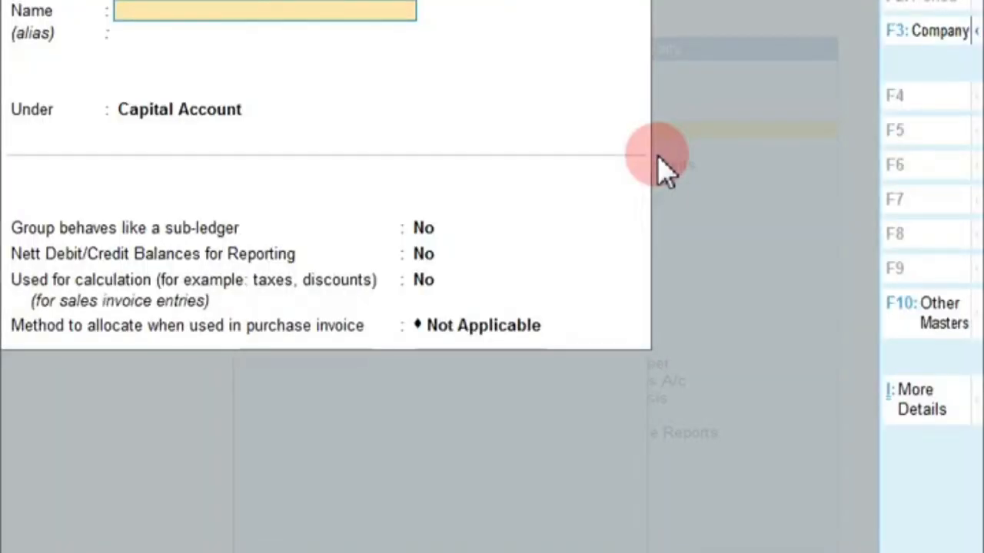
Save the group Advance From Cutomers under Current Liabilities and return to the Gateway
{"action": "type", "text": "Advance Fro"}
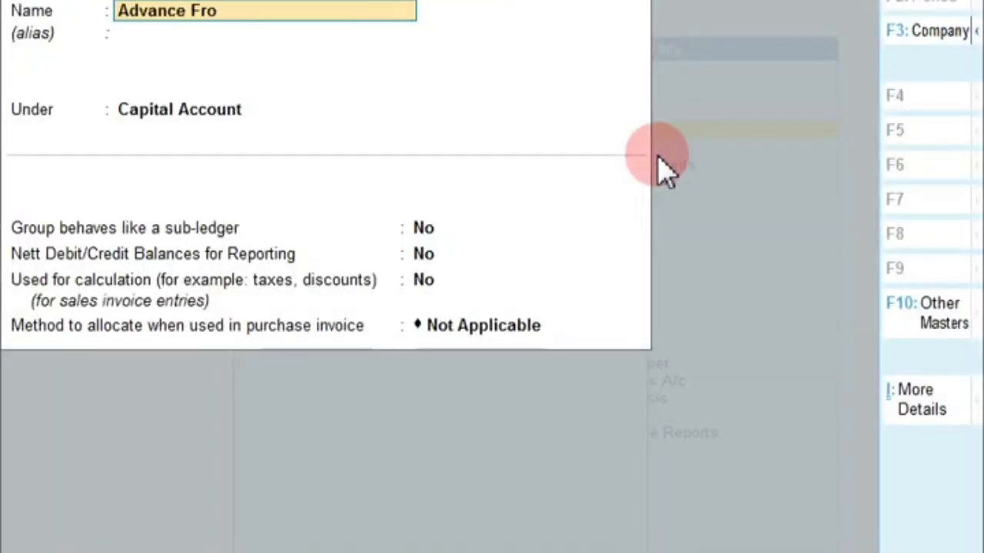
{"action": "type", "text": "m Cut"}
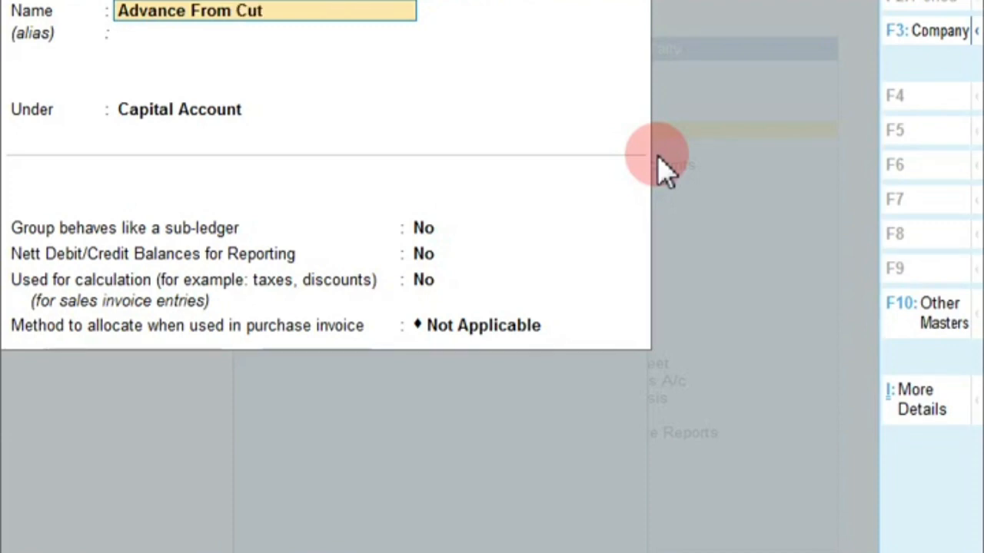
{"action": "type", "text": "omers"}
{"action": "key", "text": "Return"}
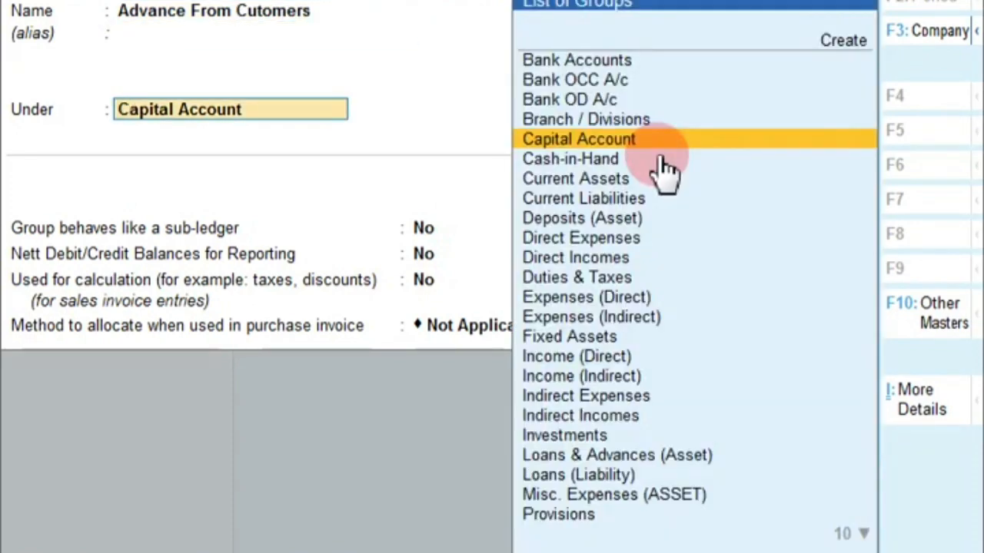
{"action": "key", "text": "Down"}
{"action": "key", "text": "Down"}
{"action": "key", "text": "Down"}
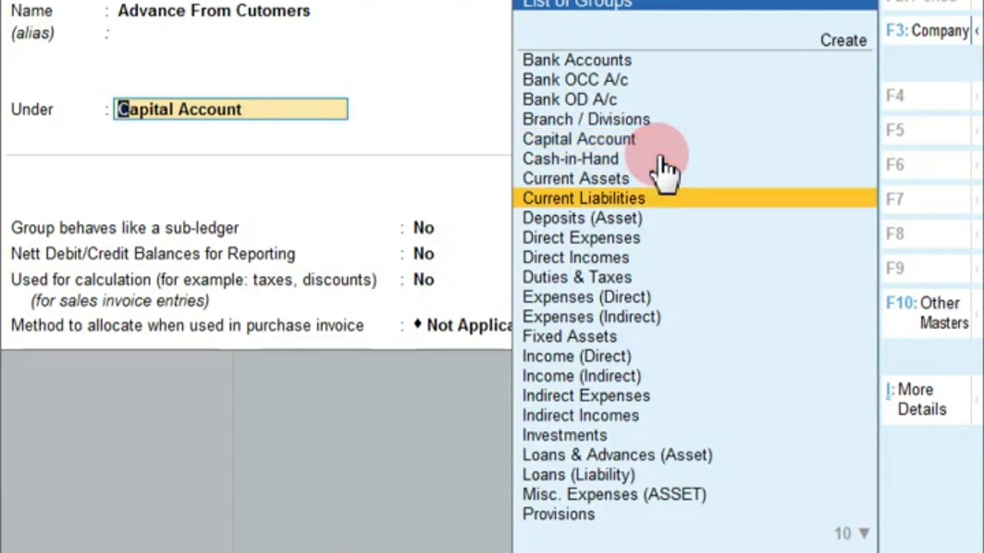
{"action": "key", "text": "Return"}
{"action": "key", "text": "Return"}
{"action": "key", "text": "Return"}
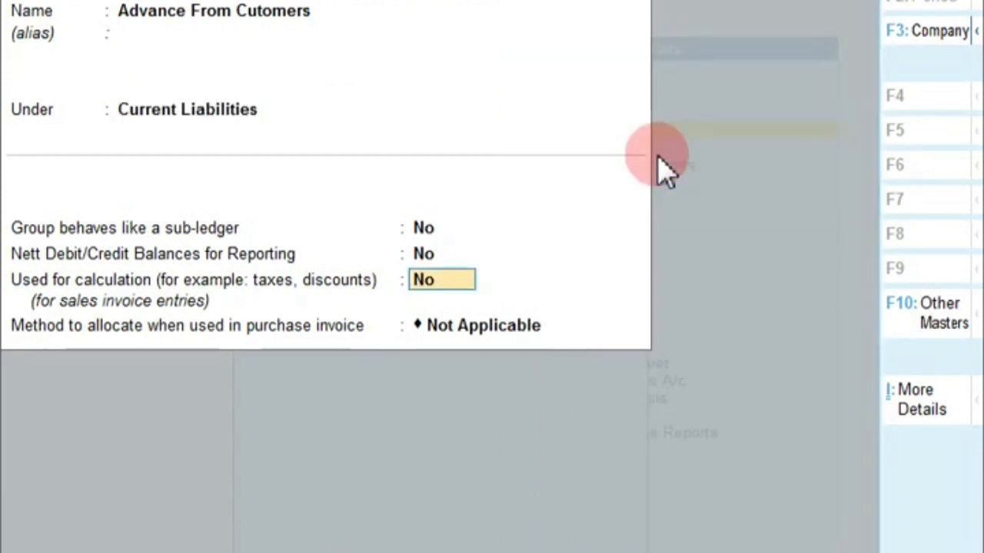
{"action": "key", "text": "Return"}
{"action": "key", "text": "Return"}
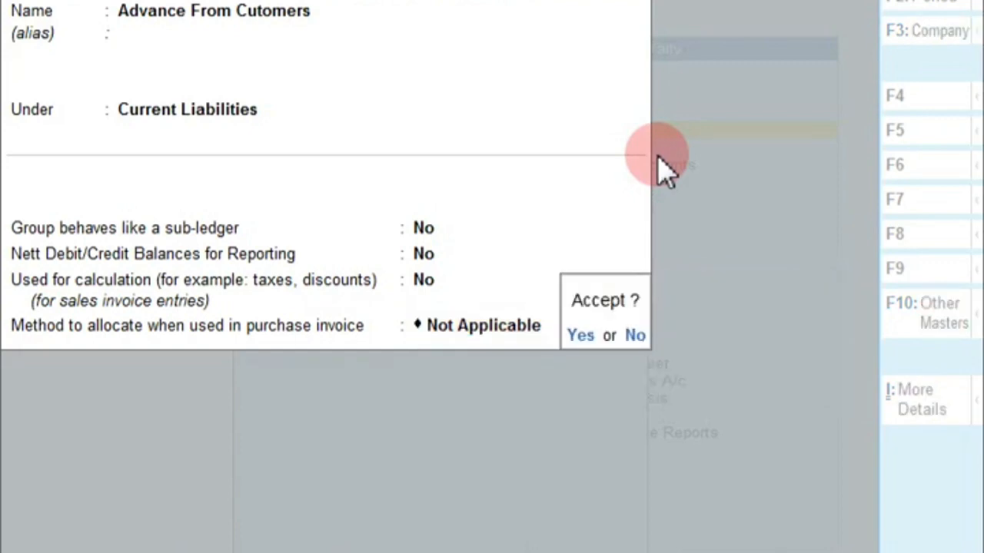
{"action": "key", "text": "Return"}
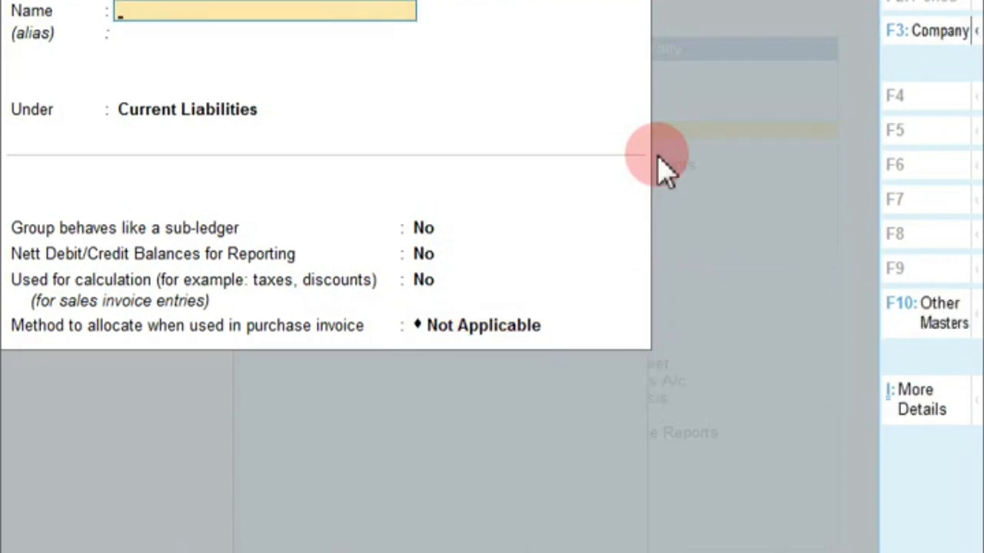
{"action": "key", "text": "Escape"}
{"action": "key", "text": "Escape"}
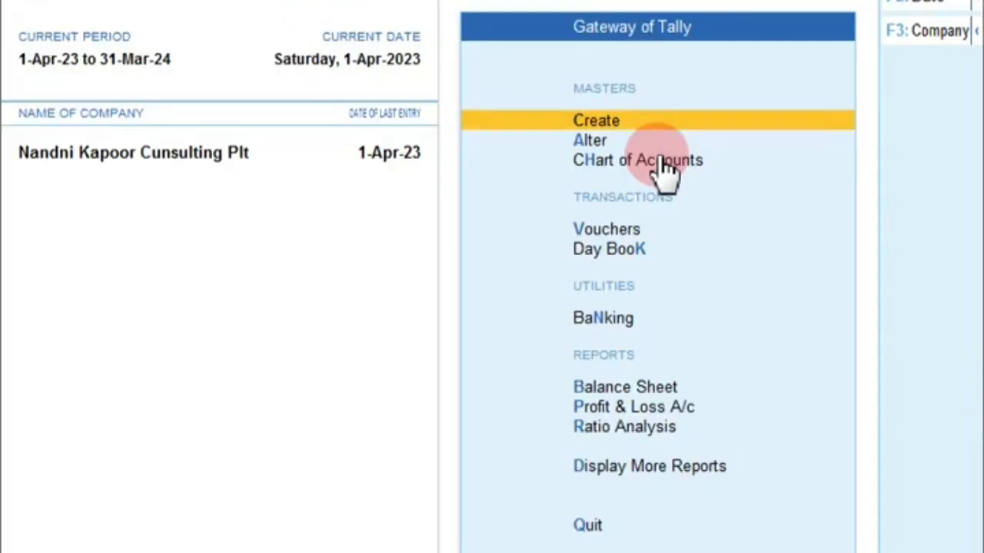
Navigate from the Gateway into voucher entry on a new Journal debit line
{"action": "key", "text": "Down"}
{"action": "key", "text": "Up"}
{"action": "key", "text": "Return"}
{"action": "key", "text": "Down"}
{"action": "key", "text": "Escape"}
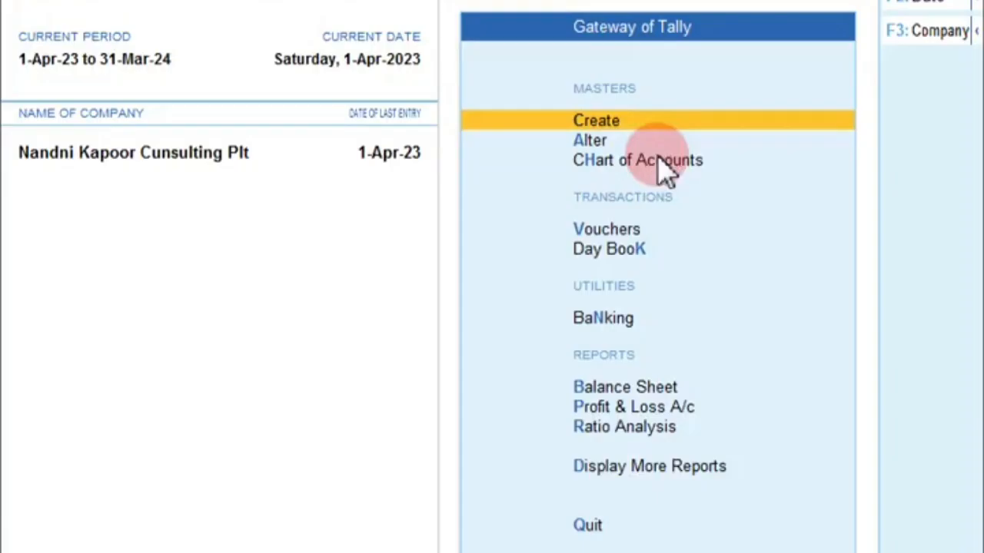
{"action": "key", "text": "Escape"}
{"action": "key", "text": "n"}
{"action": "key", "text": "Down"}
{"action": "key", "text": "Down"}
{"action": "key", "text": "Down"}
{"action": "key", "text": "Down"}
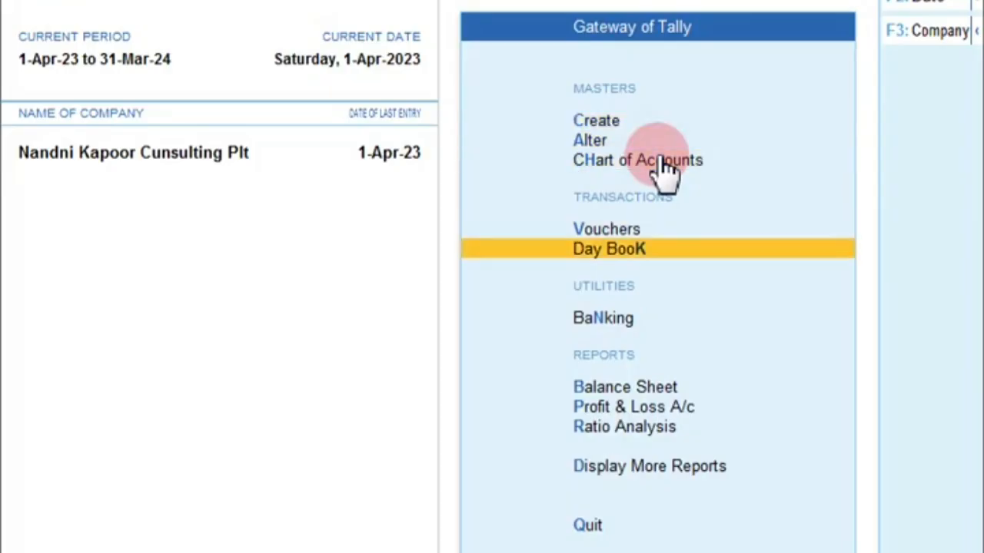
{"action": "key", "text": "Up"}
{"action": "key", "text": "Return"}
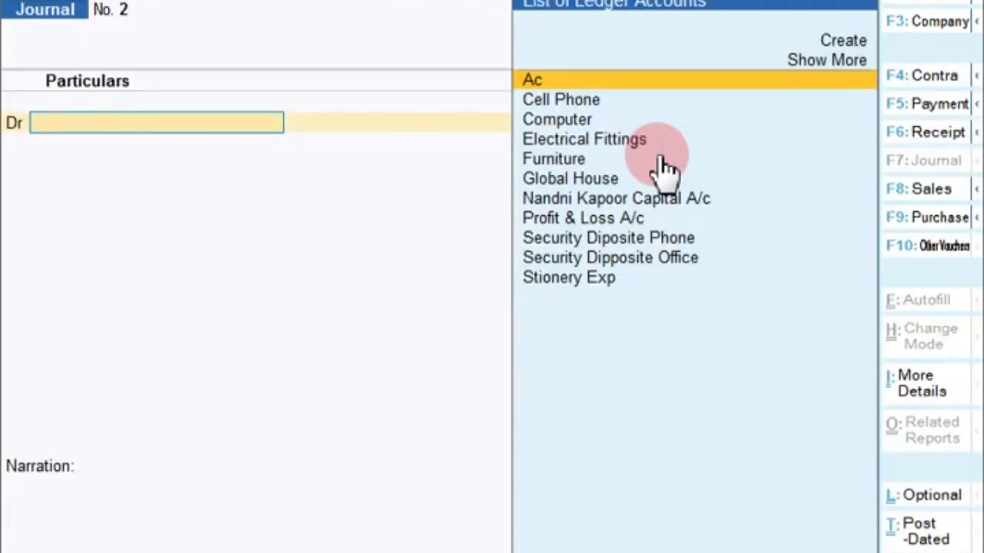
{"action": "type", "text": "d"}
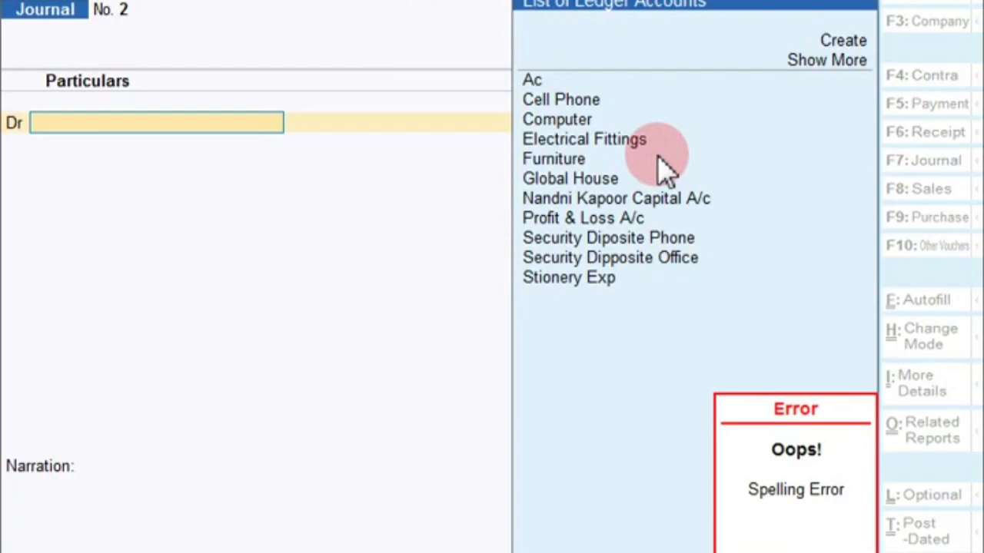
Create the Advance Cunsulting Rev ledger under Advance From Cutomers and debit it 25,000
{"action": "key", "text": "alt+c"}
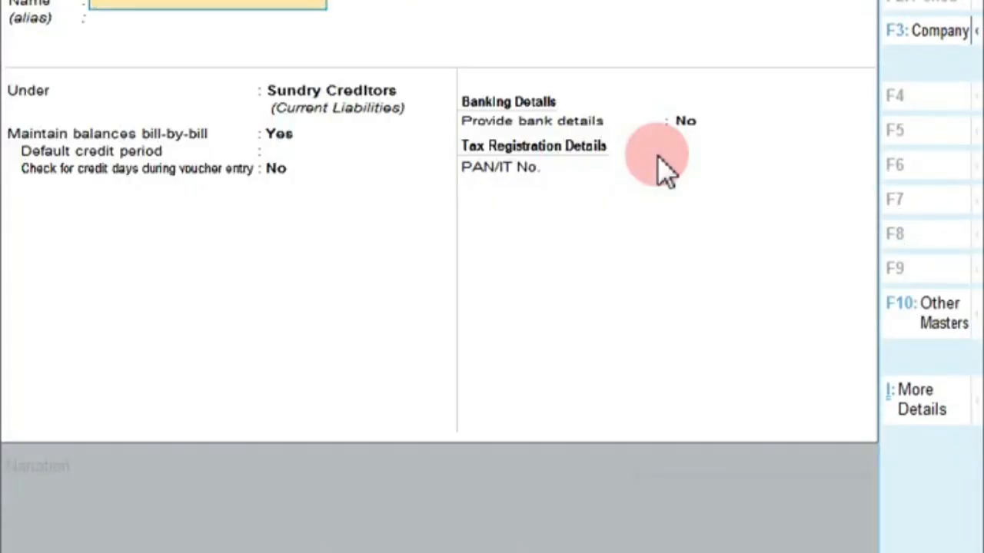
{"action": "type", "text": "A"}
{"action": "type", "text": "dvance c"}
{"action": "type", "text": "onsulti"}
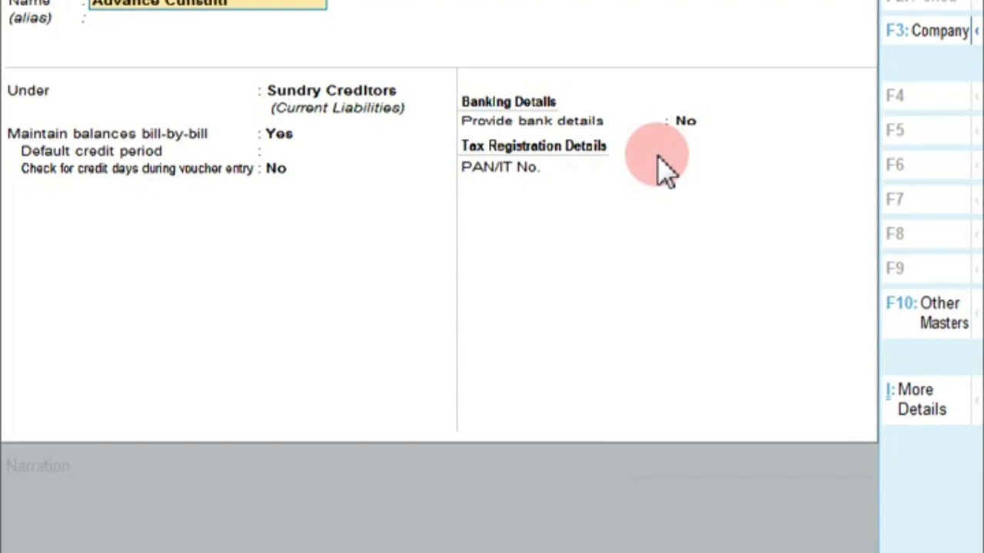
{"action": "type", "text": "ng Rev"}
{"action": "key", "text": "Return"}
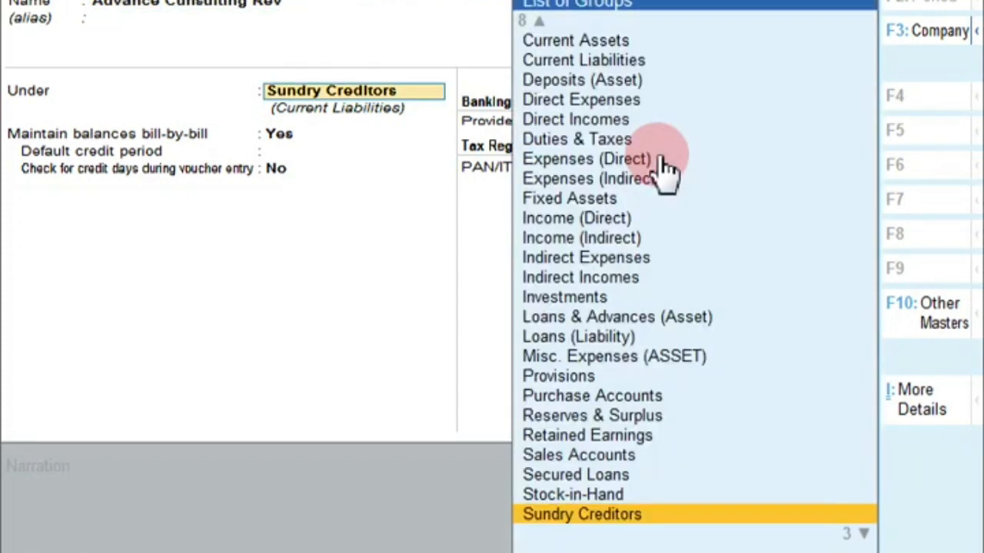
{"action": "type", "text": "G"}
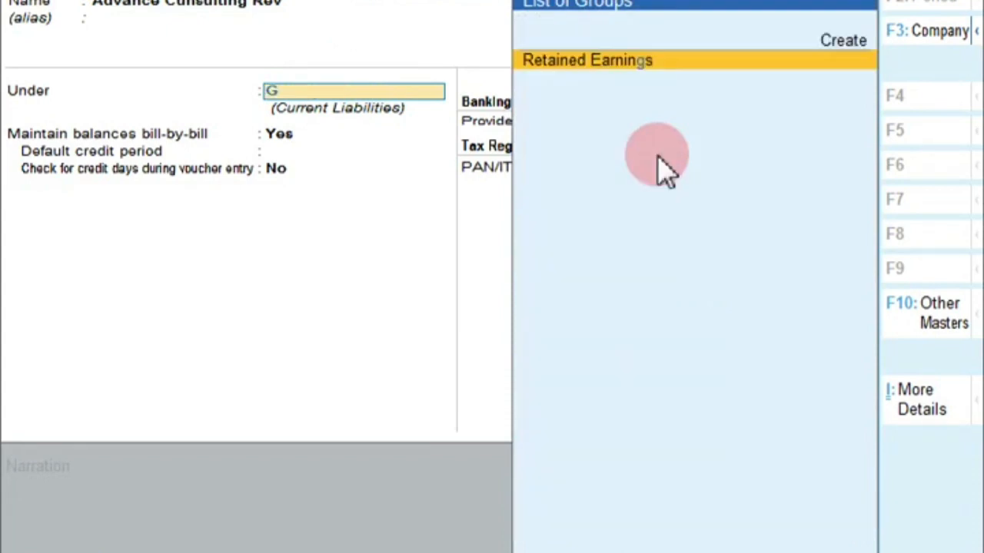
{"action": "key", "text": "BackSpace"}
{"action": "type", "text": "A"}
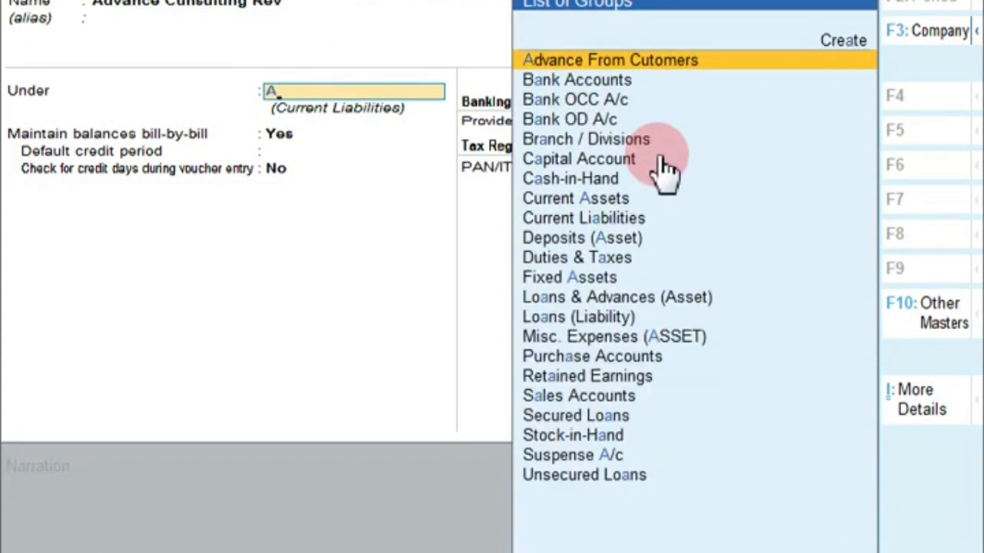
{"action": "key", "text": "Return"}
{"action": "key", "text": "Return"}
{"action": "key", "text": "Return"}
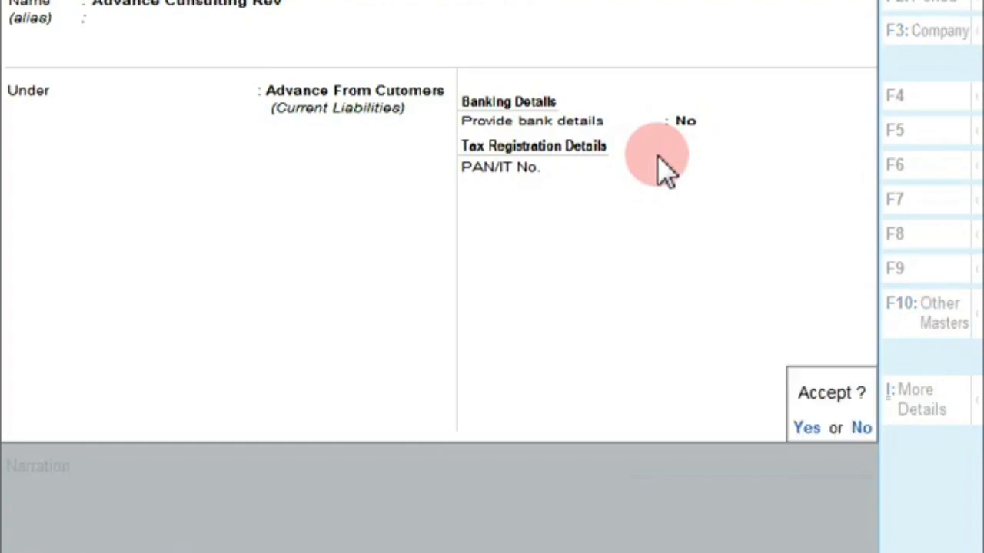
{"action": "key", "text": "Return"}
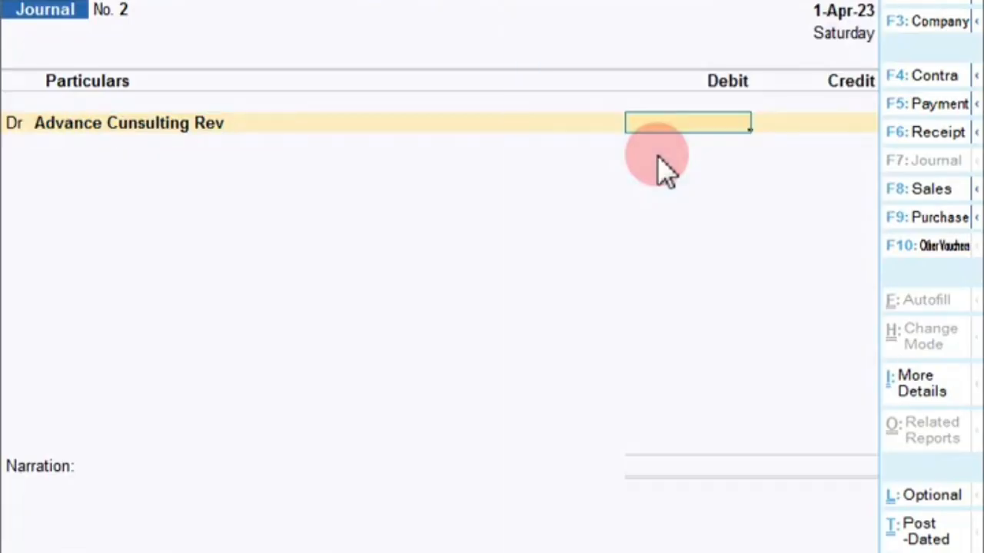
{"action": "type", "text": "25000"}
{"action": "key", "text": "Return"}
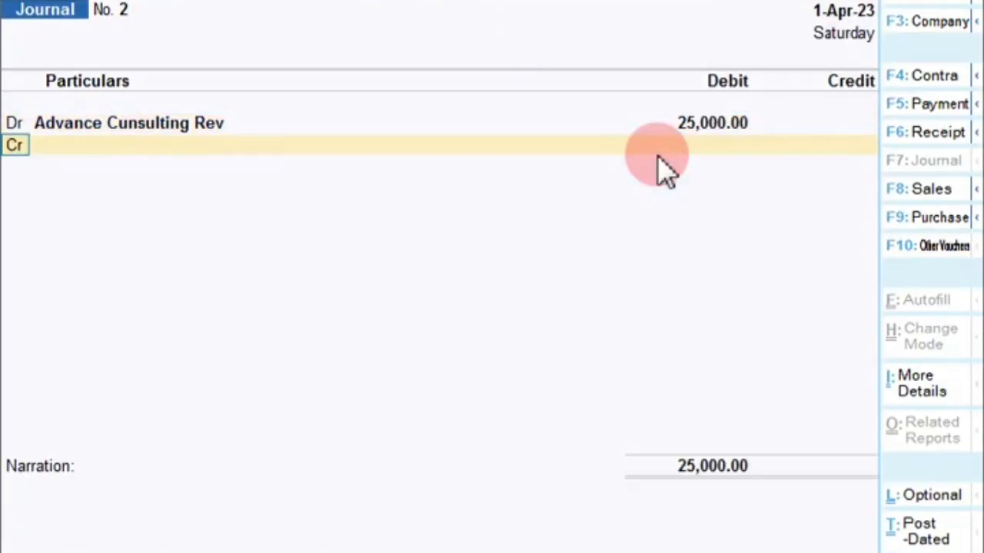
{"action": "key", "text": "Return"}
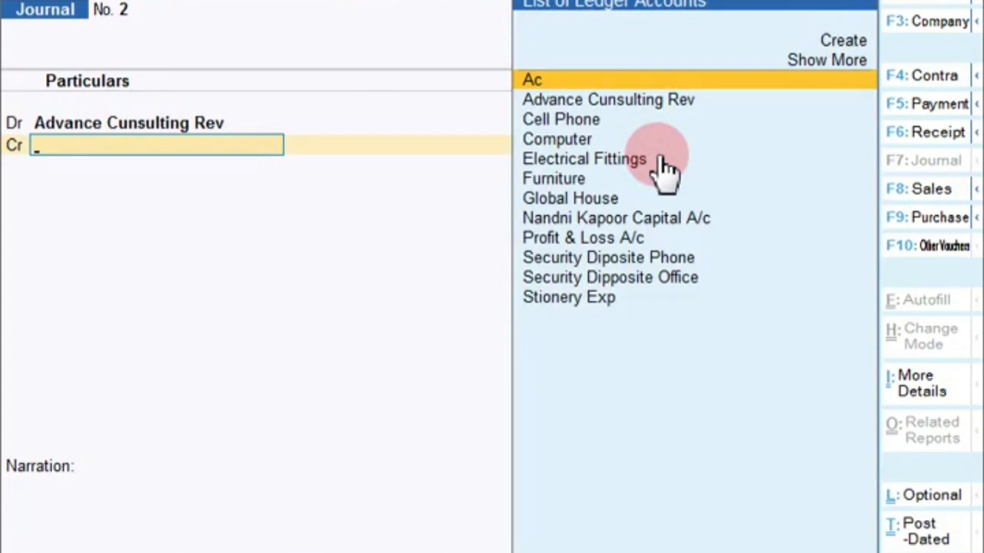
Convert to Receipt No. 2: credit Advance Cunsulting Rev 25,000, debit Hdfc Bank with cheque 1215454
{"action": "key", "text": "F6"}
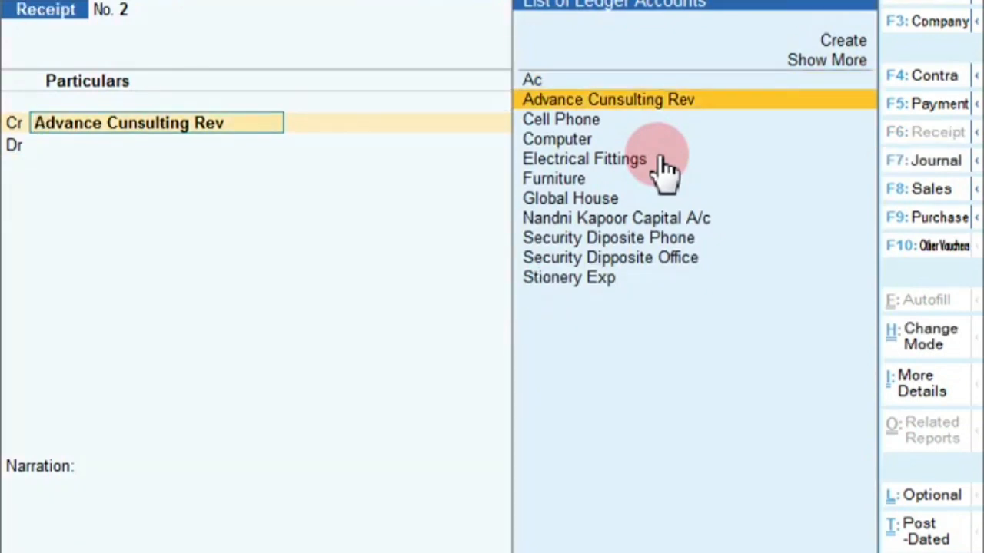
{"action": "key", "text": "Return"}
{"action": "type", "text": "25000"}
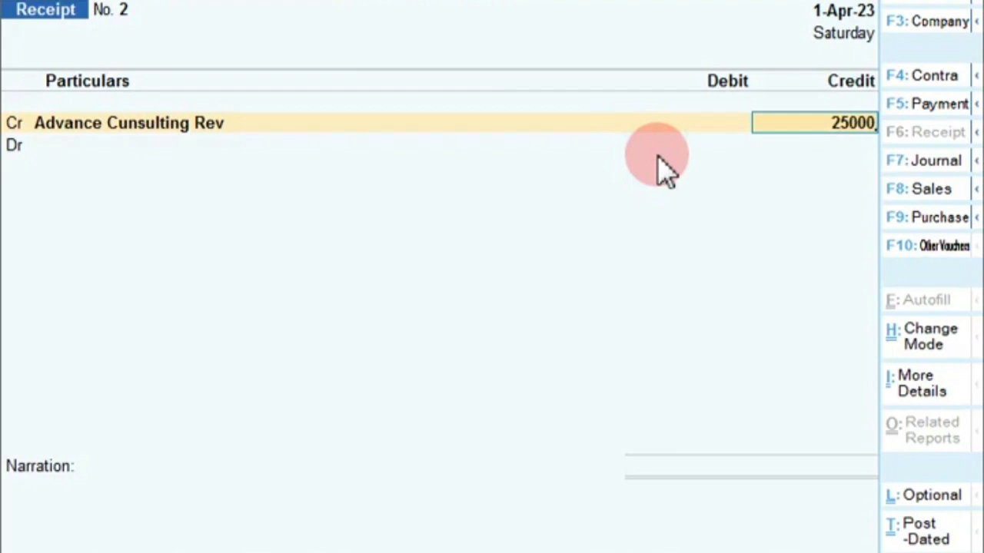
{"action": "key", "text": "Return"}
{"action": "key", "text": "Return"}
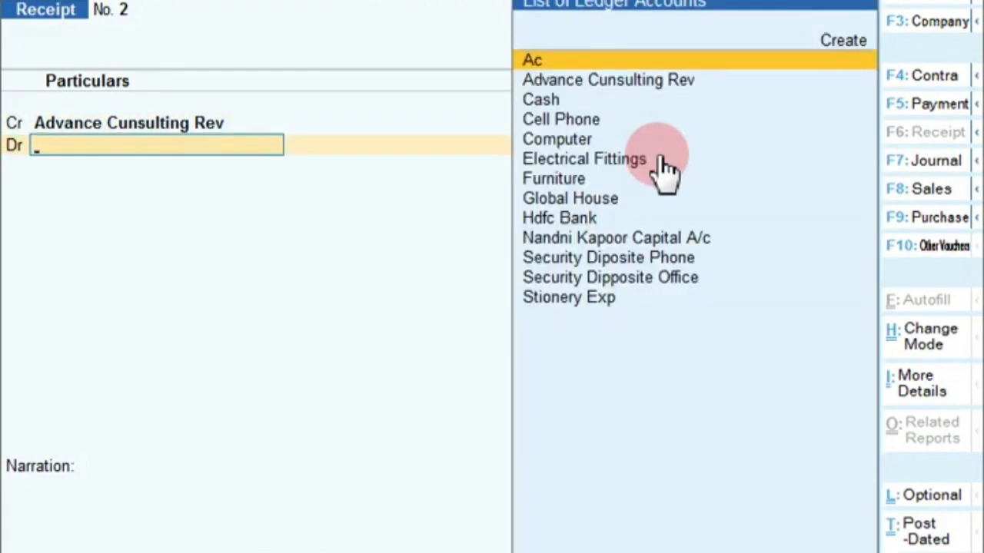
{"action": "type", "text": "H"}
{"action": "key", "text": "Return"}
{"action": "key", "text": "Return"}
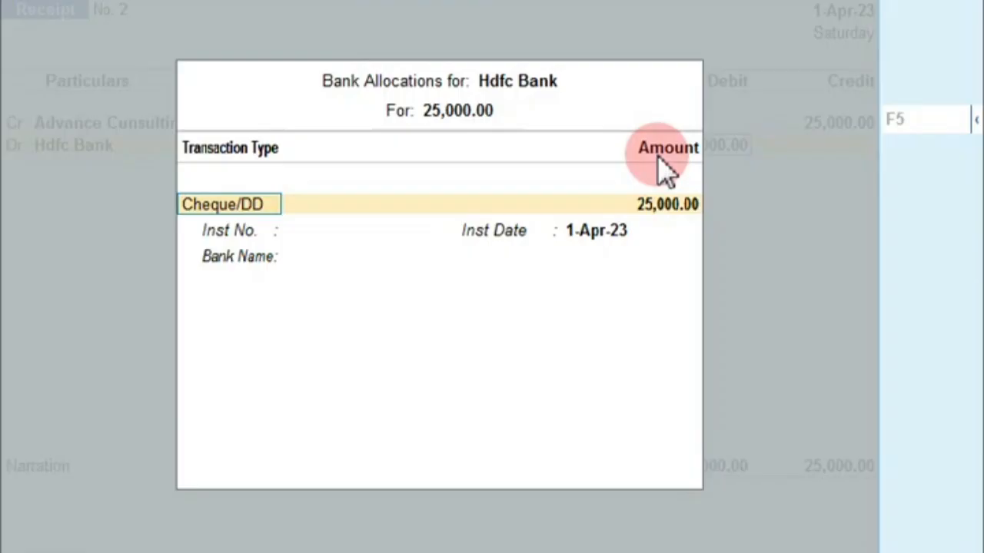
{"action": "key", "text": "Return"}
{"action": "type", "text": "1215454"}
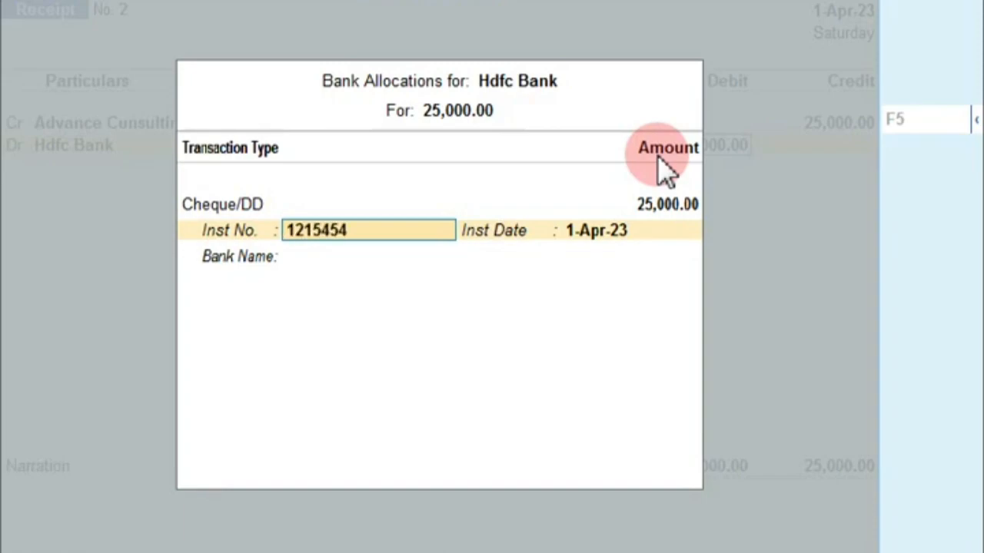
{"action": "key", "text": "Return"}
{"action": "key", "text": "Return"}
{"action": "key", "text": "Return"}
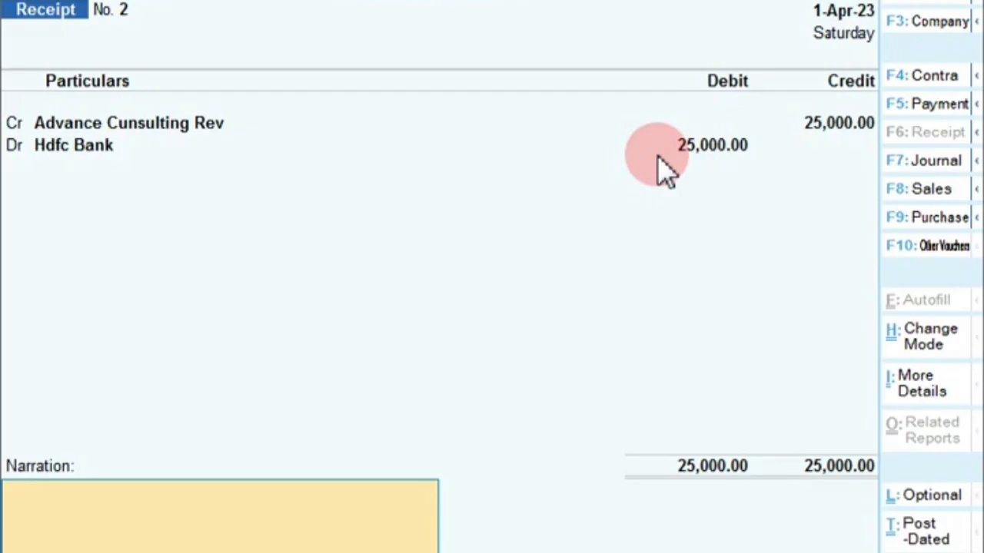
{"action": "key", "text": "Return"}
{"action": "key", "text": "Return"}
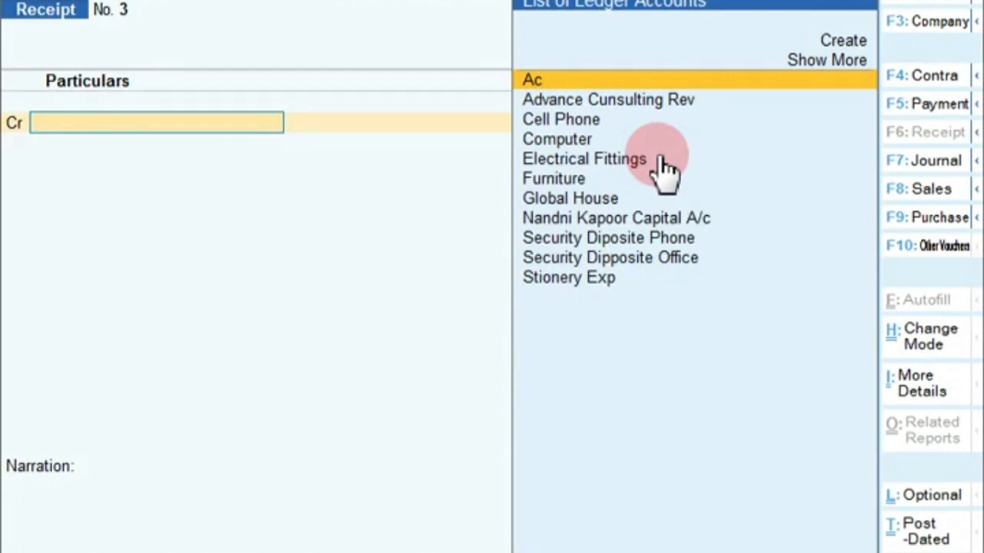
Record Contra No. 2 moving 50,000.00 from Cash into Hdfc Bank as 25 notes of 2000
{"action": "key", "text": "F4"}
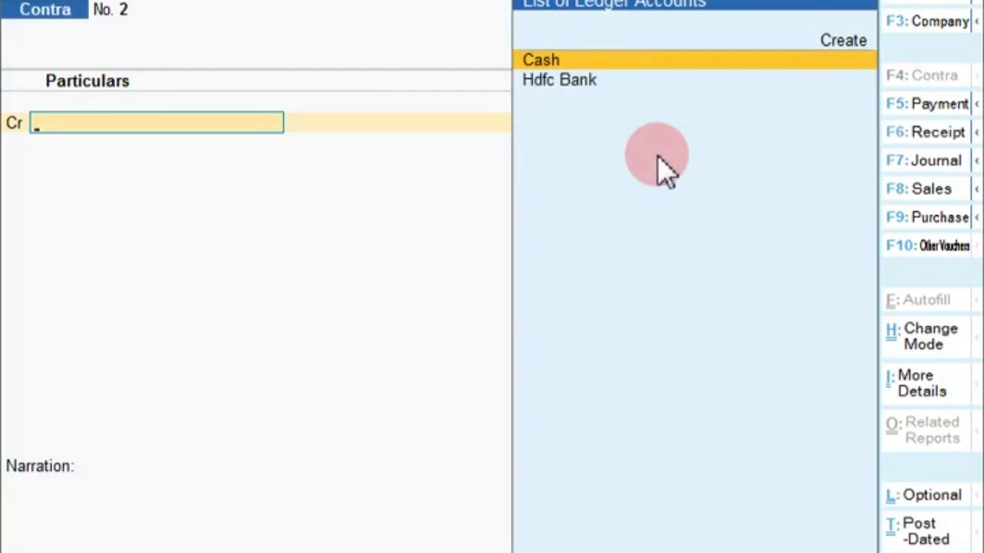
{"action": "key", "text": "Return"}
{"action": "type", "text": "5000"}
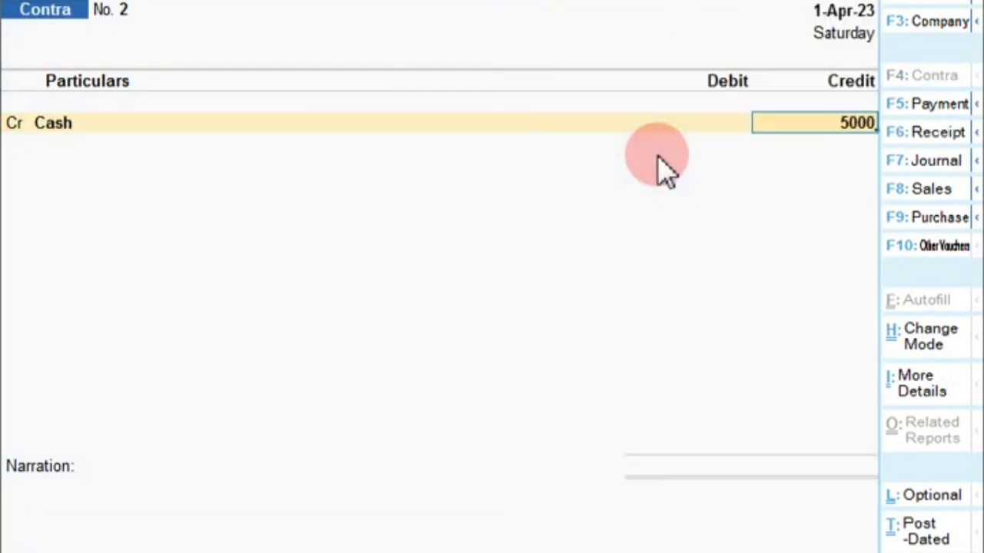
{"action": "type", "text": "0"}
{"action": "key", "text": "Return"}
{"action": "key", "text": "Return"}
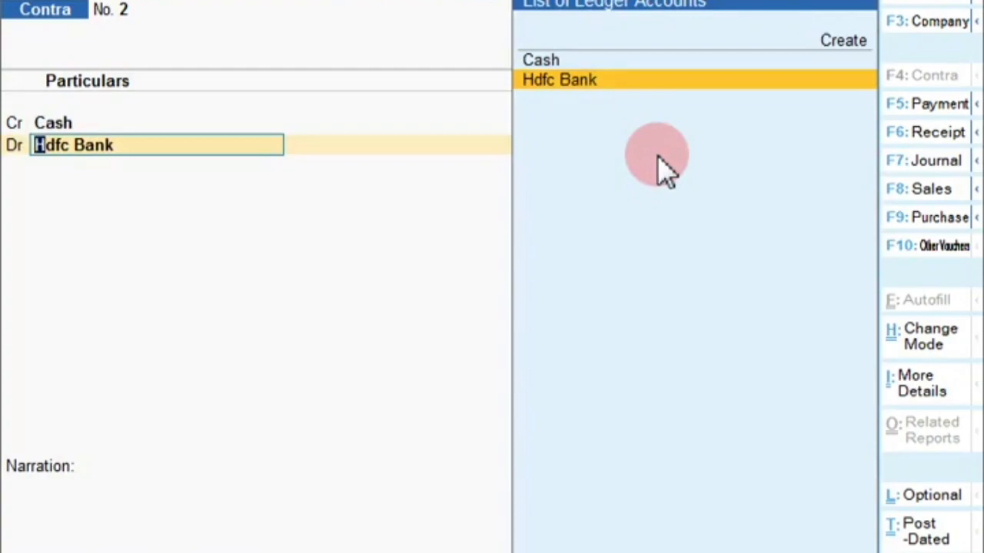
{"action": "key", "text": "Return"}
{"action": "key", "text": "Return"}
{"action": "key", "text": "Return"}
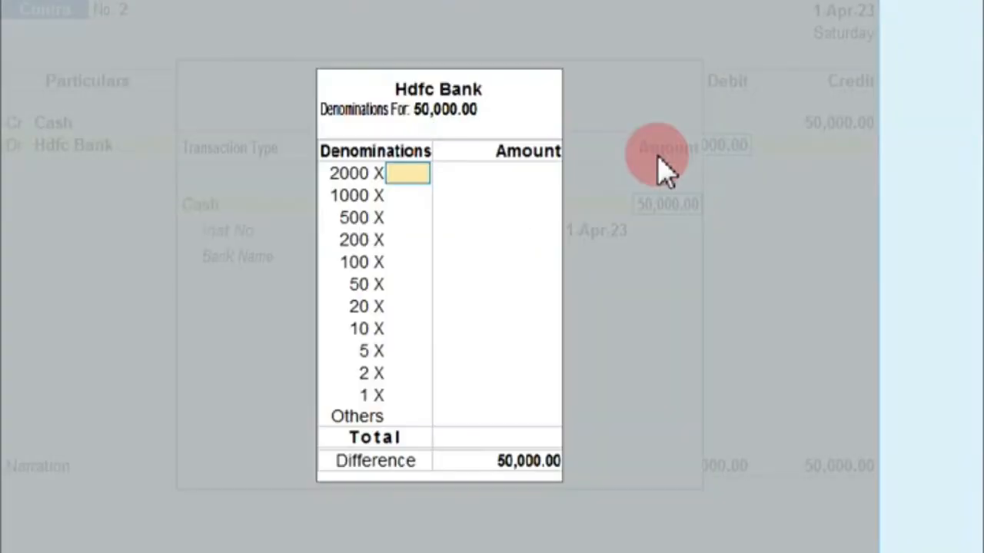
{"action": "type", "text": "25"}
{"action": "key", "text": "Return"}
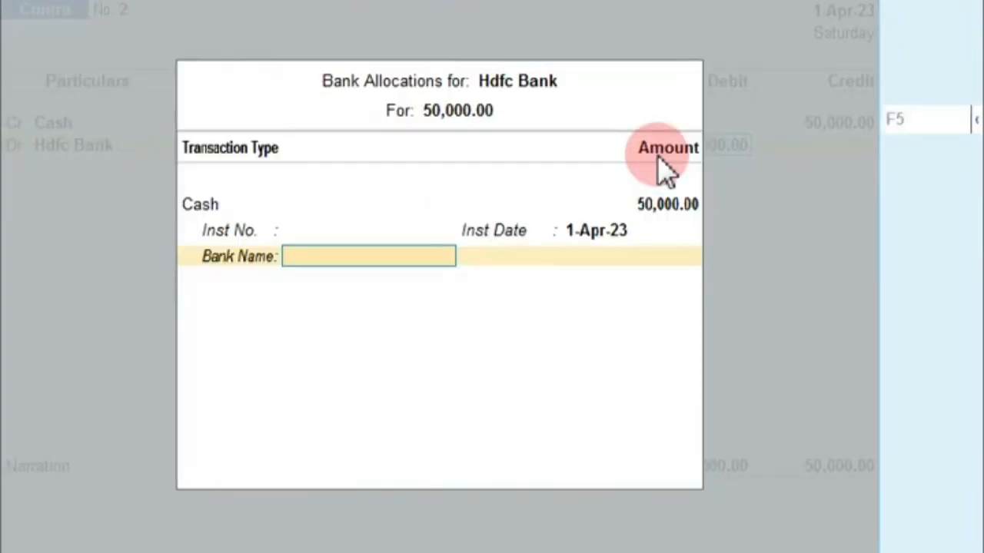
{"action": "key", "text": "Return"}
{"action": "key", "text": "Return"}
{"action": "key", "text": "Return"}
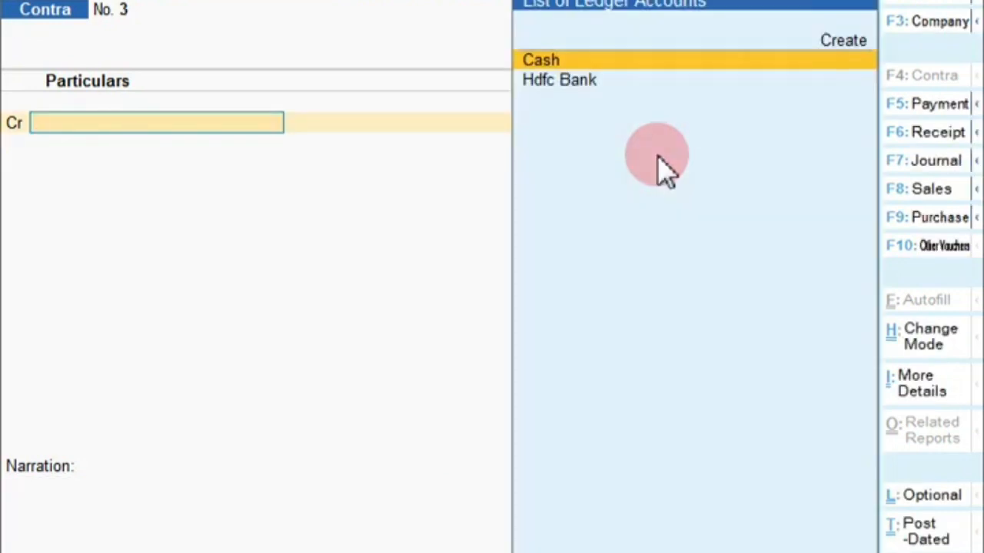
{"action": "key", "text": "F7"}
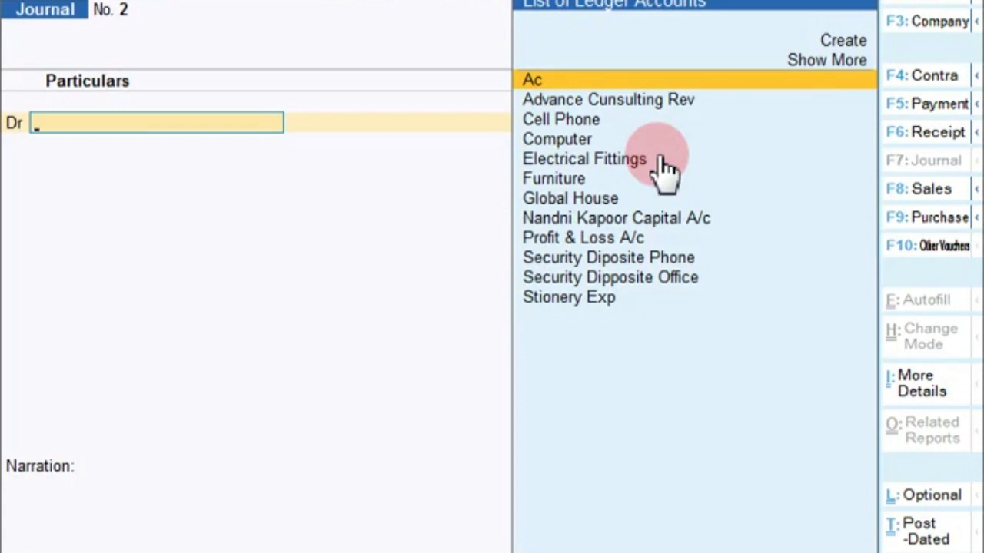
Debit Stionery Exp 6,000.00 on the Journal voucher
{"action": "type", "text": "S"}
{"action": "key", "text": "Down"}
{"action": "key", "text": "Down"}
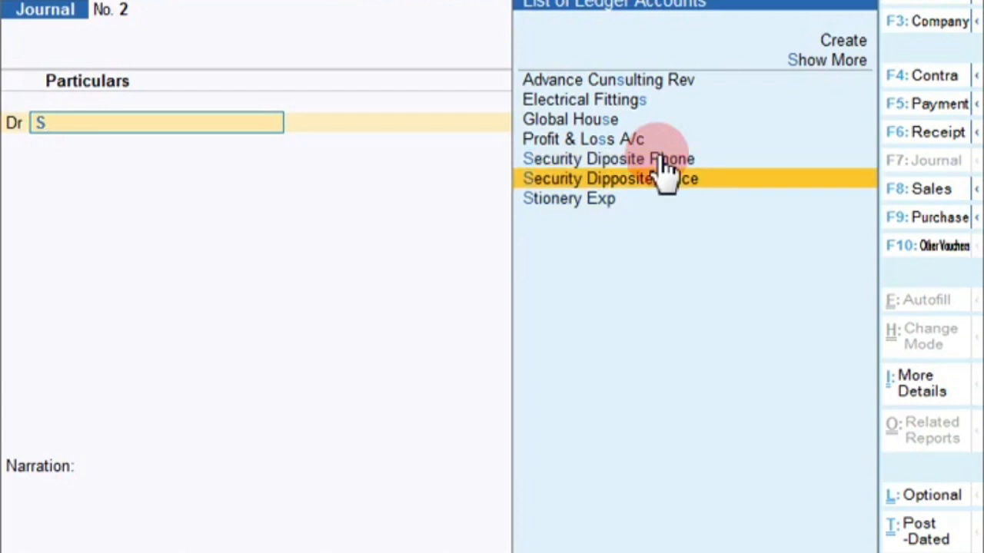
{"action": "key", "text": "Return"}
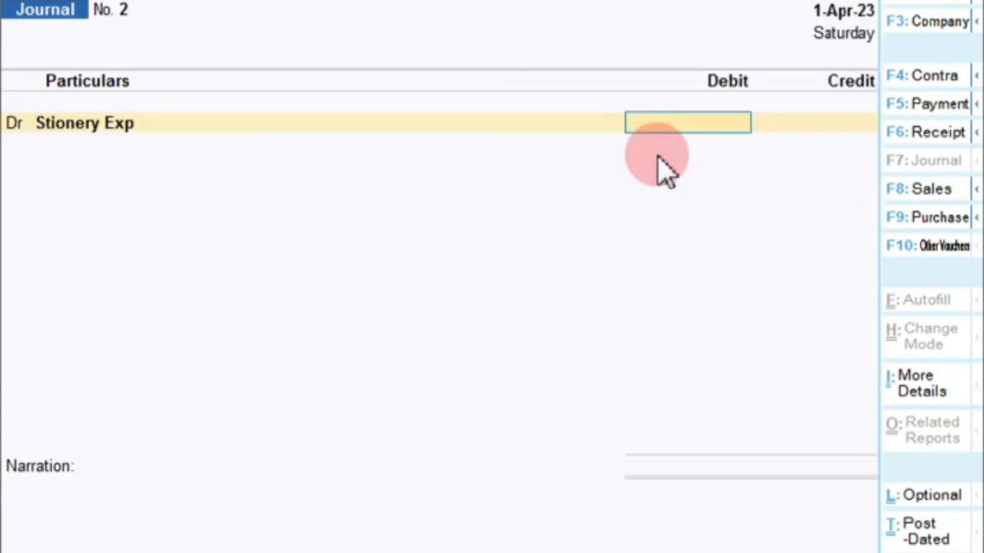
{"action": "type", "text": "3"}
{"action": "key", "text": "BackSpace"}
{"action": "type", "text": "60000"}
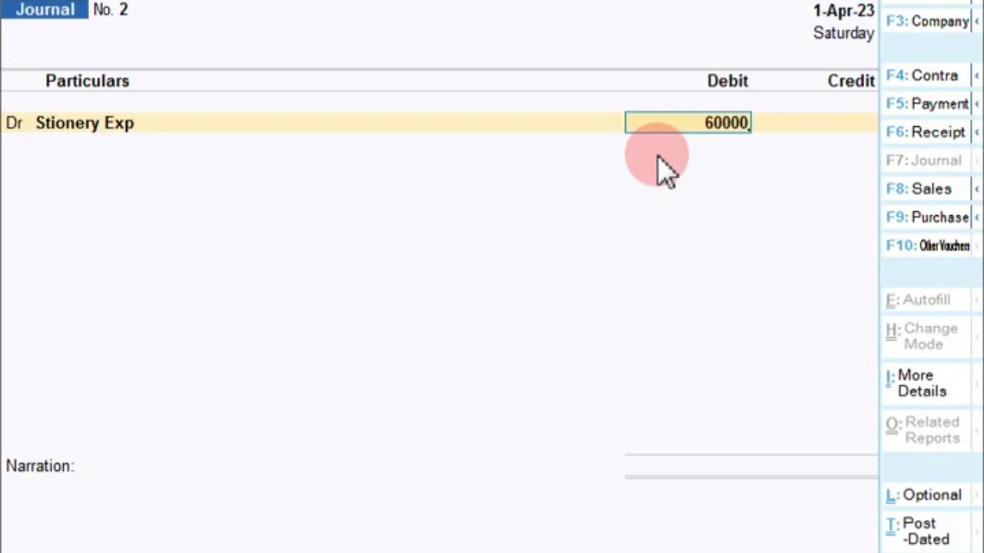
{"action": "key", "text": "BackSpace"}
{"action": "key", "text": "Return"}
{"action": "key", "text": "Return"}
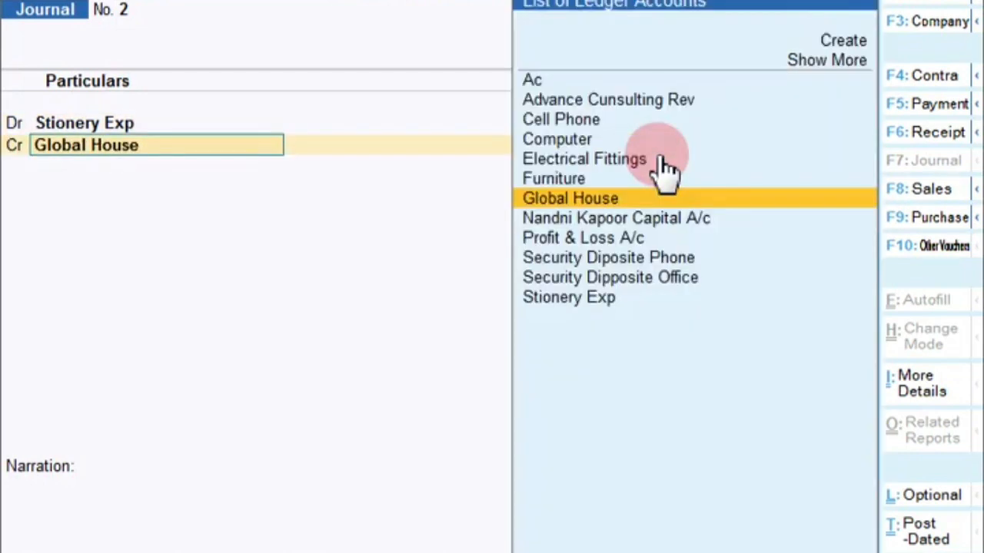
Credit a new Sundry Creditors ledger 'Ink and Paper Pub' 6,000.00 as an On Account bill
{"action": "key", "text": "alt+c"}
{"action": "type", "text": "In"}
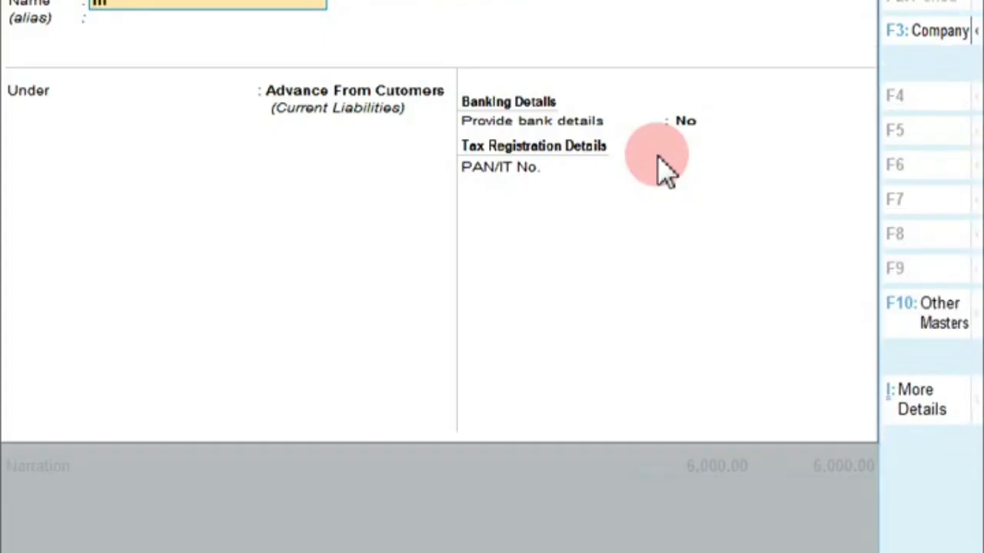
{"action": "type", "text": "k and Paper Pub"}
{"action": "key", "text": "Return"}
{"action": "key", "text": "Return"}
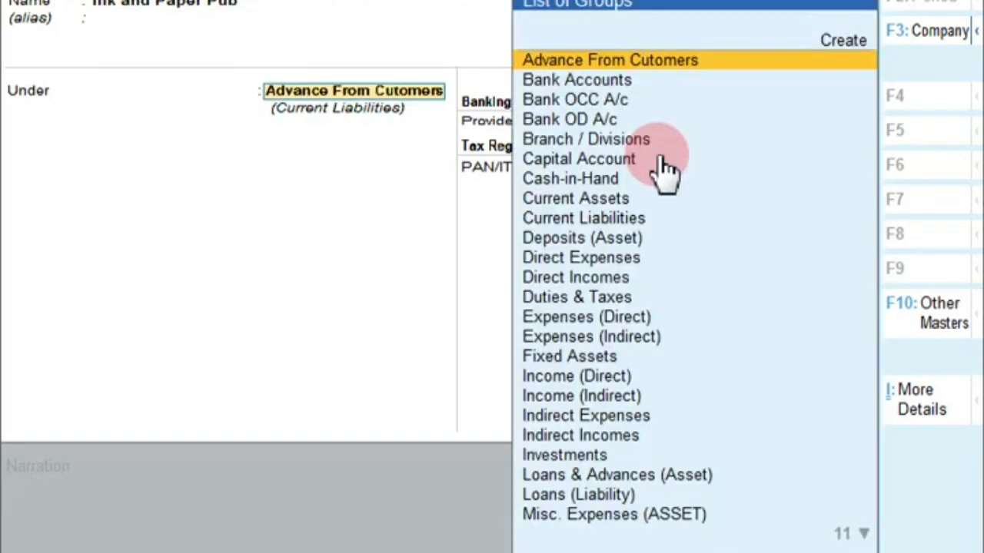
{"action": "type", "text": "S"}
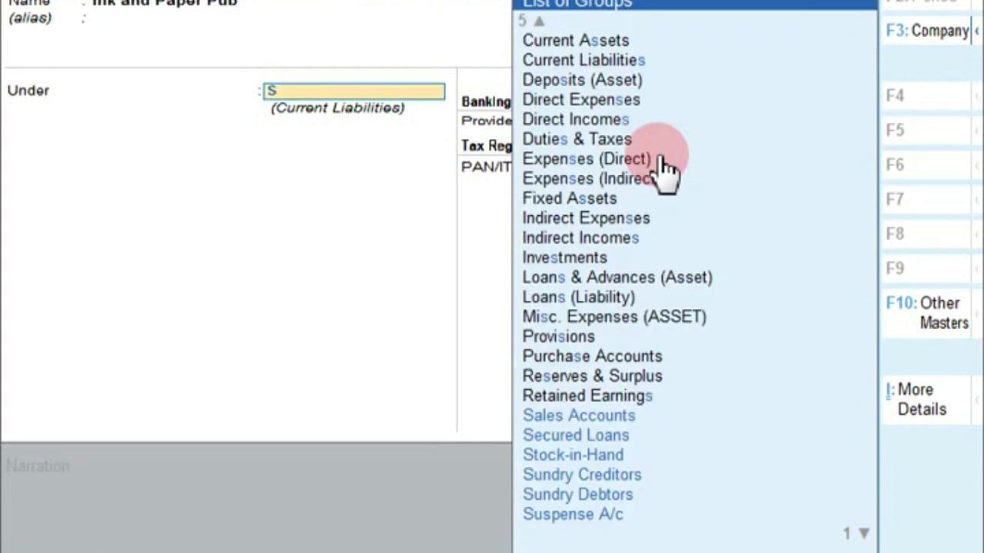
{"action": "key", "text": "Down"}
{"action": "key", "text": "Down"}
{"action": "key", "text": "Down"}
{"action": "key", "text": "Down"}
{"action": "key", "text": "Return"}
{"action": "key", "text": "Return"}
{"action": "key", "text": "Return"}
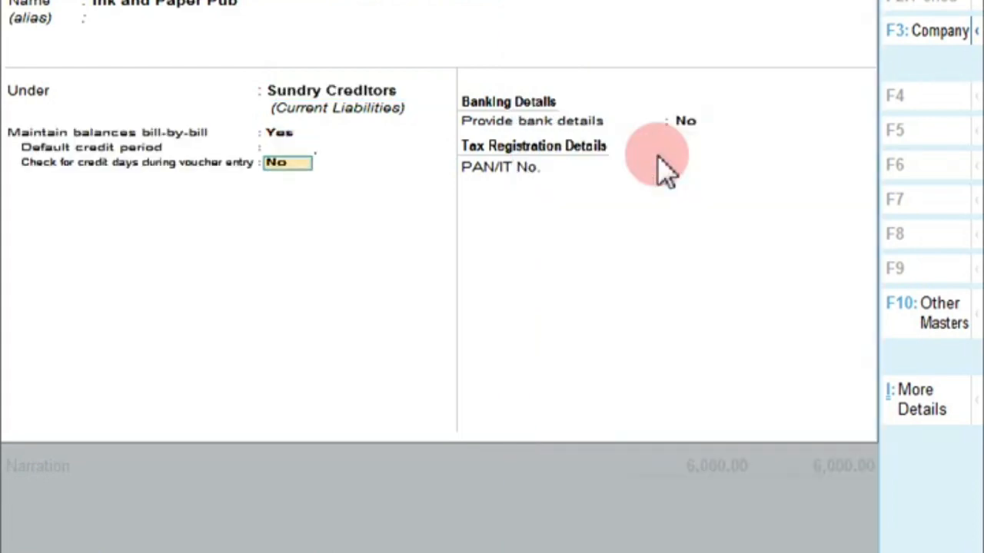
{"action": "key", "text": "Return"}
{"action": "key", "text": "Return"}
{"action": "key", "text": "Return"}
{"action": "key", "text": "Return"}
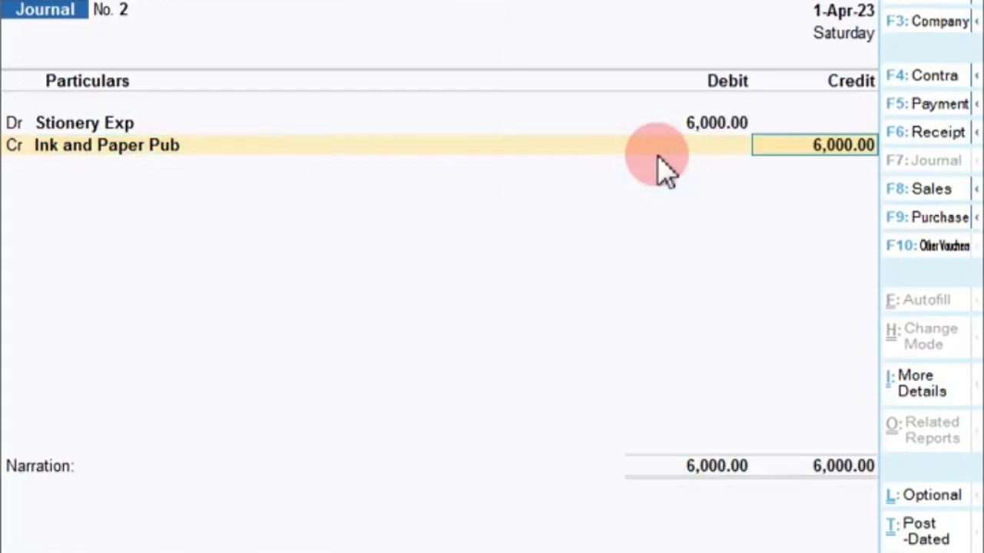
{"action": "key", "text": "Return"}
{"action": "key", "text": "Down"}
{"action": "key", "text": "Down"}
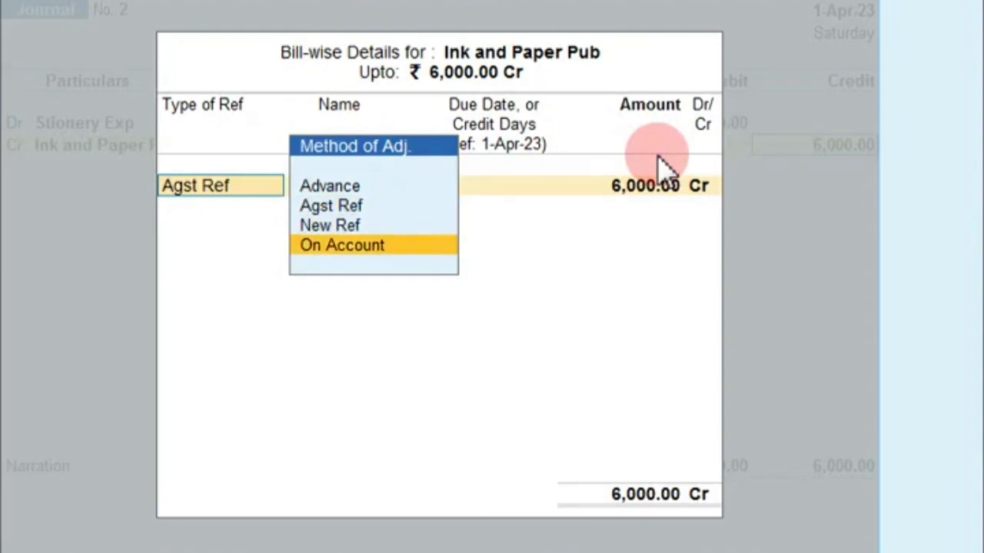
{"action": "key", "text": "Return"}
{"action": "key", "text": "Return"}
{"action": "key", "text": "Return"}
{"action": "key", "text": "Return"}
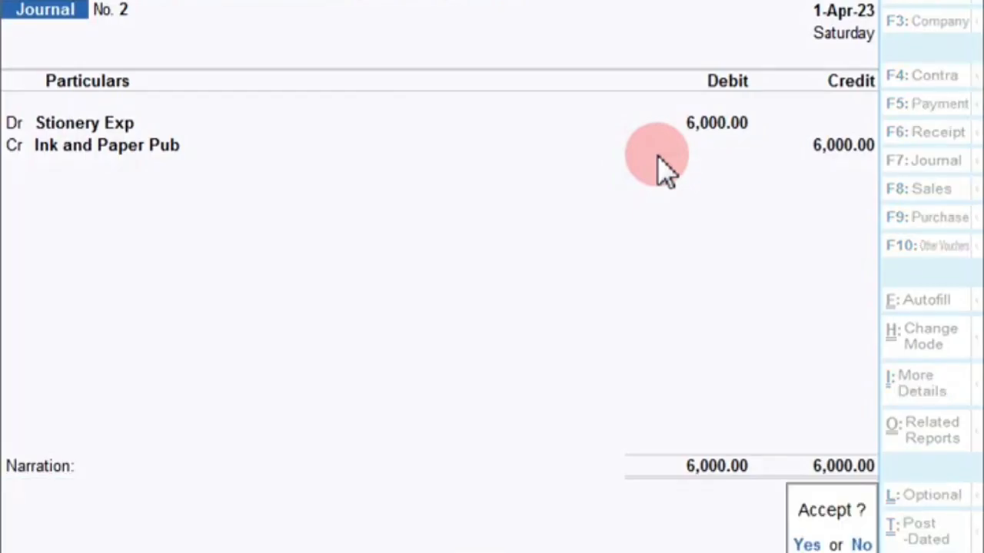
{"action": "key", "text": "Return"}
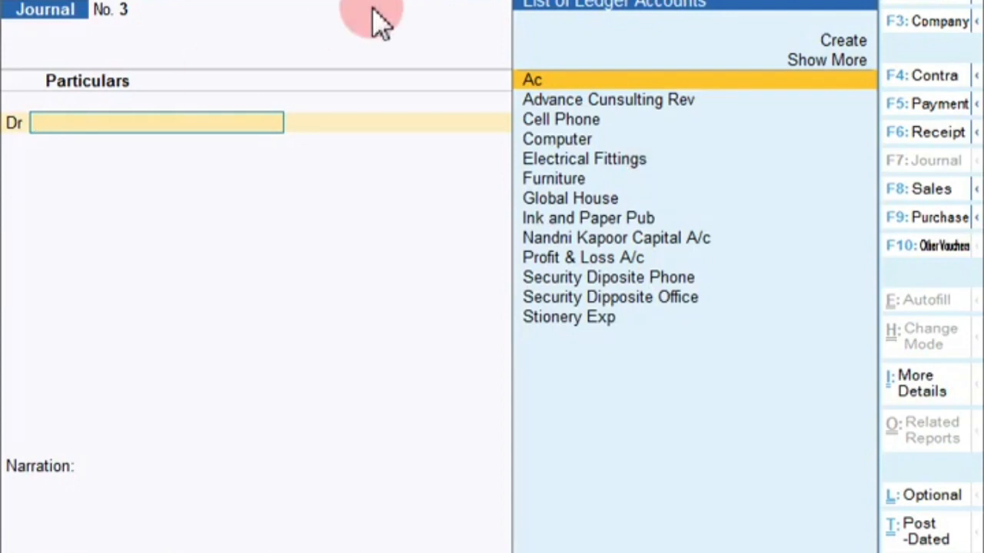
Start a new Bandicam recording clip, then begin Payment No. 5 in TallyPrime
{"action": "key", "text": "alt+Tab"}
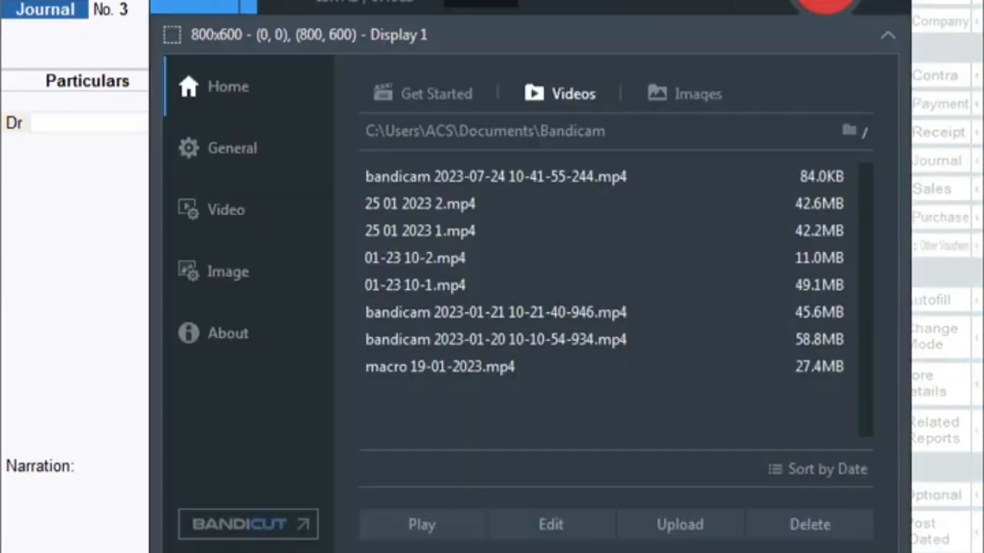
{"action": "left_click", "coordinate": [816, 4]}
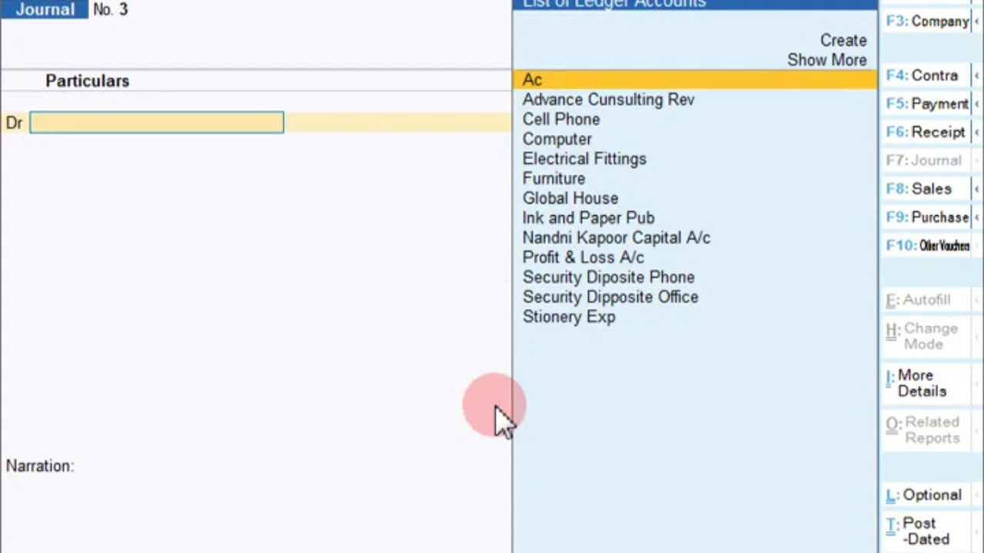
{"action": "key", "text": "F5"}
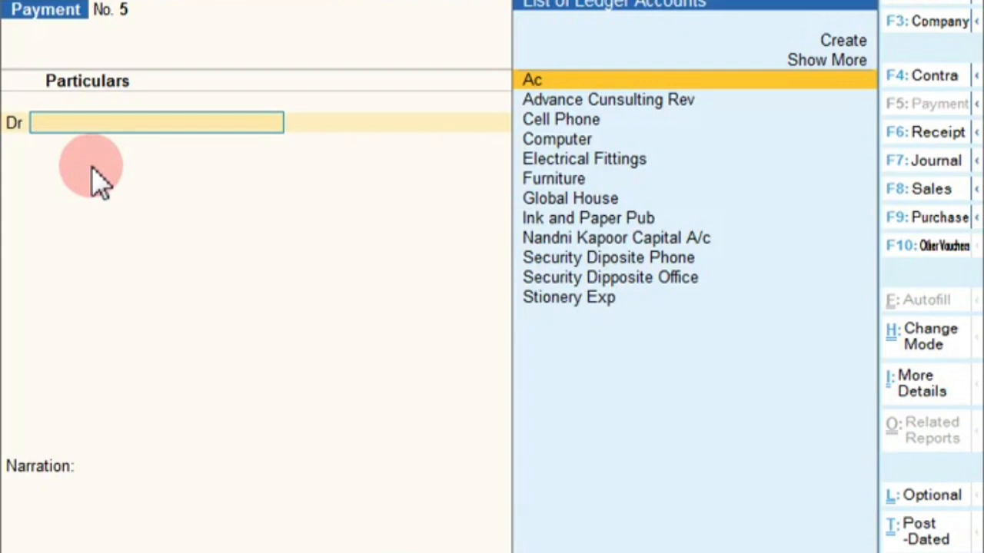
Create a 'Withdraw Account' ledger under Capital Account for the debit line
{"action": "key", "text": "alt+c"}
{"action": "type", "text": "W"}
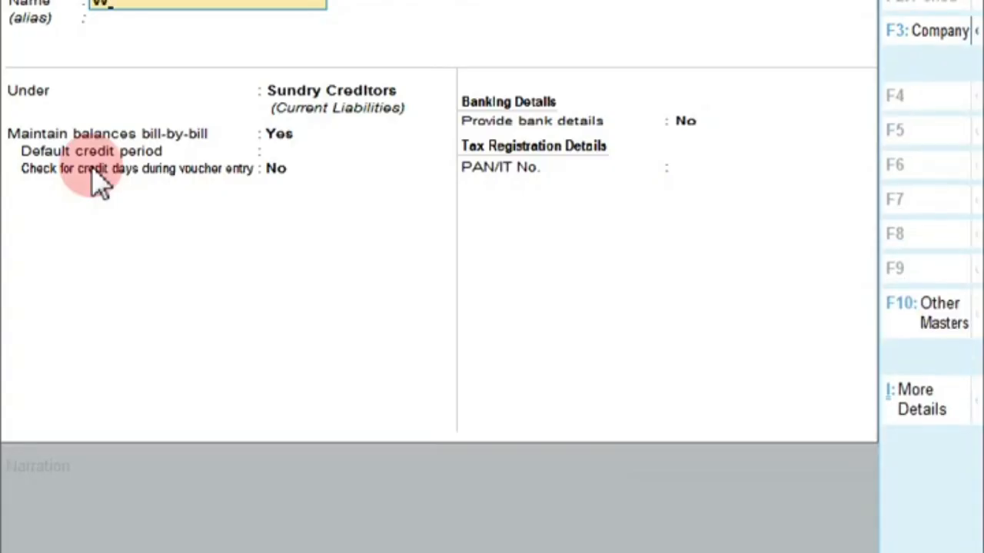
{"action": "type", "text": "ithdraw Account"}
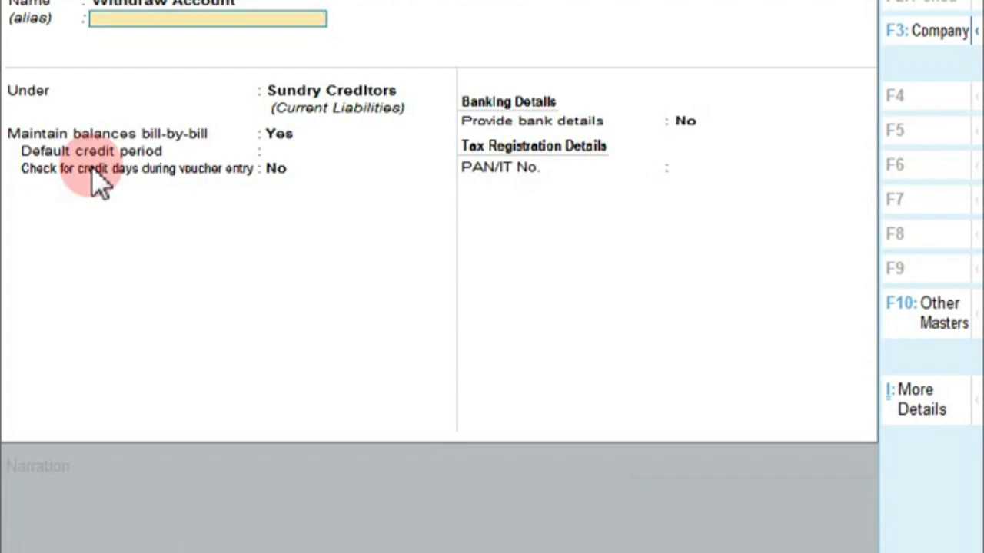
{"action": "key", "text": "Return"}
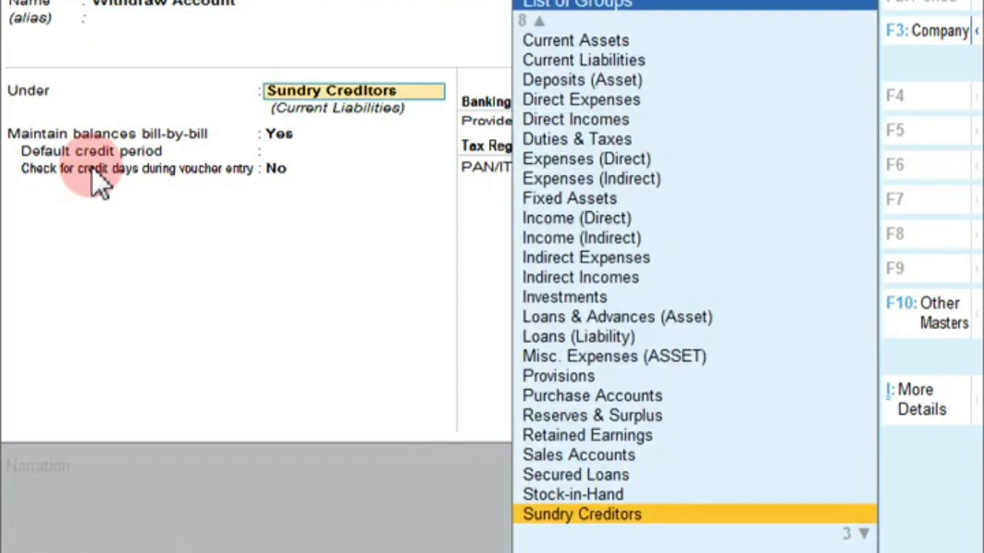
{"action": "type", "text": "cap"}
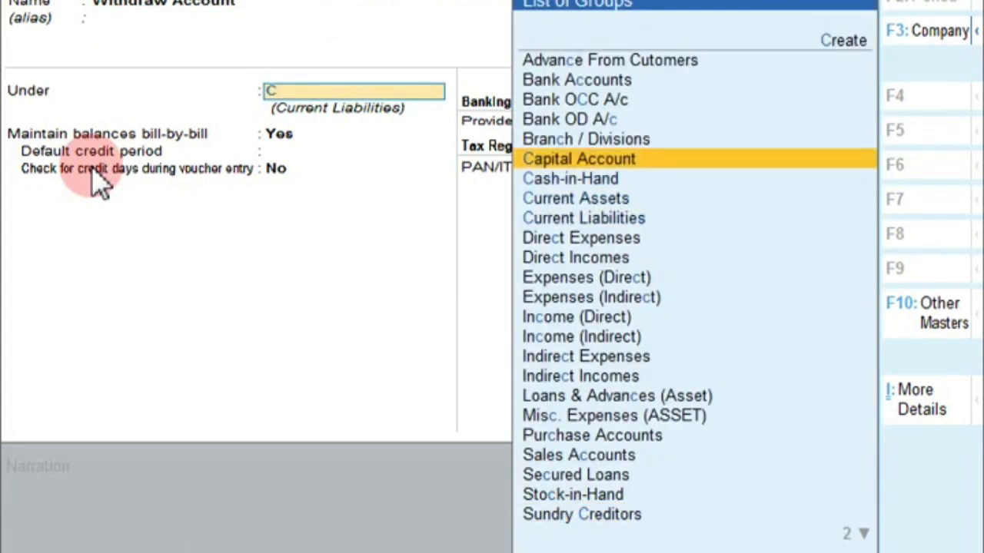
{"action": "key", "text": "Return"}
{"action": "key", "text": "Return"}
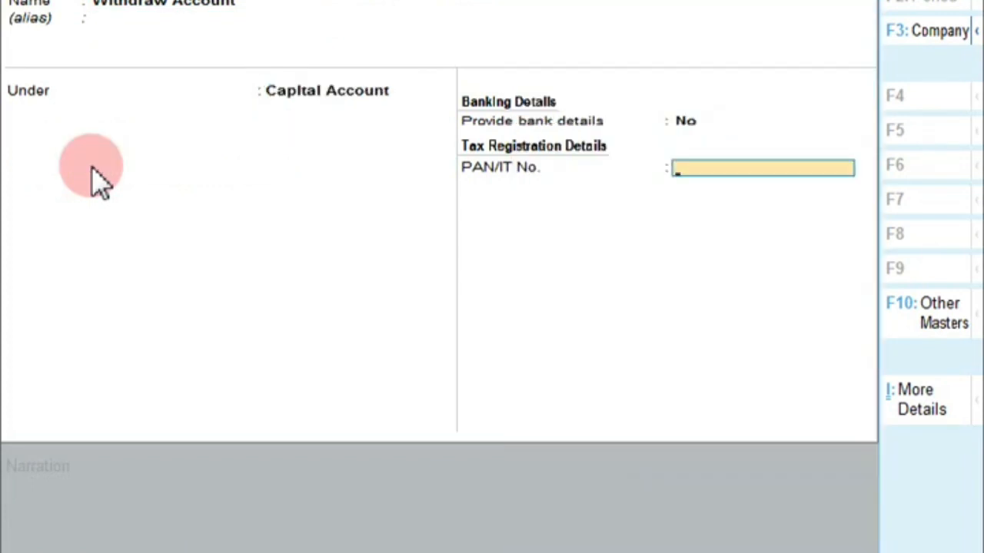
{"action": "key", "text": "Return"}
{"action": "key", "text": "Return"}
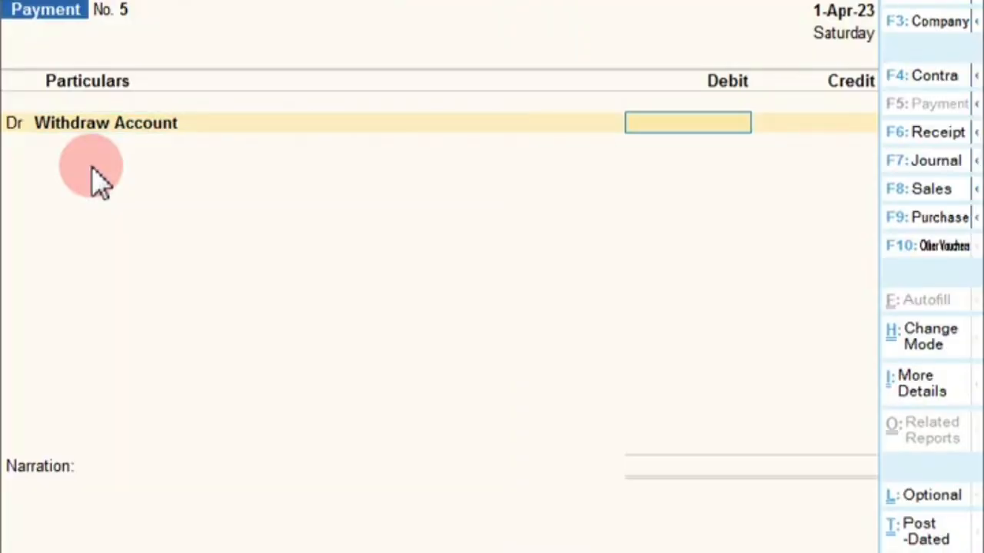
Debit Withdraw Account 7,500.00 and credit Cash to save Payment No. 5
{"action": "type", "text": "7500"}
{"action": "key", "text": "Return"}
{"action": "type", "text": "C"}
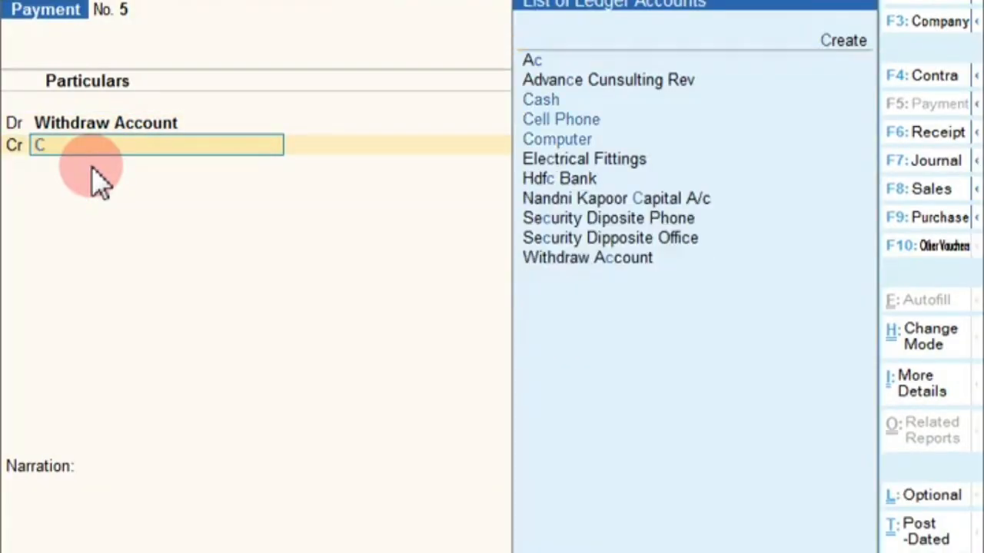
{"action": "key", "text": "Return"}
{"action": "key", "text": "Return"}
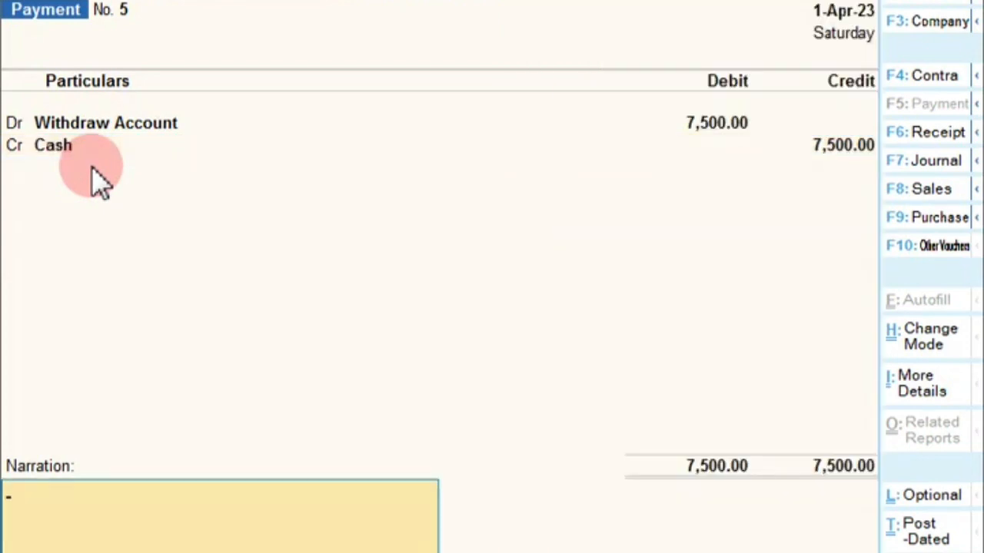
{"action": "key", "text": "Return"}
{"action": "key", "text": "Return"}
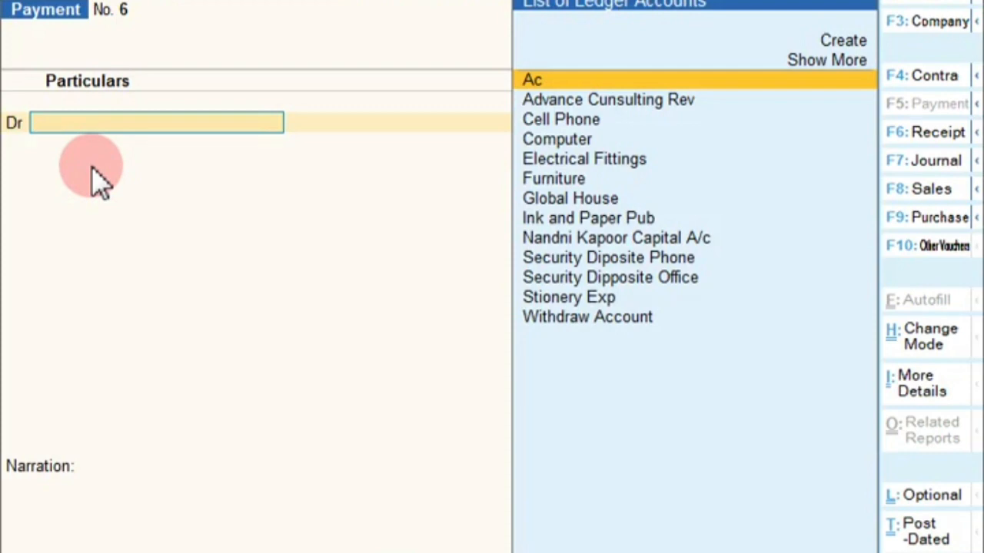
{"action": "key", "text": "alt+c"}
Create an 'Office Main. Exp' ledger under Indirect Expenses for the debit line
{"action": "type", "text": "O"}
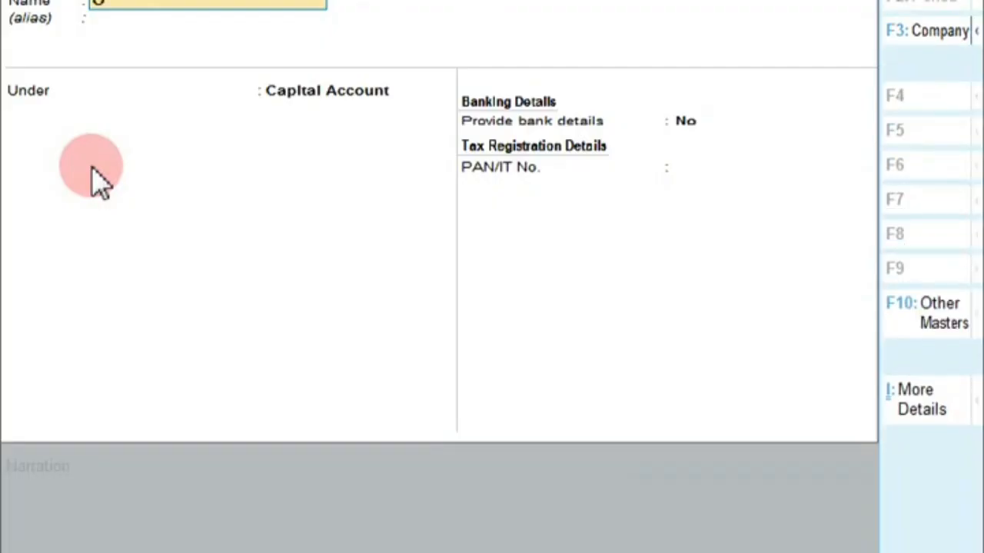
{"action": "type", "text": "ffice Main. Exp"}
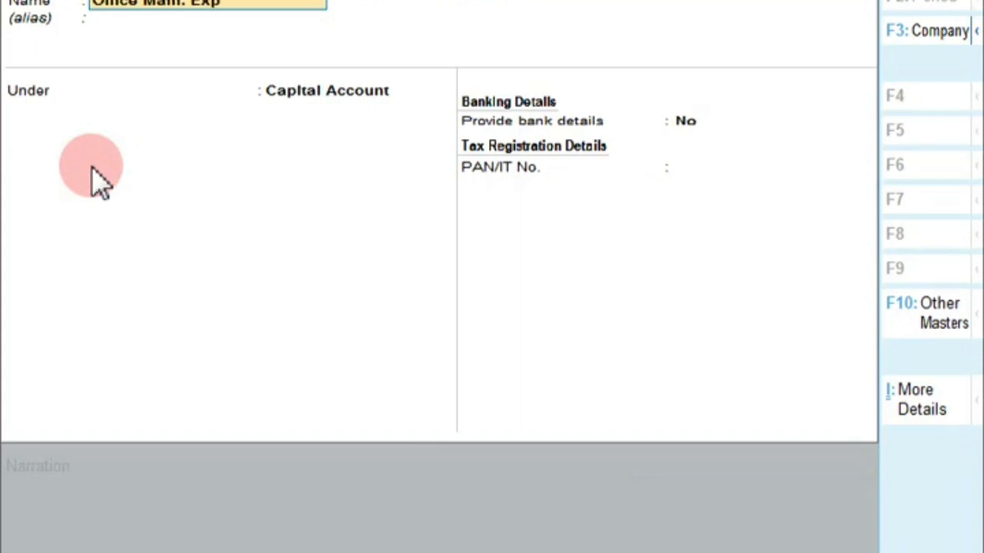
{"action": "key", "text": "Return"}
{"action": "key", "text": "Return"}
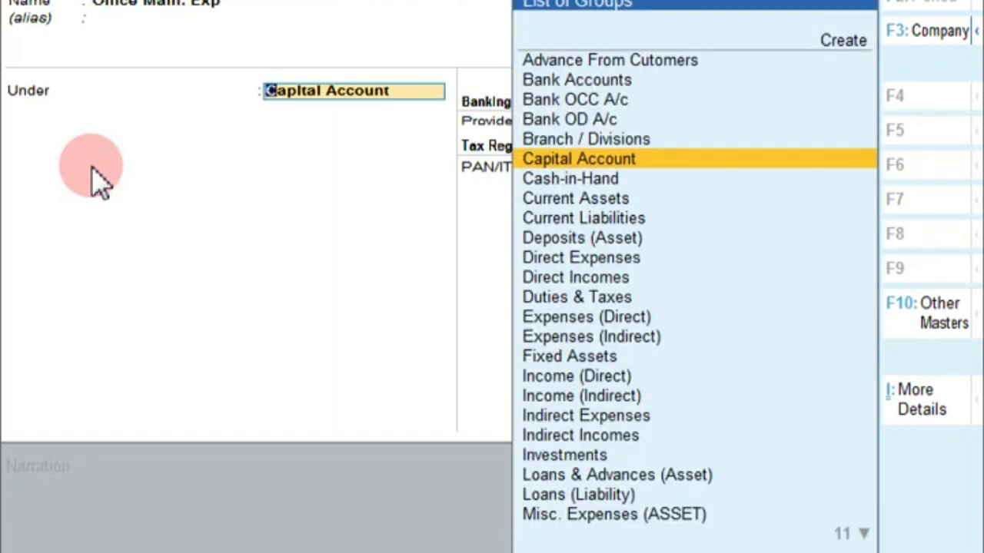
{"action": "type", "text": "I"}
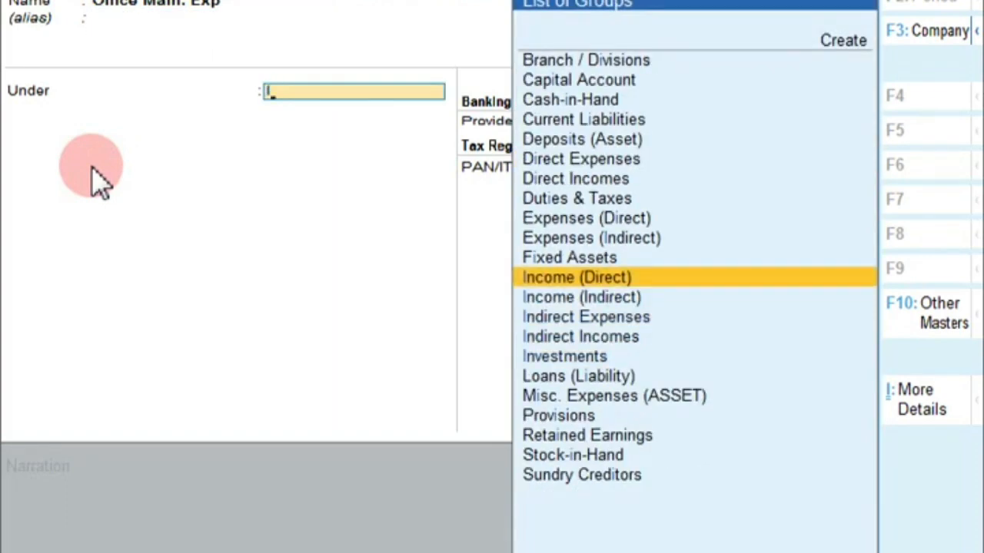
{"action": "key", "text": "Down"}
{"action": "key", "text": "Down"}
{"action": "key", "text": "Return"}
{"action": "key", "text": "Return"}
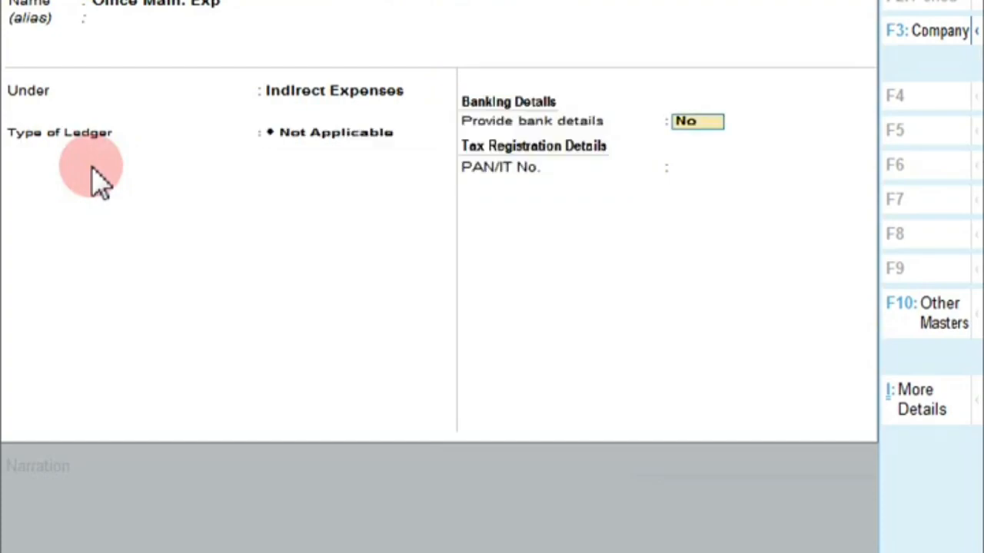
{"action": "key", "text": "Return"}
Debit Office Main. Exp 750.00 and credit Cash on Payment No. 6
{"action": "key", "text": "Return"}
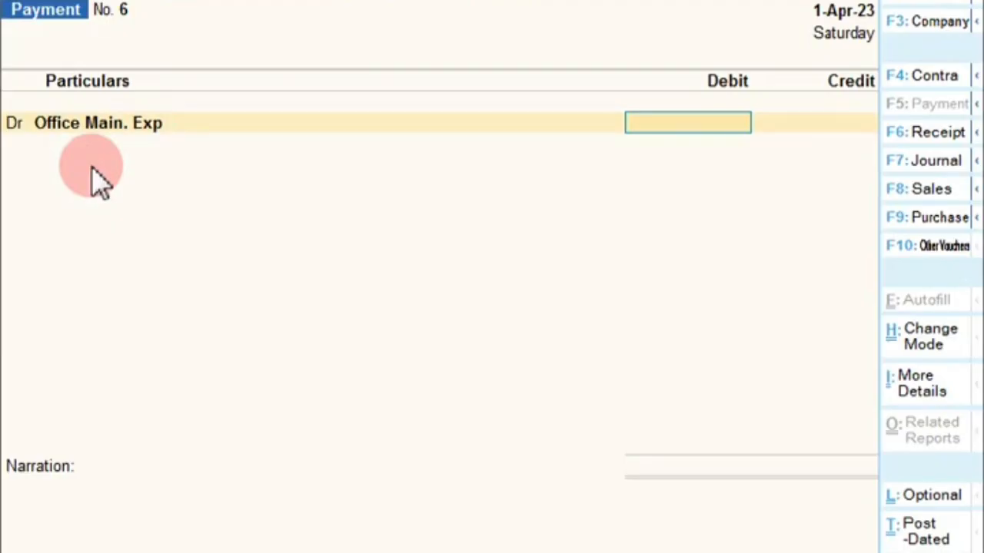
{"action": "type", "text": "750"}
{"action": "key", "text": "Return"}
{"action": "type", "text": "Ca"}
{"action": "key", "text": "Return"}
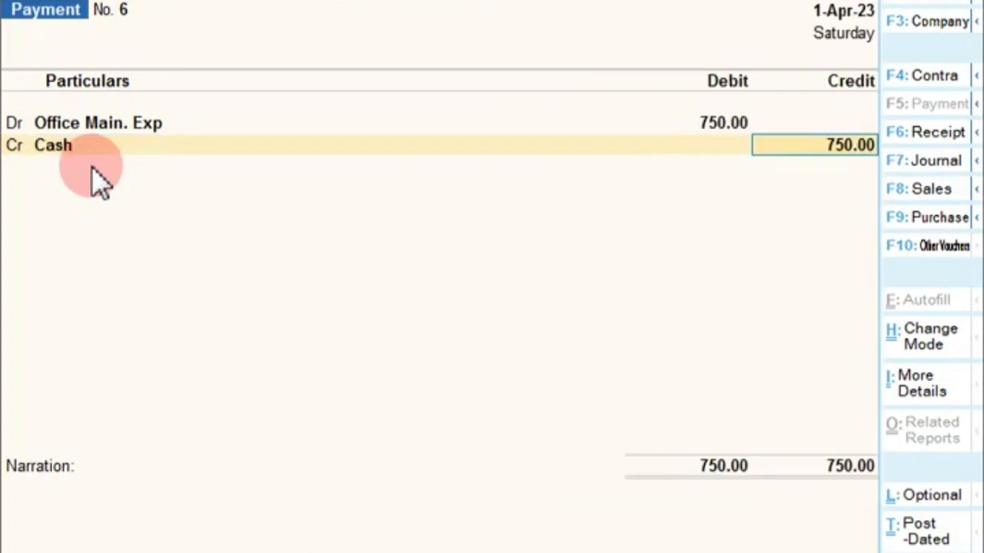
{"action": "key", "text": "Return"}
{"action": "key", "text": "Return"}
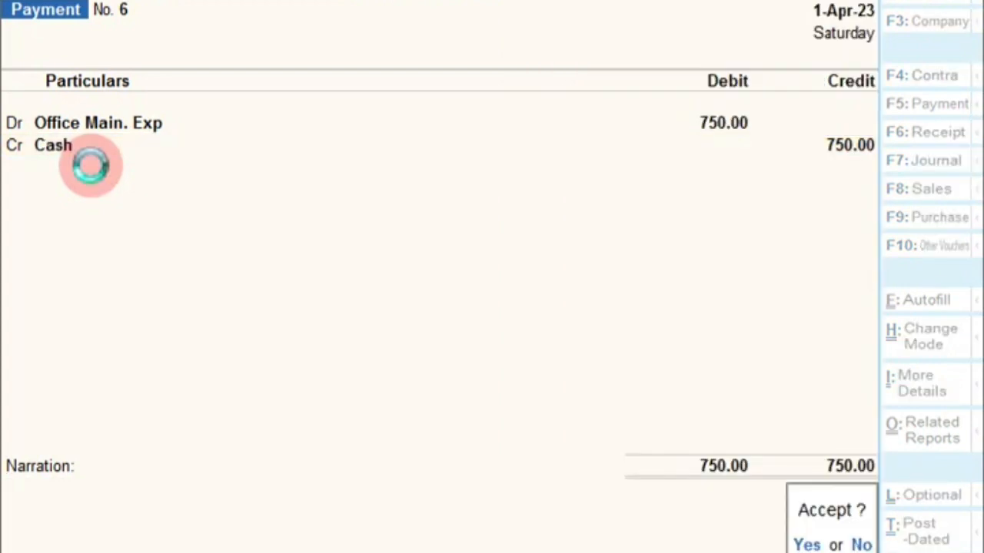
{"action": "key", "text": "Return"}
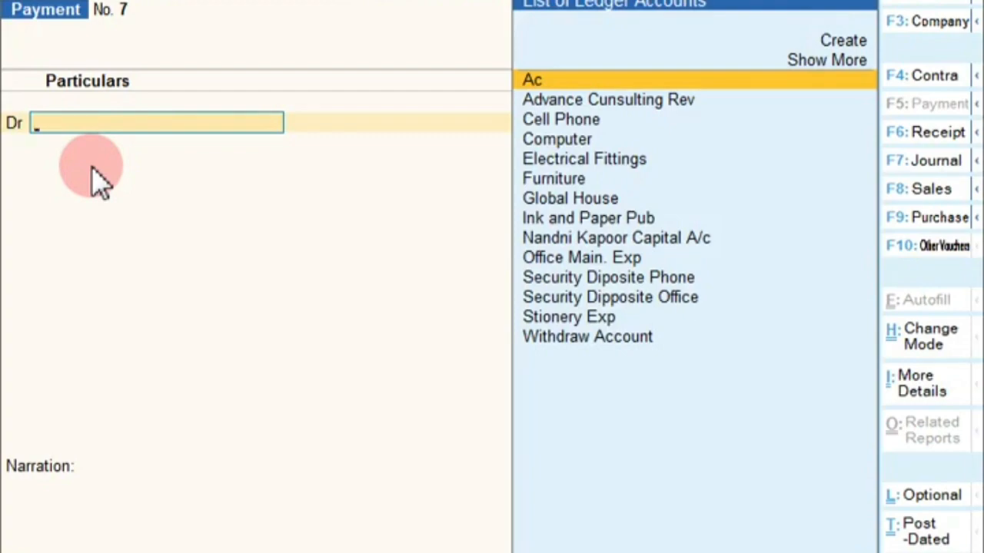
Open the Trial Balance from Display More Reports and switch to the detailed Alt+F5 view
{"action": "key", "text": "Escape"}
{"action": "key", "text": "Return"}
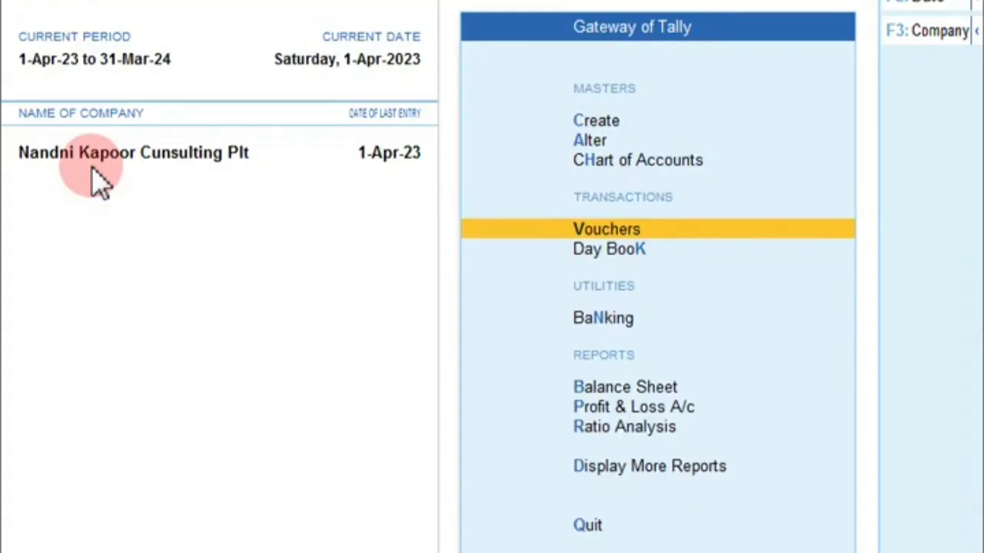
{"action": "key", "text": "Down"}
{"action": "key", "text": "Down"}
{"action": "key", "text": "Down"}
{"action": "key", "text": "Down"}
{"action": "key", "text": "Down"}
{"action": "key", "text": "Down"}
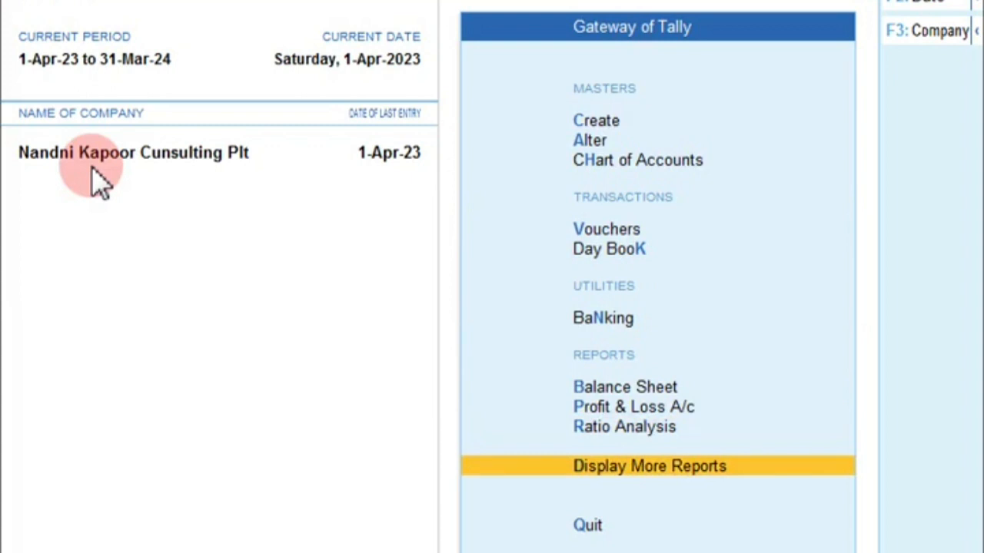
{"action": "key", "text": "Return"}
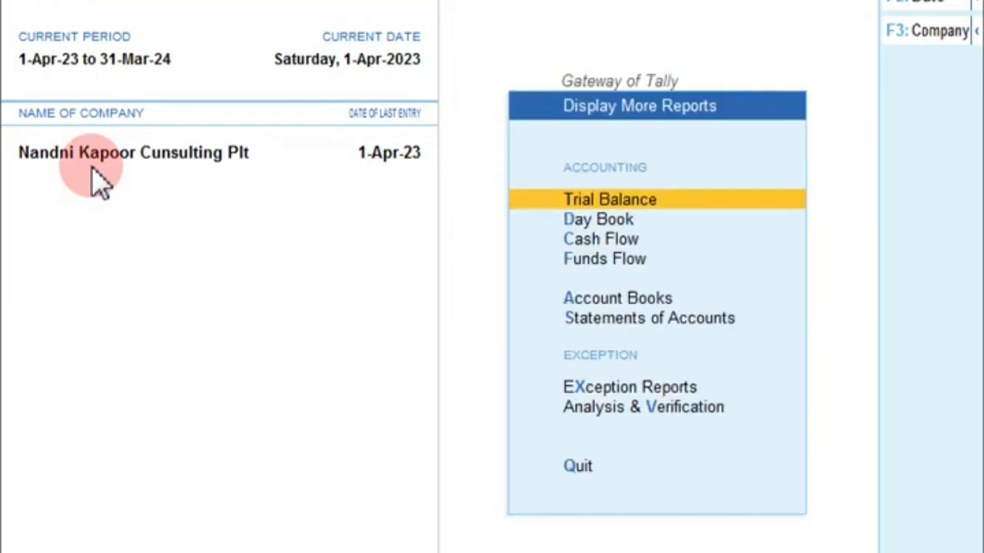
{"action": "key", "text": "Return"}
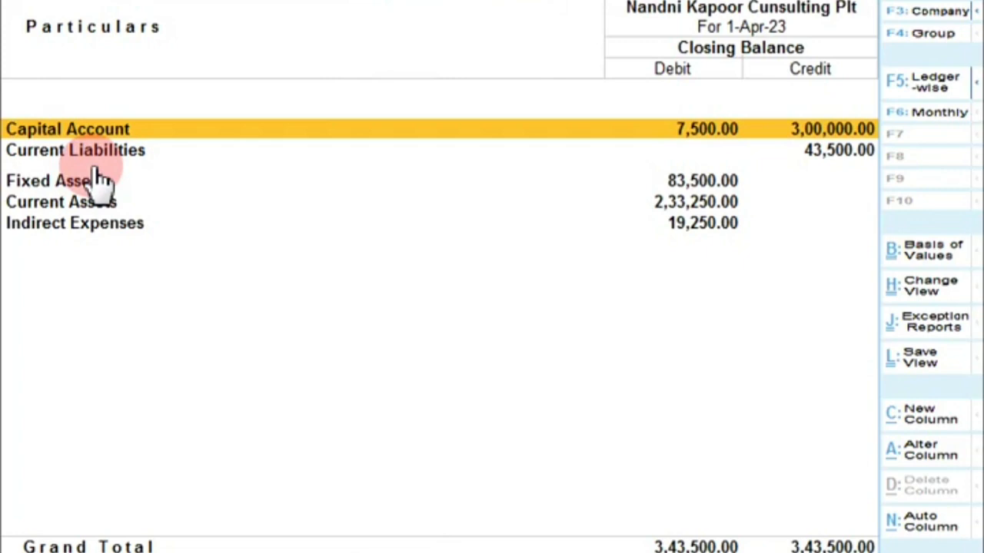
{"action": "key", "text": "alt"}
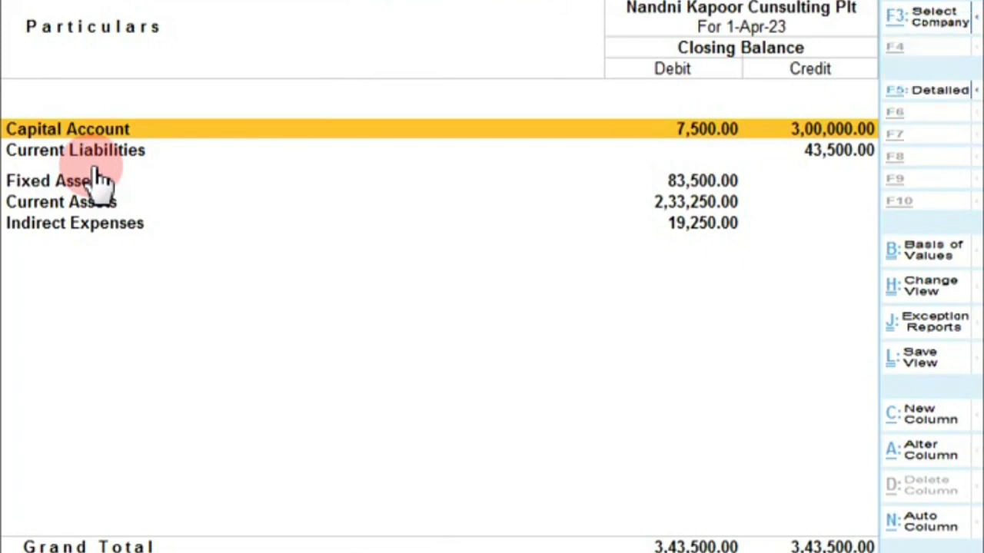
{"action": "key", "text": "alt+F5"}
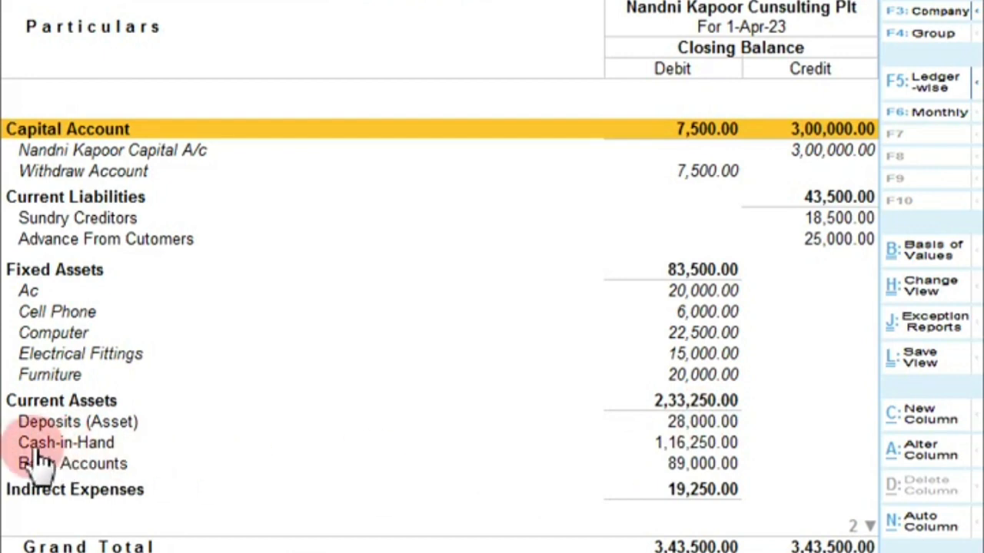
Drill from Cash-in-Hand (1,16,250.00) into the Cash ledger's monthly summary
{"action": "key", "text": "Down"}
{"action": "key", "text": "Down"}
{"action": "key", "text": "Down"}
{"action": "key", "text": "Down"}
{"action": "key", "text": "Down"}
{"action": "key", "text": "Down"}
{"action": "key", "text": "Down"}
{"action": "key", "text": "Down"}
{"action": "key", "text": "Down"}
{"action": "key", "text": "Down"}
{"action": "key", "text": "Down"}
{"action": "key", "text": "Down"}
{"action": "key", "text": "Down"}
{"action": "key", "text": "Down"}
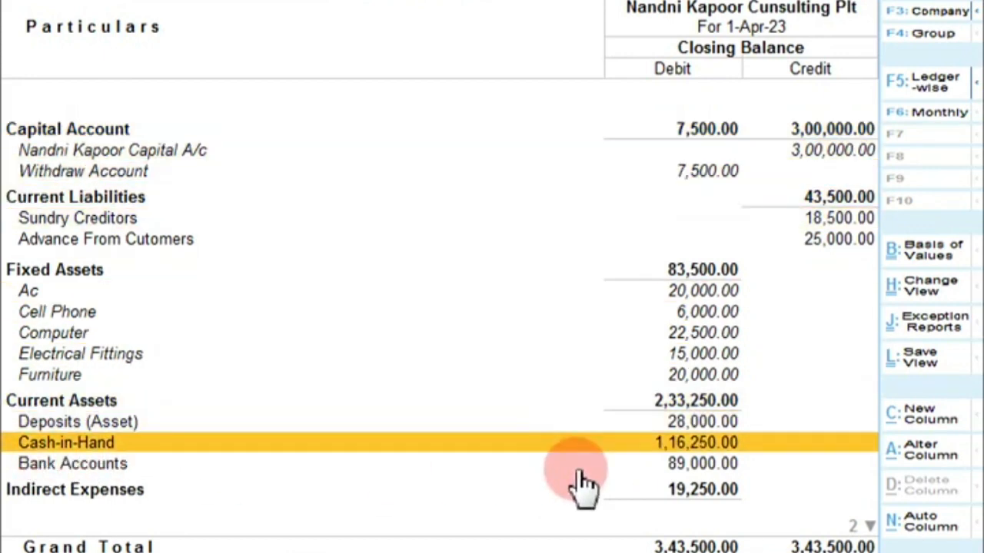
{"action": "key", "text": "Return"}
{"action": "key", "text": "Return"}
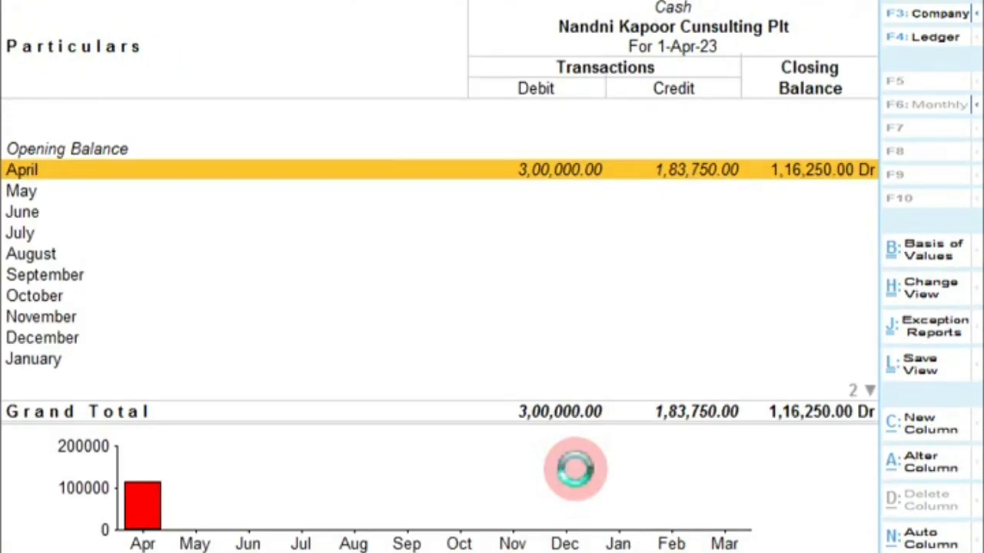
Step through Cash's April vouchers—Computer, Hdfc Bank contras, Withdraw Account, Office Main. Exp—then back out
{"action": "key", "text": "Return"}
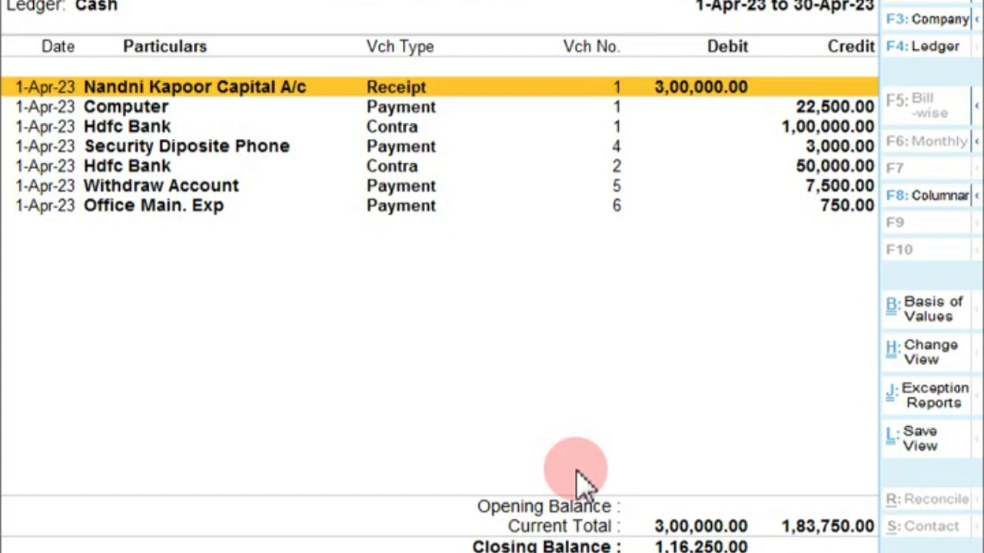
{"action": "key", "text": "Down"}
{"action": "key", "text": "Down"}
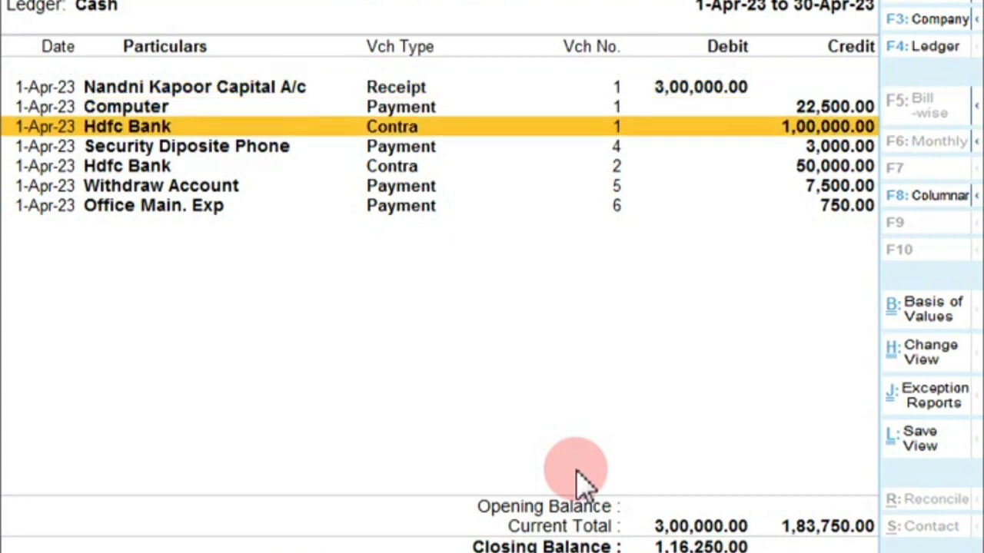
{"action": "key", "text": "Up"}
{"action": "key", "text": "Down"}
{"action": "key", "text": "Down"}
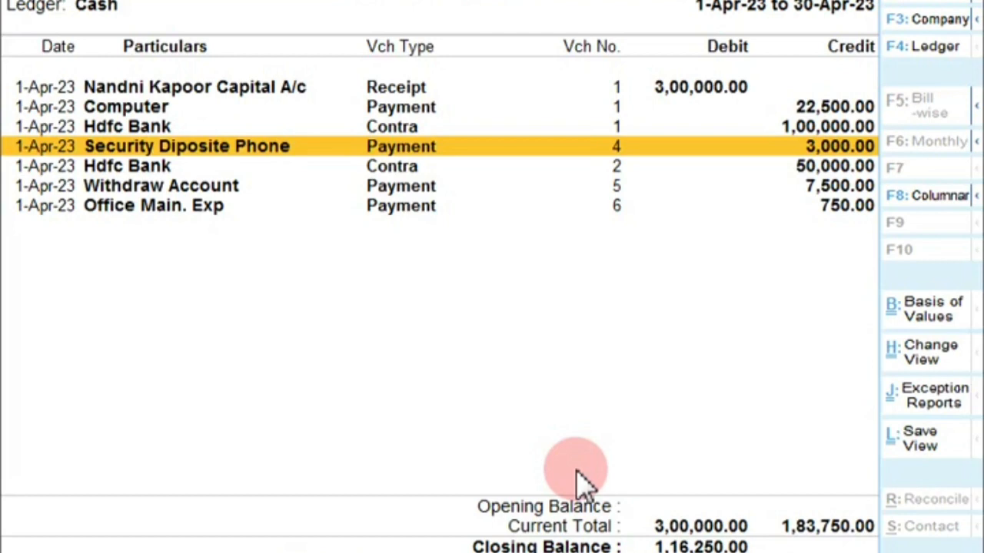
{"action": "key", "text": "Down"}
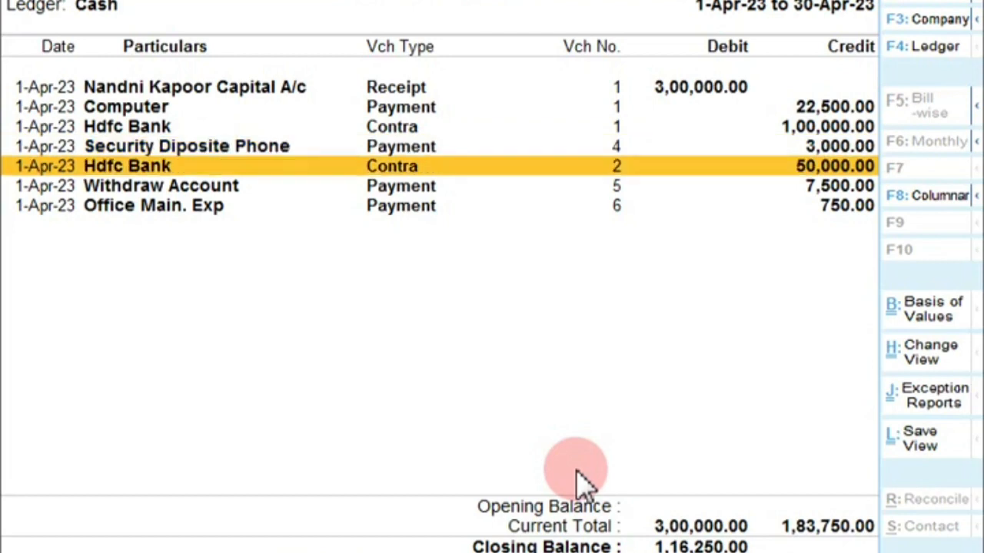
{"action": "key", "text": "Down"}
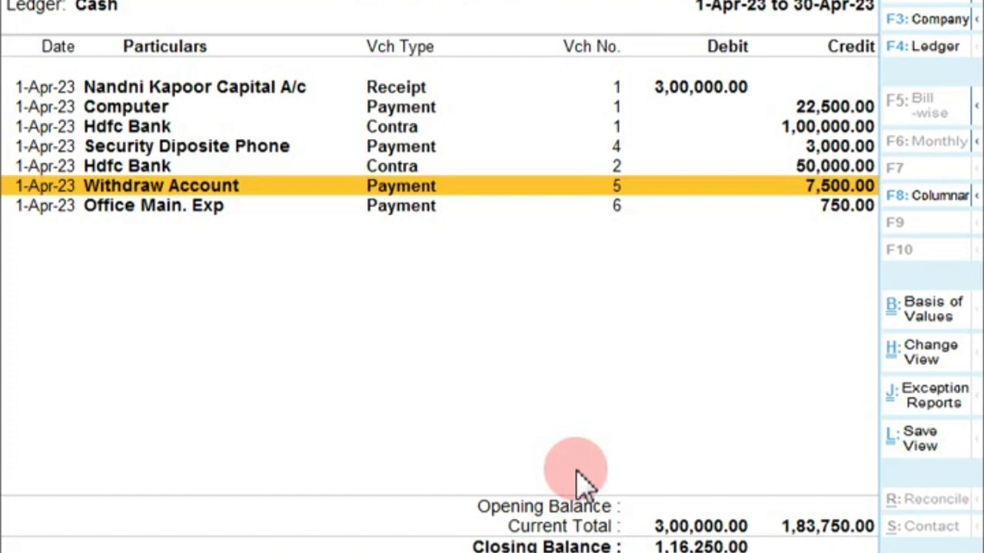
{"action": "key", "text": "Down"}
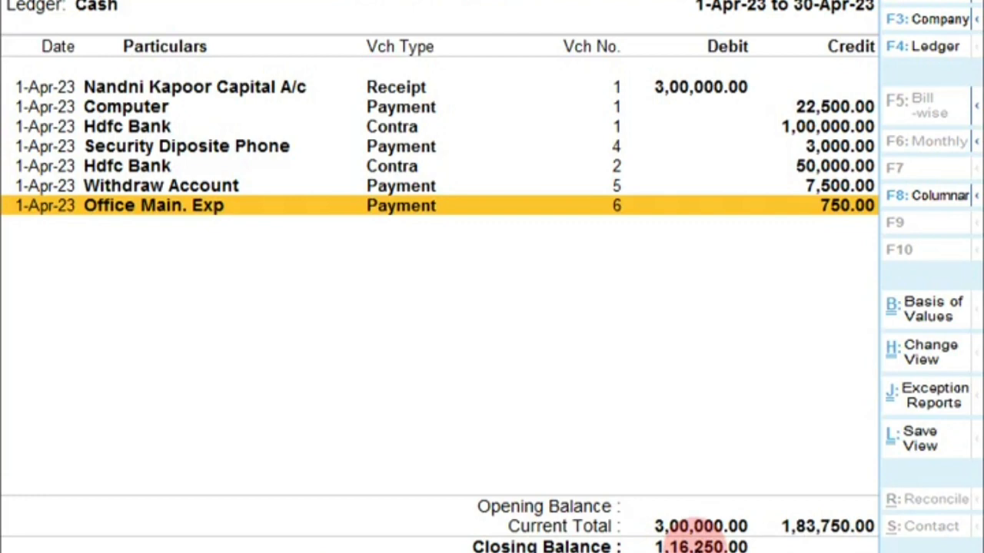
{"action": "key", "text": "Escape"}
{"action": "key", "text": "Escape"}
{"action": "key", "text": "Escape"}
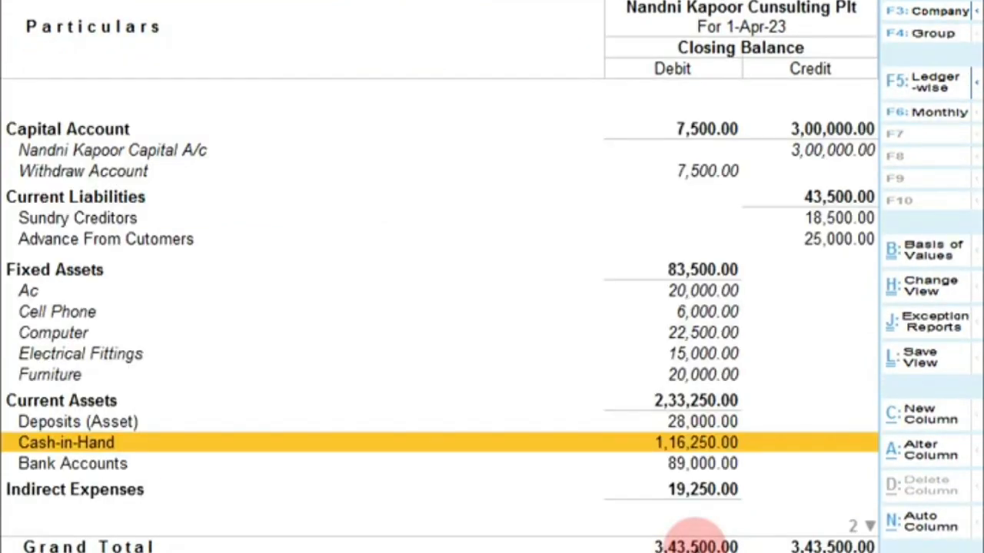
Drill into Bank Accounts and step through Hdfc Bank's April receipts, contras and payments
{"action": "key", "text": "Down"}
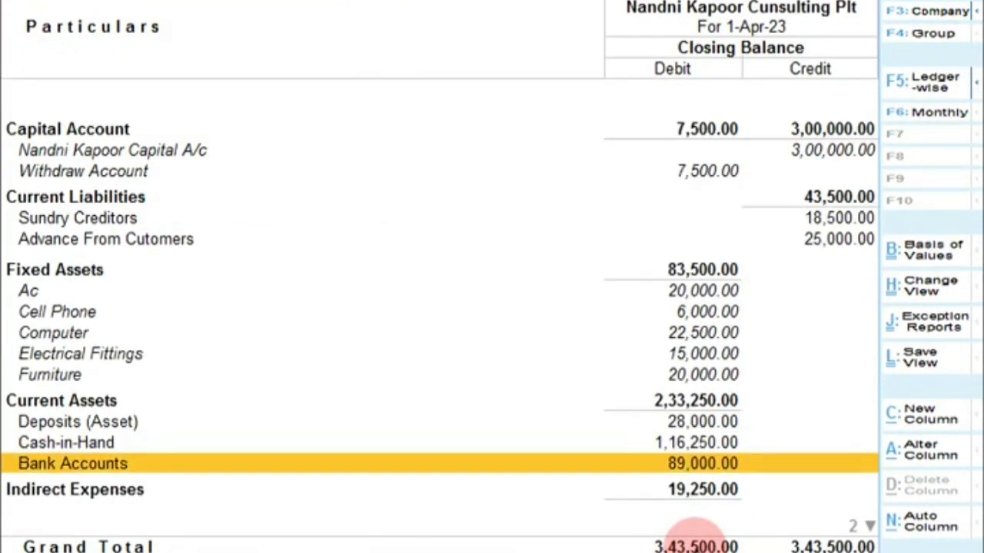
{"action": "key", "text": "Return"}
{"action": "key", "text": "Return"}
{"action": "key", "text": "Return"}
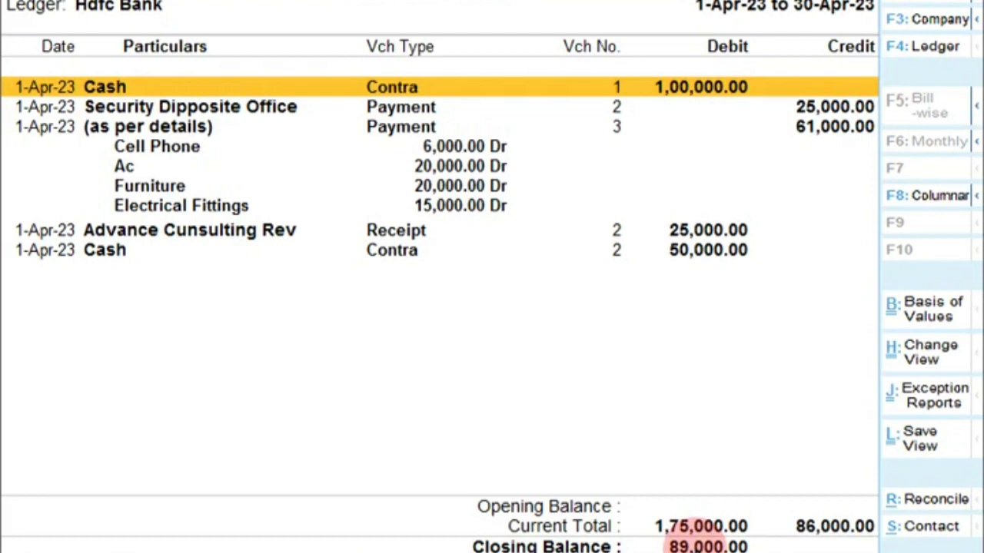
{"action": "key", "text": "Down"}
{"action": "key", "text": "Down"}
{"action": "key", "text": "Down"}
{"action": "key", "text": "Down"}
{"action": "key", "text": "Down"}
{"action": "key", "text": "Down"}
{"action": "key", "text": "Down"}
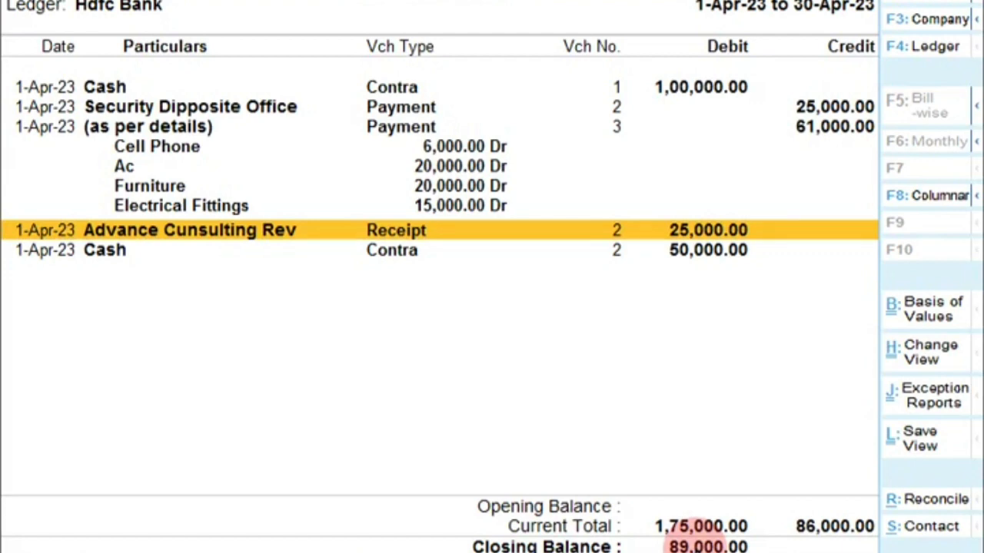
{"action": "key", "text": "Down"}
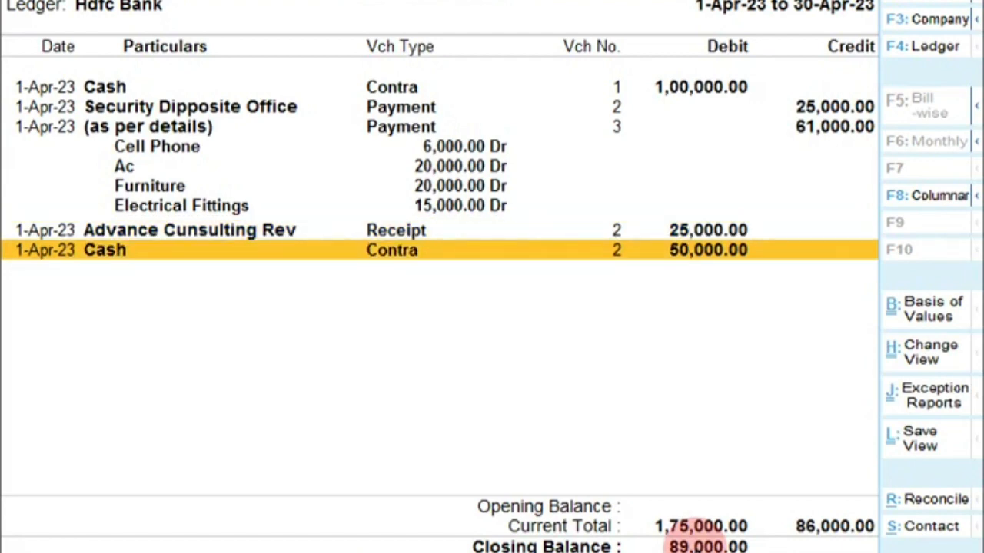
{"action": "key", "text": "Up"}
{"action": "key", "text": "Up"}
{"action": "key", "text": "Up"}
{"action": "key", "text": "Up"}
{"action": "key", "text": "Up"}
{"action": "key", "text": "Up"}
{"action": "key", "text": "Up"}
{"action": "key", "text": "Up"}
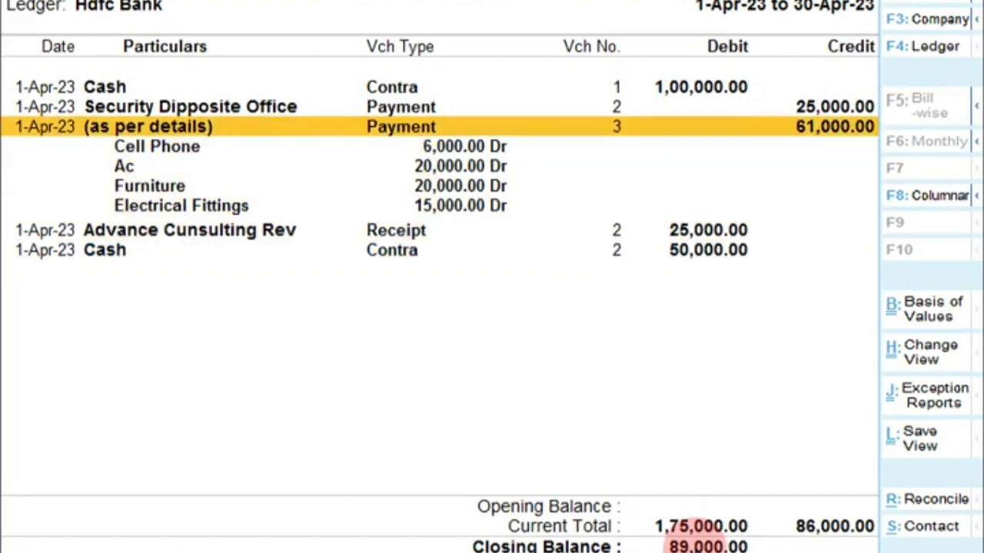
{"action": "key", "text": "Down"}
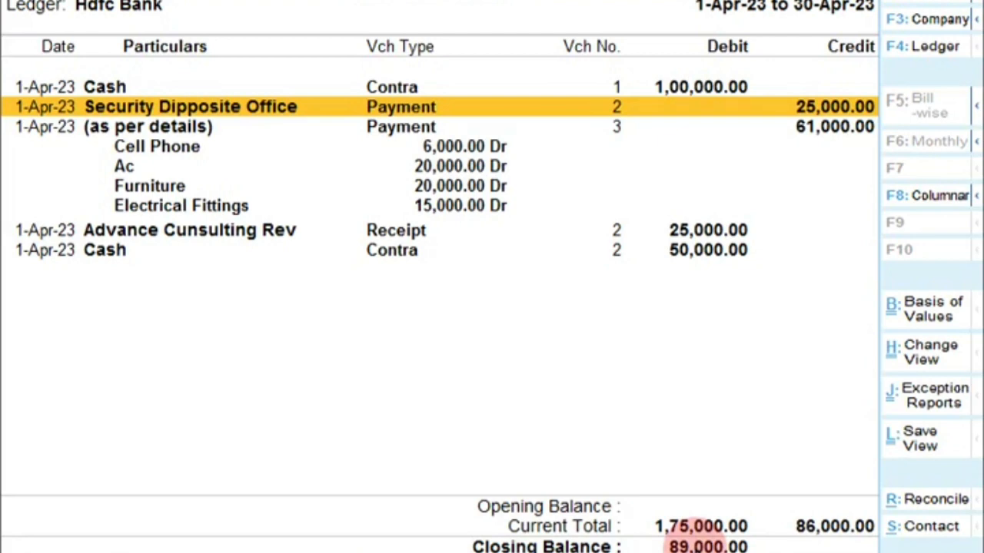
{"action": "key", "text": "Down"}
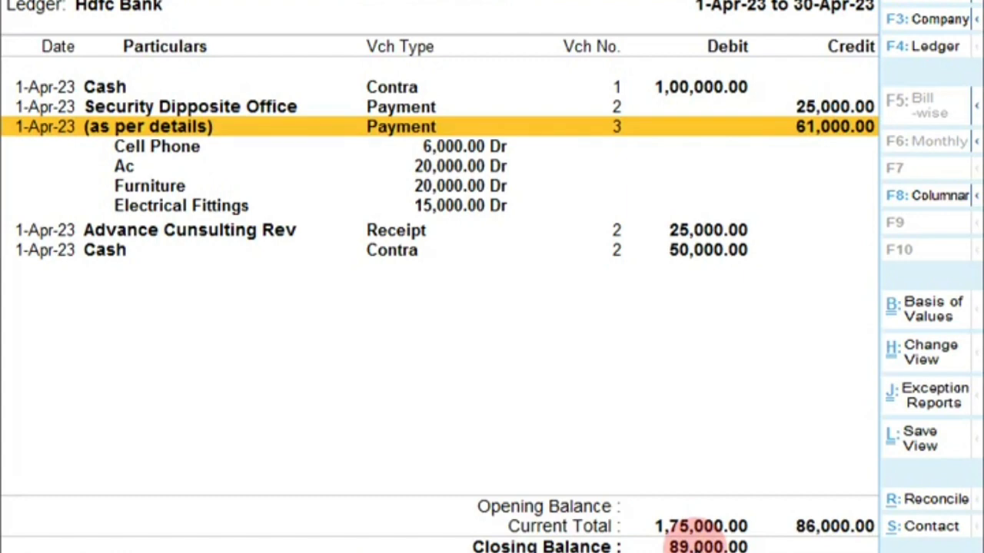
{"action": "key", "text": "Down"}
{"action": "key", "text": "Down"}
{"action": "key", "text": "Down"}
{"action": "key", "text": "Down"}
{"action": "key", "text": "Down"}
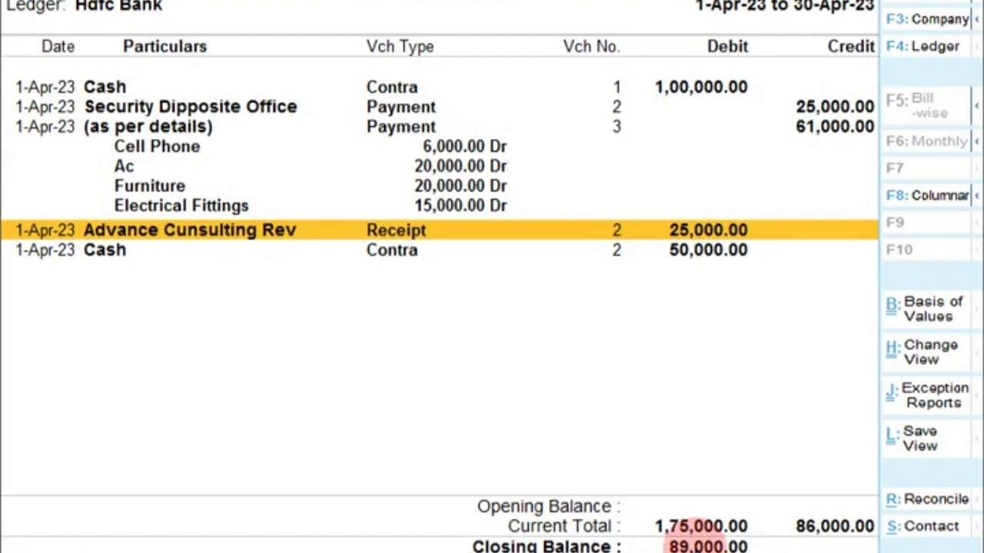
{"action": "key", "text": "Escape"}
{"action": "key", "text": "Escape"}
{"action": "key", "text": "Escape"}
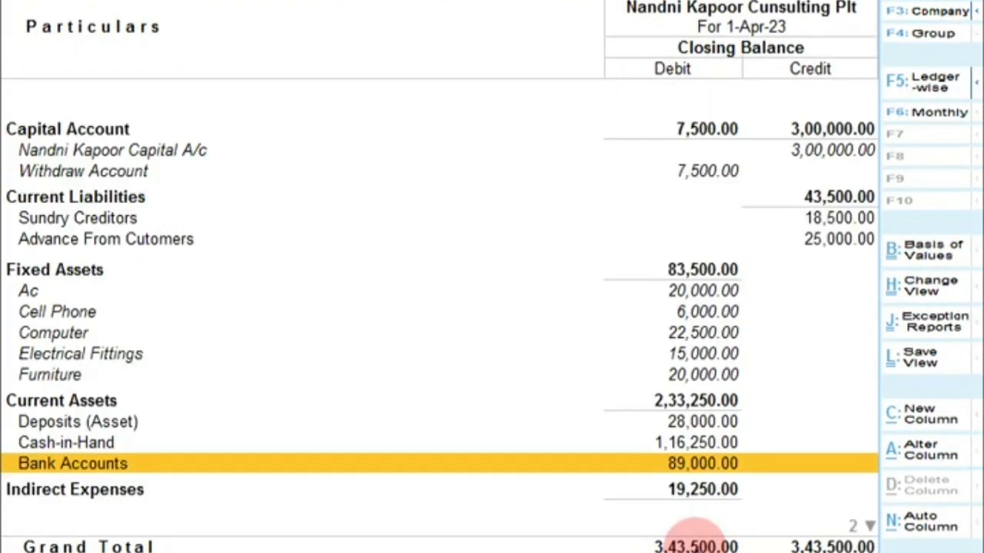
Open Stionery Exp's April vouchers under Indirect Expenses, then return to the Trial Balance
{"action": "key", "text": "Down"}
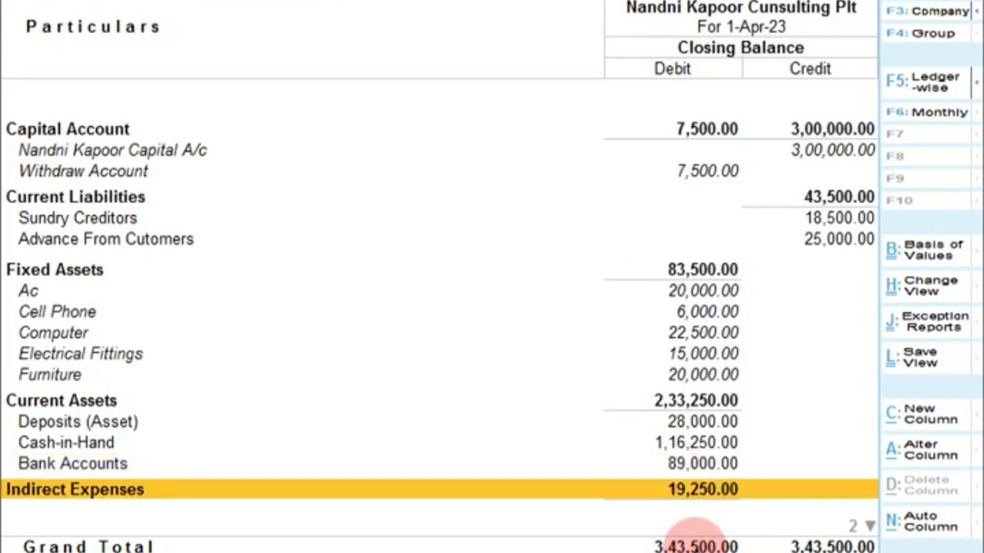
{"action": "key", "text": "Return"}
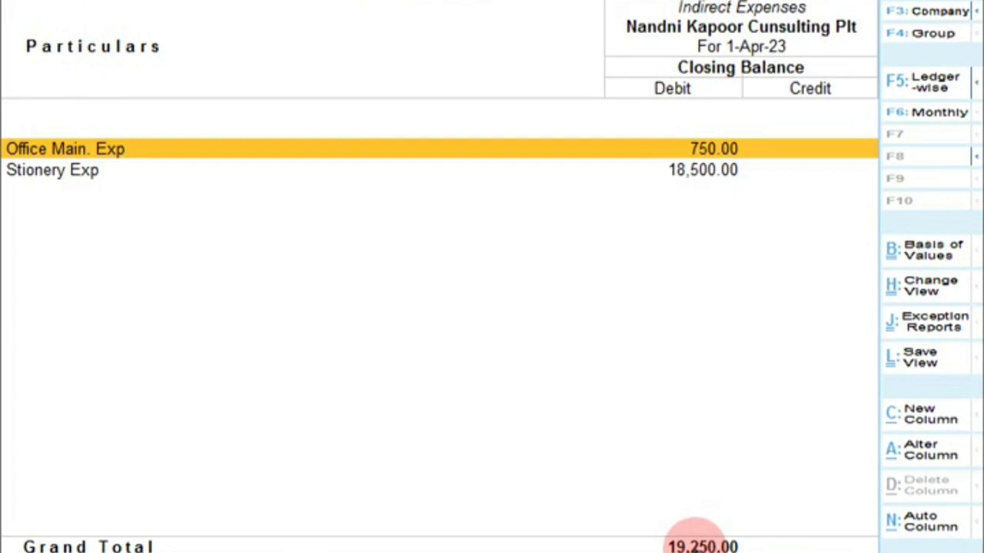
{"action": "key", "text": "Down"}
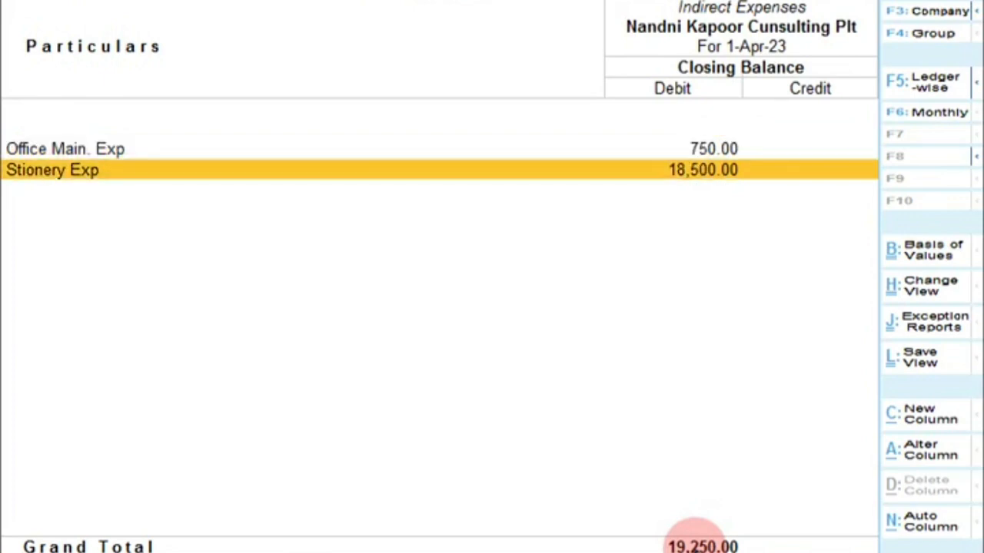
{"action": "key", "text": "Return"}
{"action": "key", "text": "Return"}
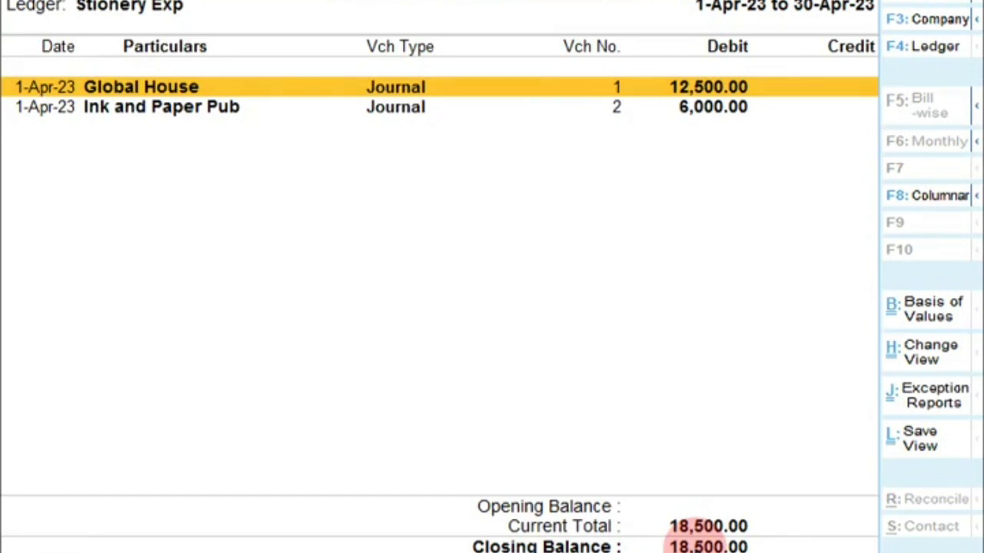
{"action": "key", "text": "Escape"}
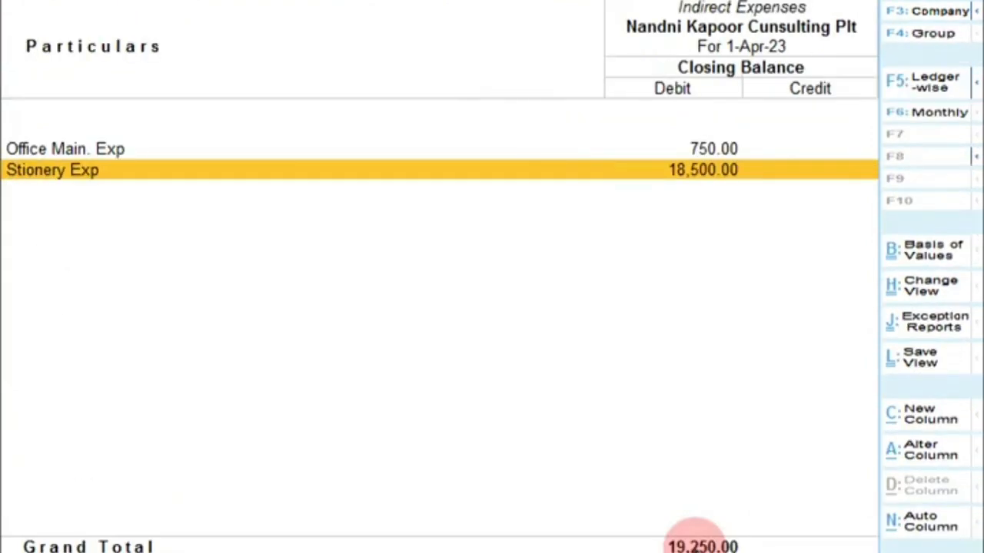
{"action": "key", "text": "Escape"}
Select the Stionery Exp row and bring up the Bandicam recorder window
{"action": "key", "text": "Down"}
{"action": "key", "text": "Down"}
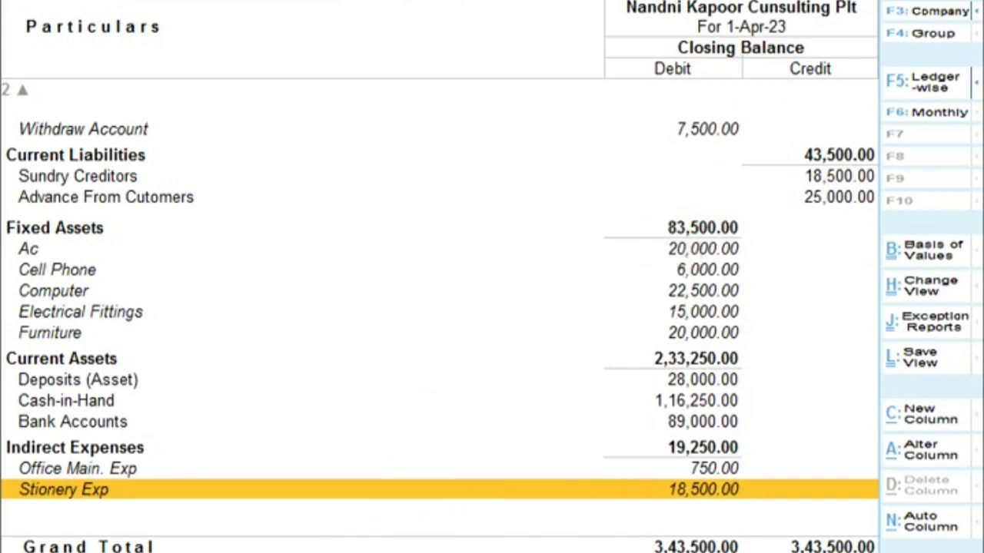
{"action": "mouse_move", "coordinate": [357, 552]}
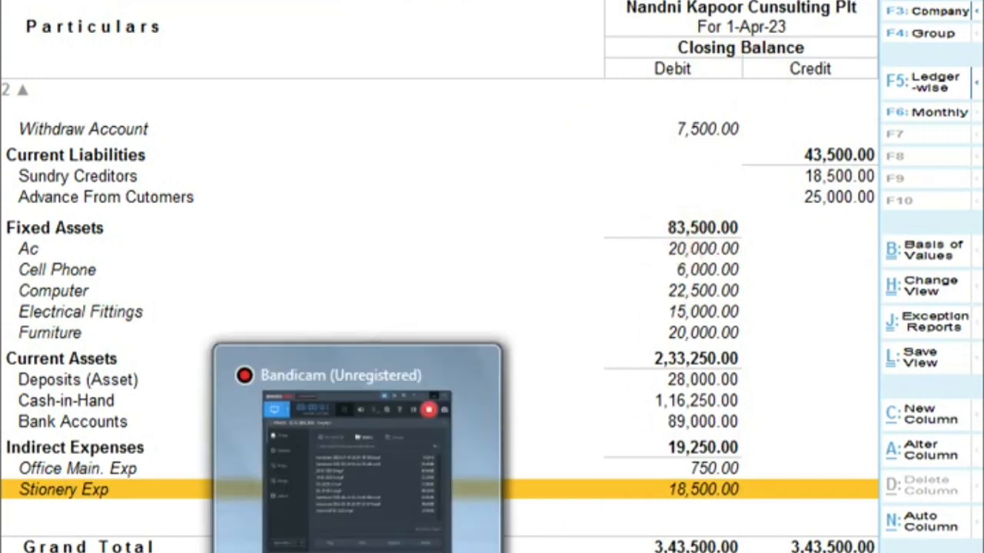
{"action": "left_click", "coordinate": [346, 522]}
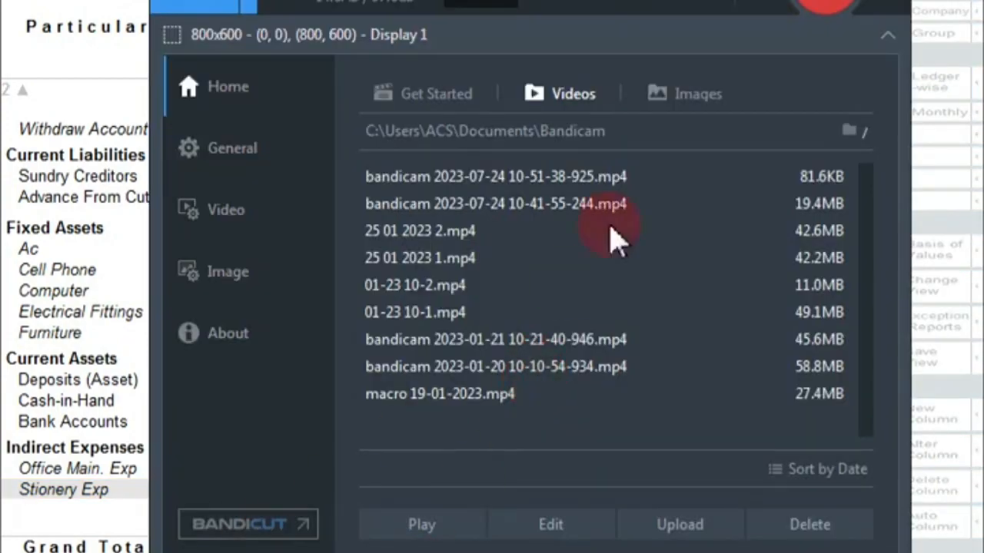